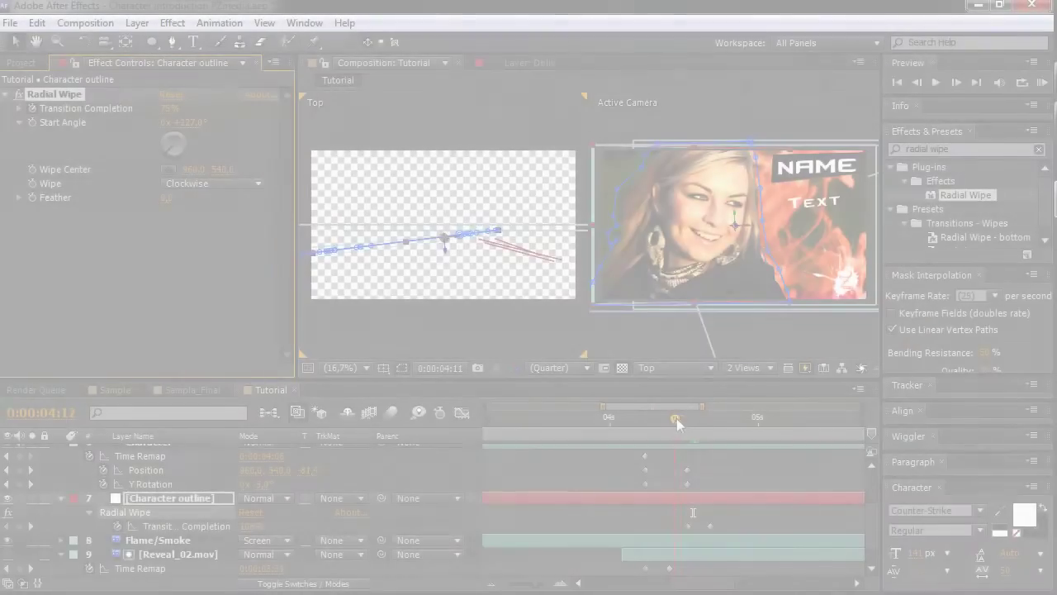
Move the current time to 0:00:04:18 and deselect the Character outline layer.
left_click_drag(677, 423, 716, 424)
left_click(601, 484)
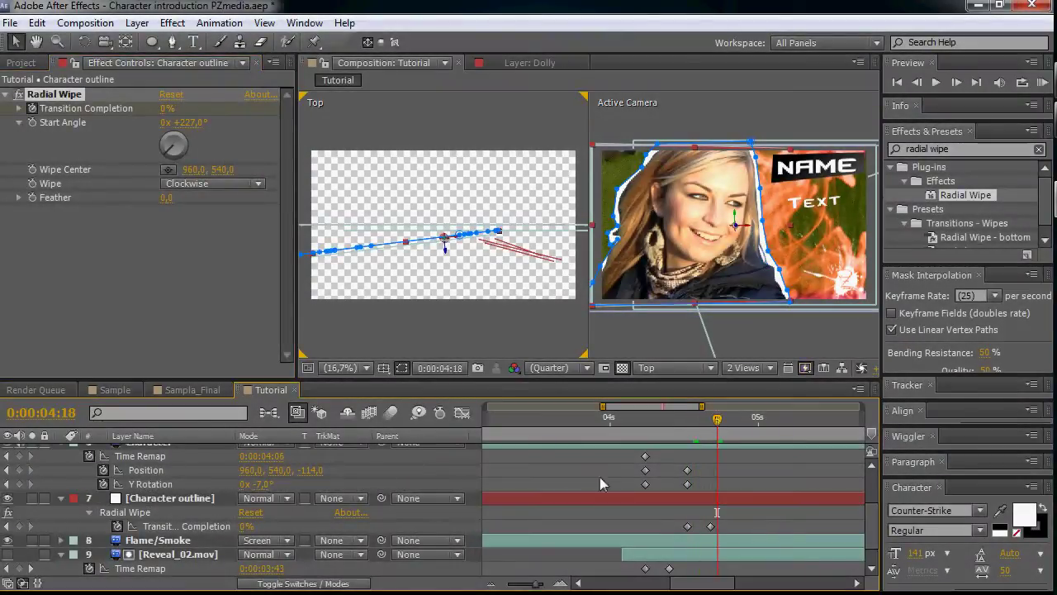
left_click(600, 484)
scroll(601, 475, "up", 2)
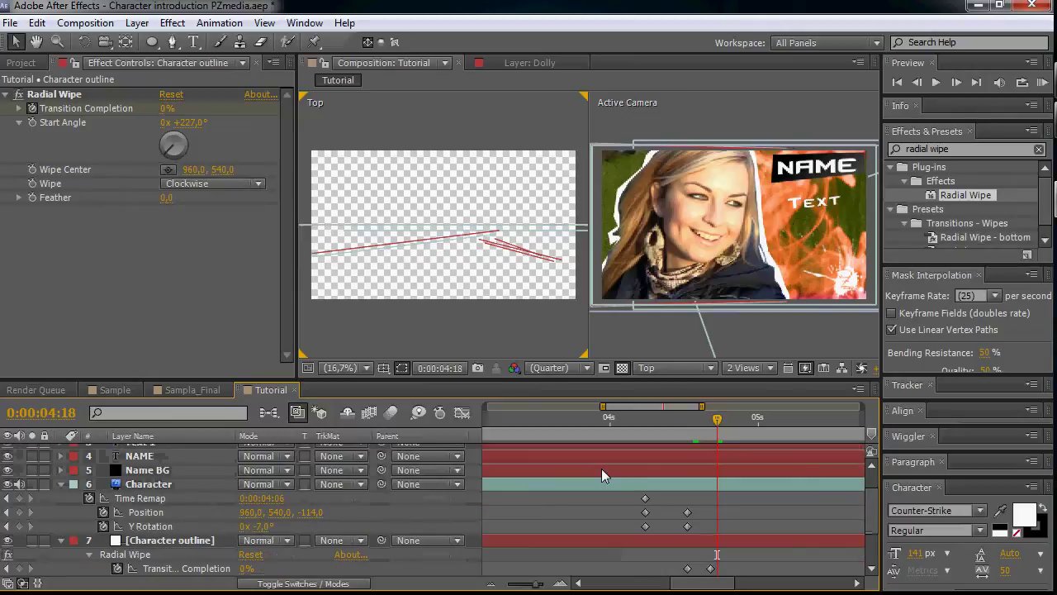
Select the Name BG layer and switch the composition to 1 View, framing the NAME banner in the Active Camera view.
left_click(139, 471)
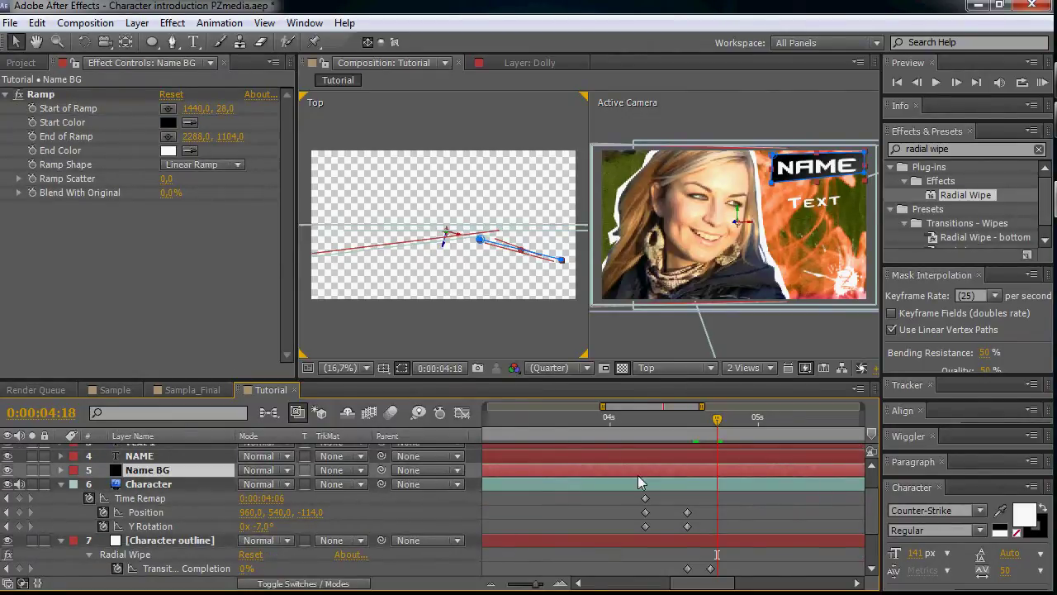
scroll(812, 181, "up", 2)
key("space")
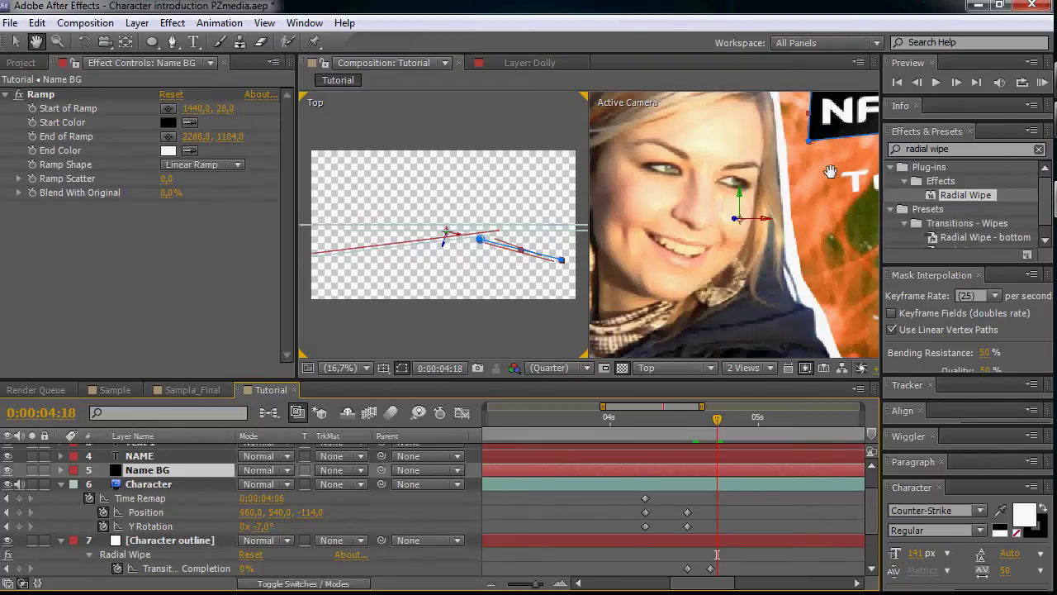
left_click_drag(830, 171, 613, 241)
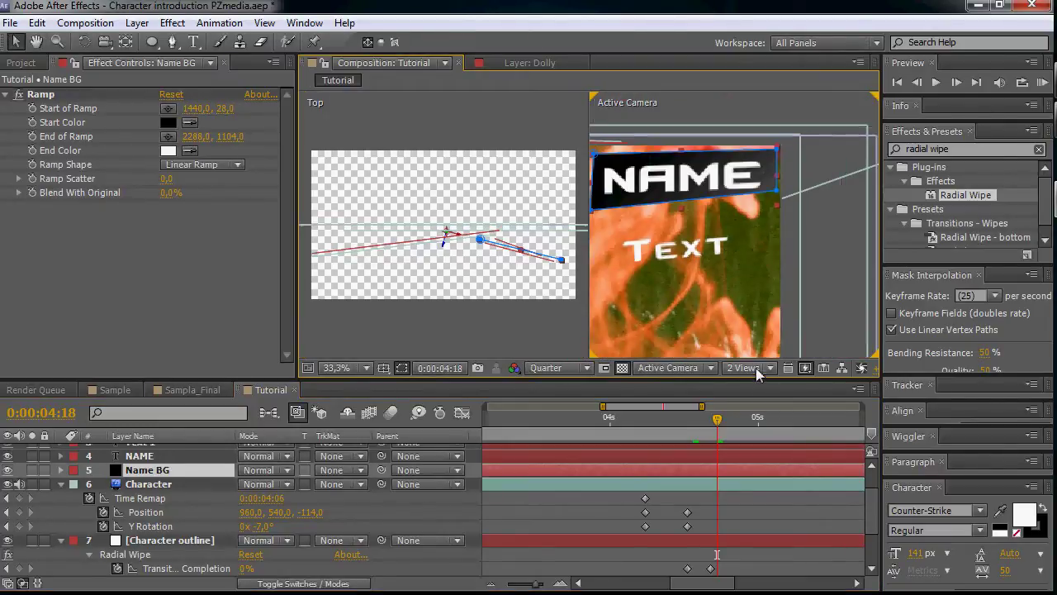
left_click(747, 368)
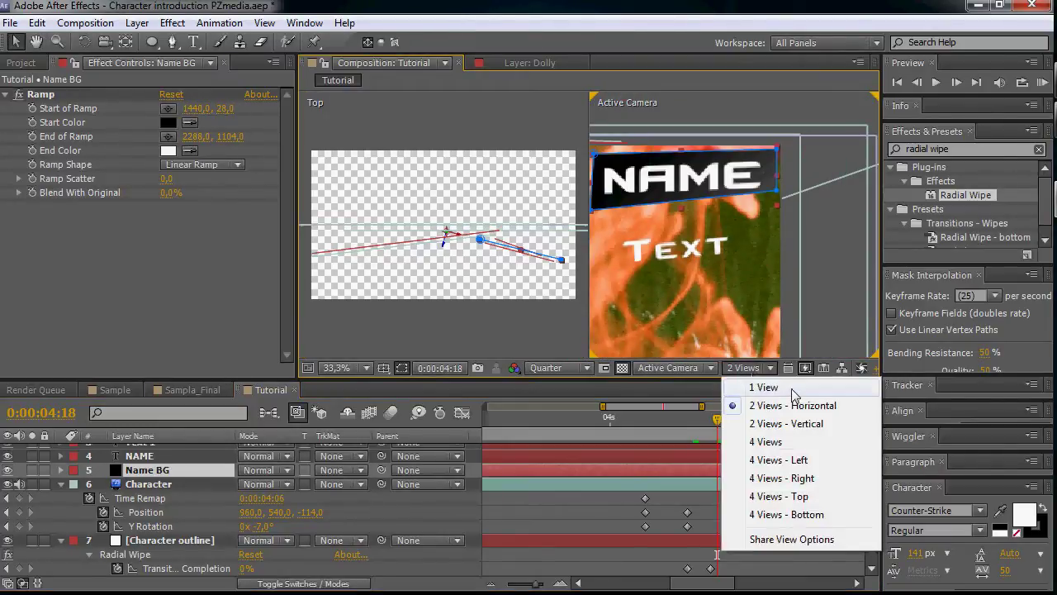
left_click(791, 389)
key("h")
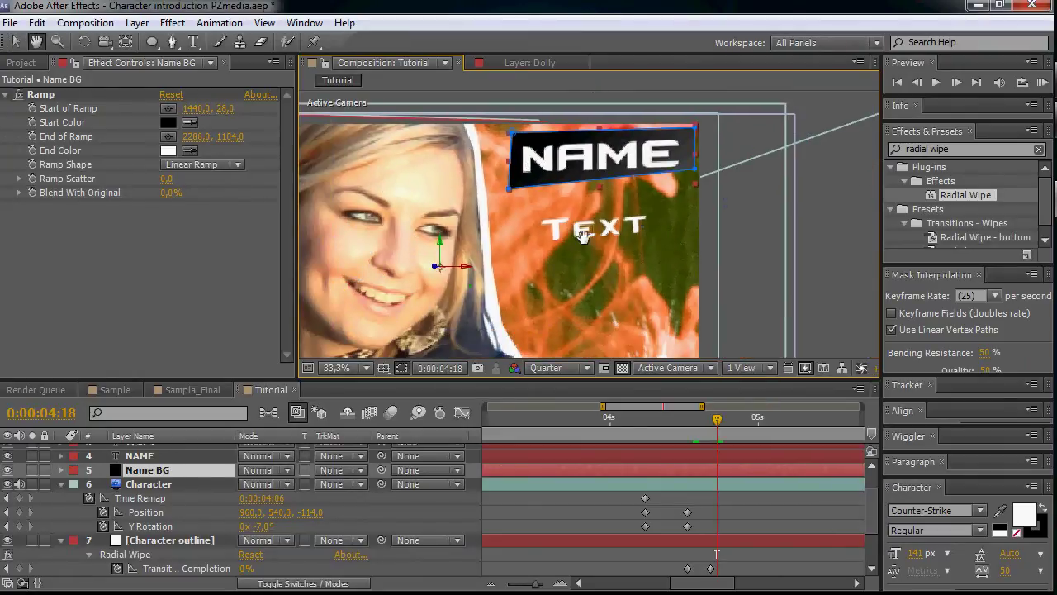
left_click_drag(583, 236, 598, 269)
key("v")
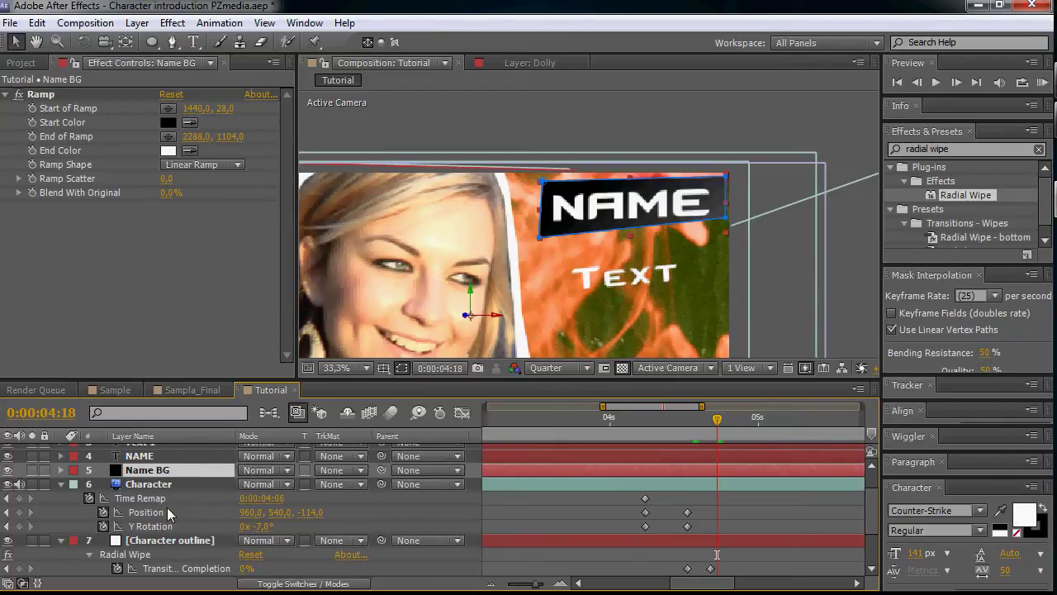
Keyframe the Name BG Mask Path to unfold from a thin strip along its upper edge at 0:00:04:19 to its full shape at 0:00:04:23.
key("m")
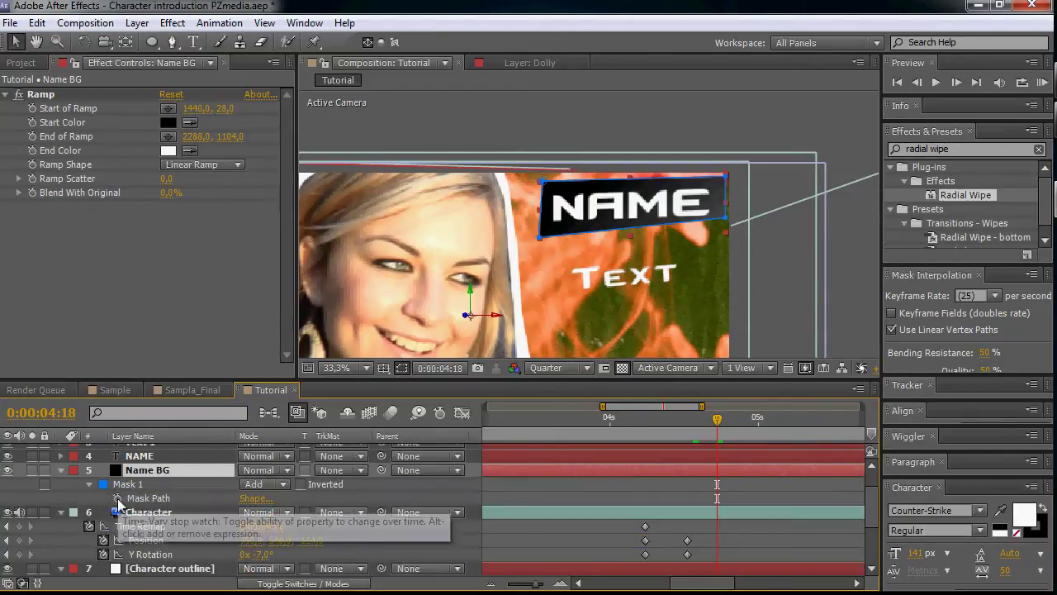
left_click(117, 499)
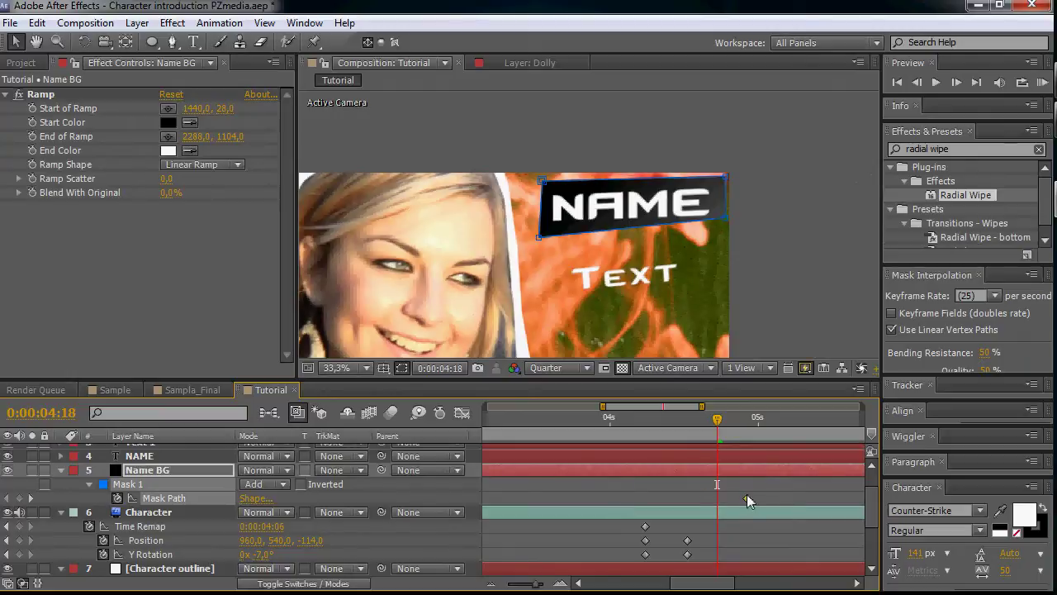
left_click_drag(719, 421, 706, 423)
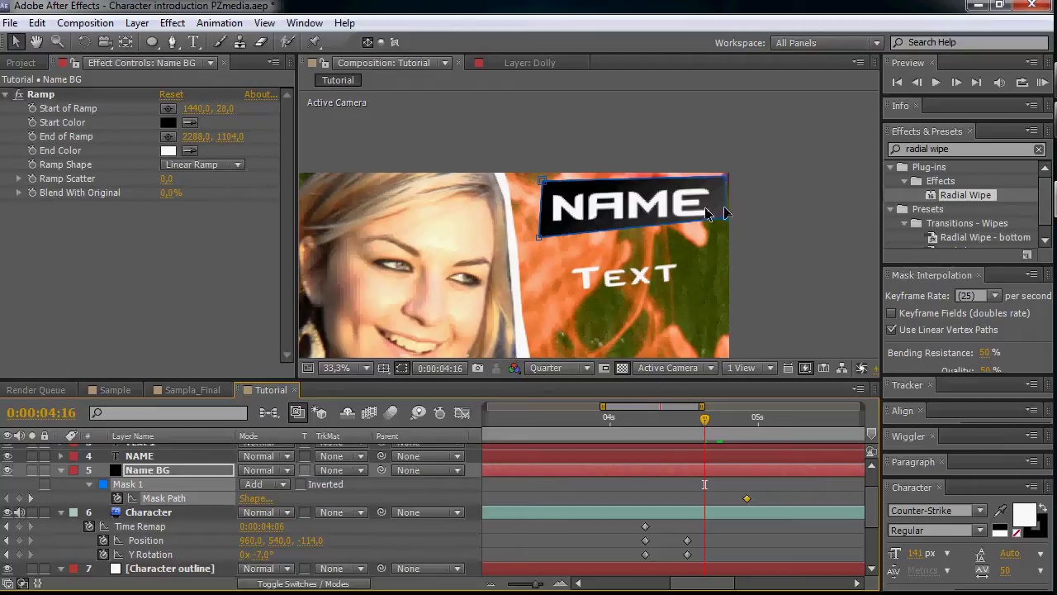
left_click_drag(724, 213, 724, 181)
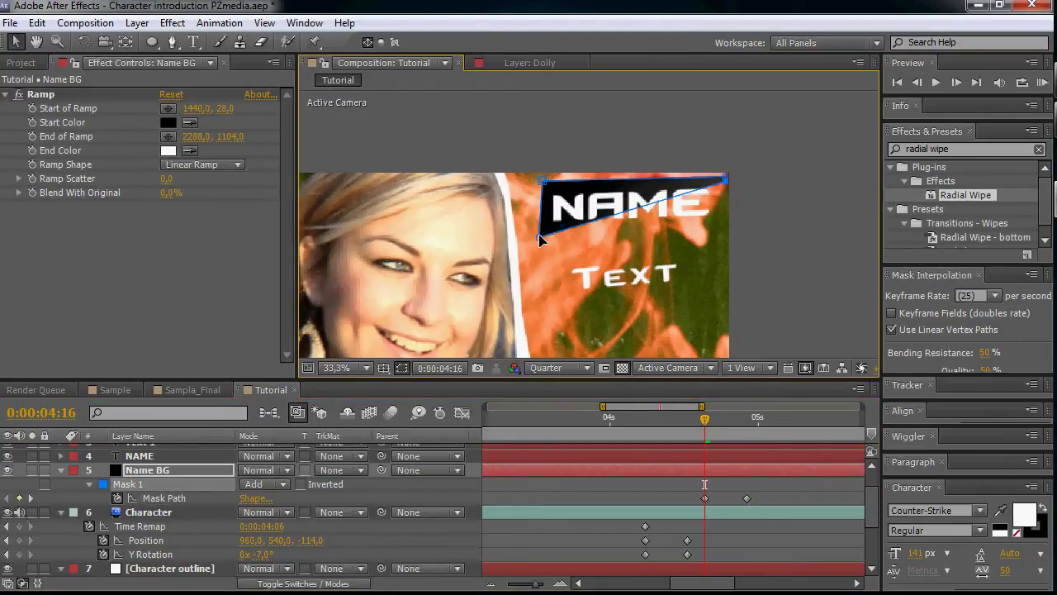
left_click_drag(539, 239, 543, 187)
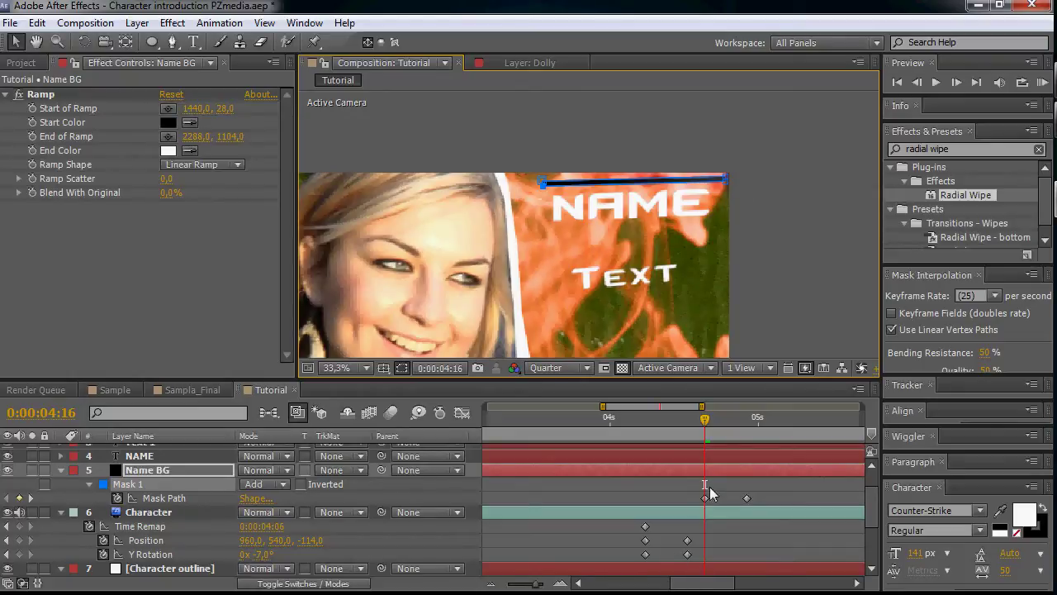
left_click_drag(705, 498, 724, 499)
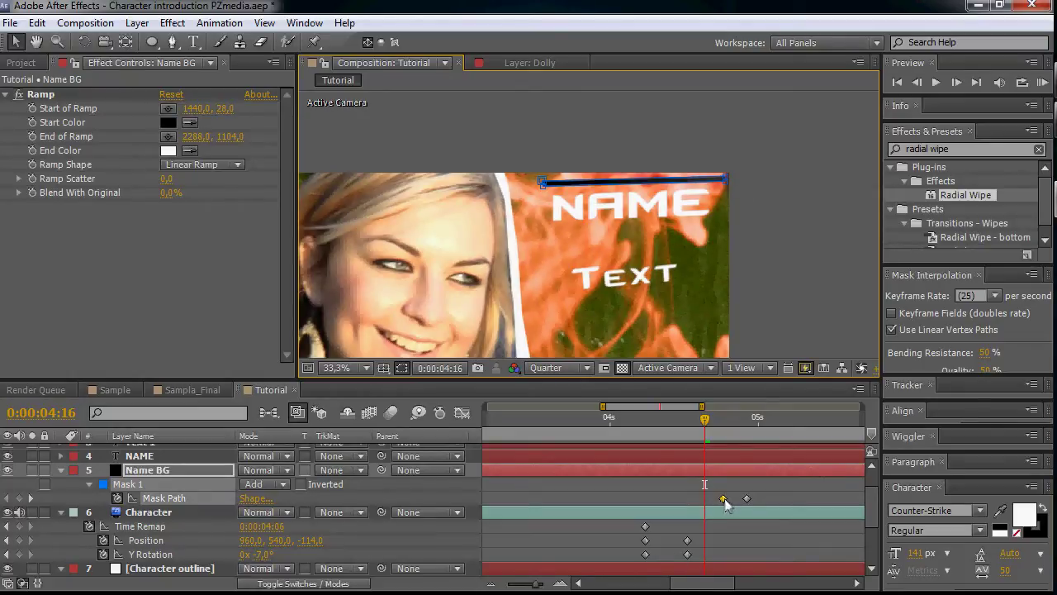
At 0:00:04:16, collapse the Name BG mask strip into its upper-left corner as a starting Mask Path keyframe.
left_click(727, 181)
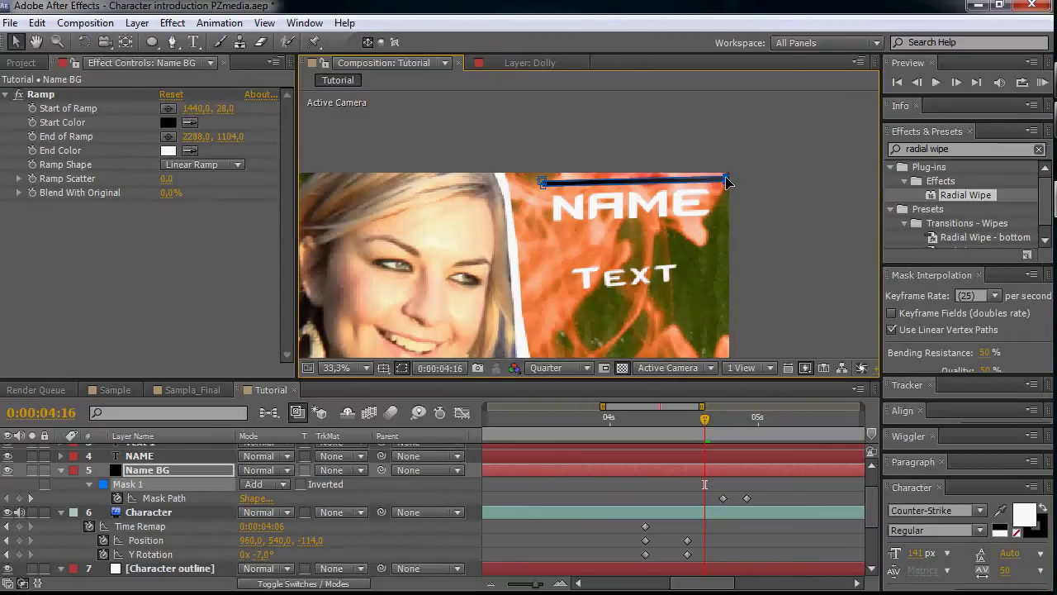
left_click_drag(666, 179, 542, 181)
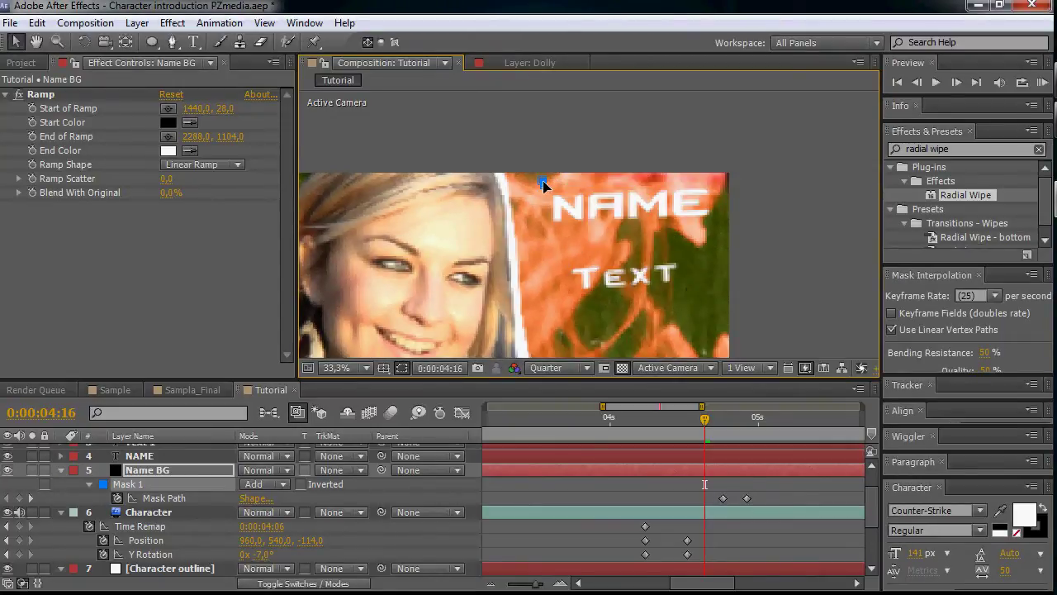
left_click(661, 496)
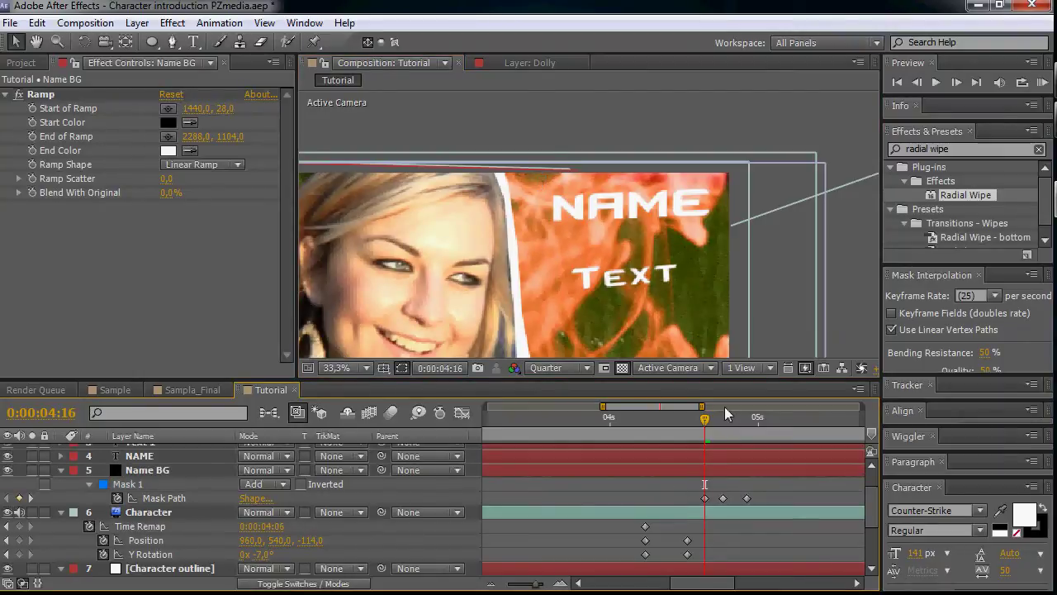
Animate the NAME layer's Scale from 0% at 0:00:04:21 to 100% at 0:00:05:02.
left_click_drag(708, 423, 740, 428)
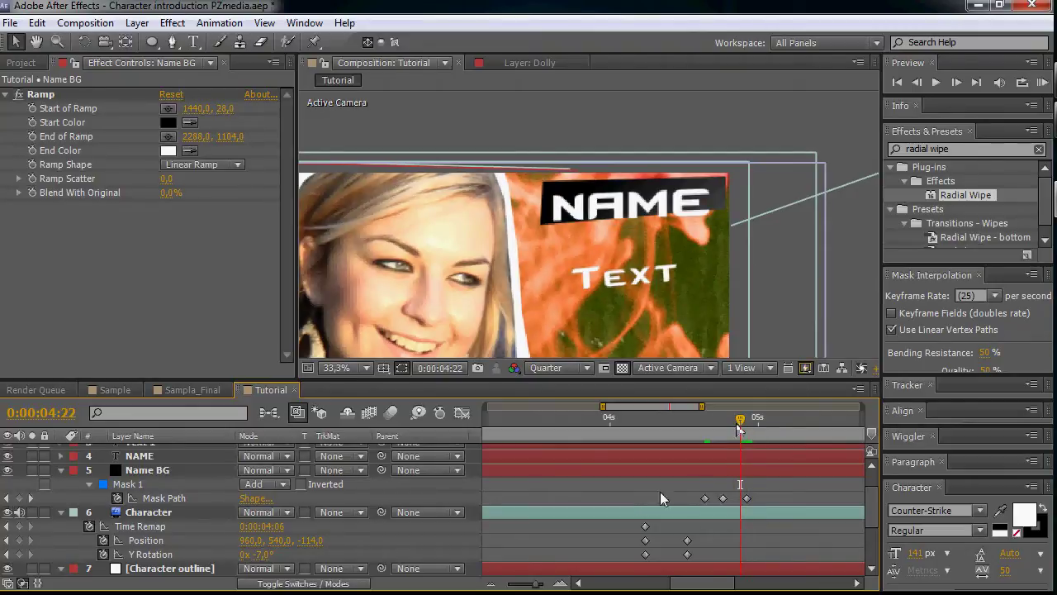
left_click_drag(739, 427, 734, 425)
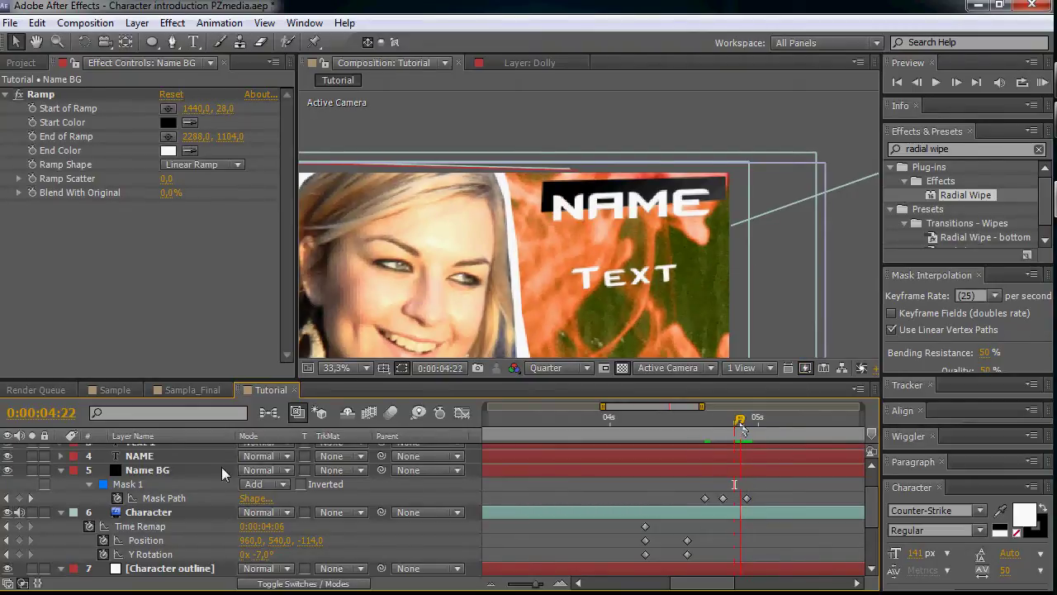
left_click(156, 456)
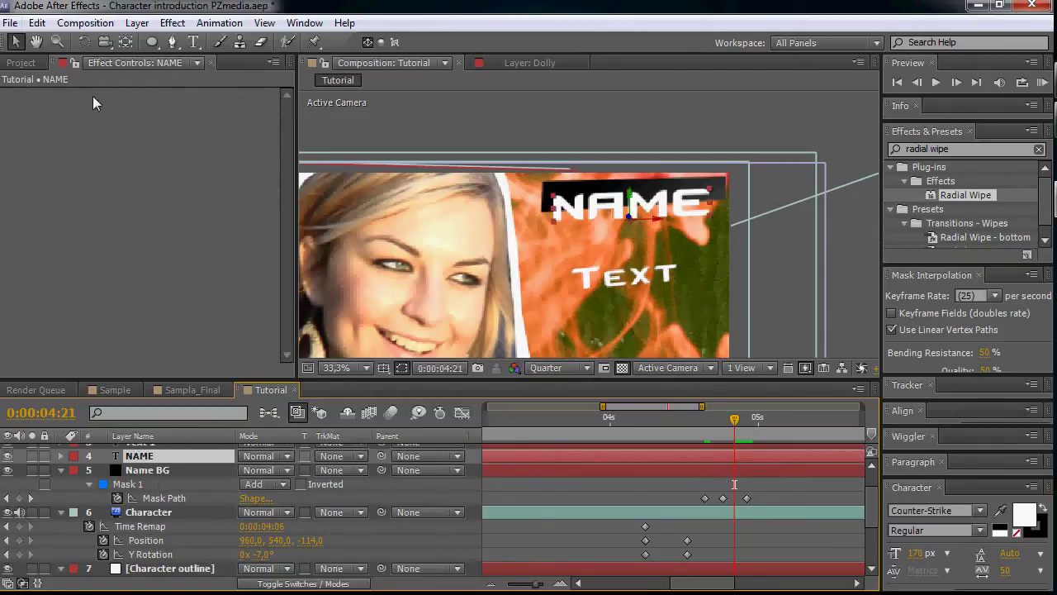
key("s")
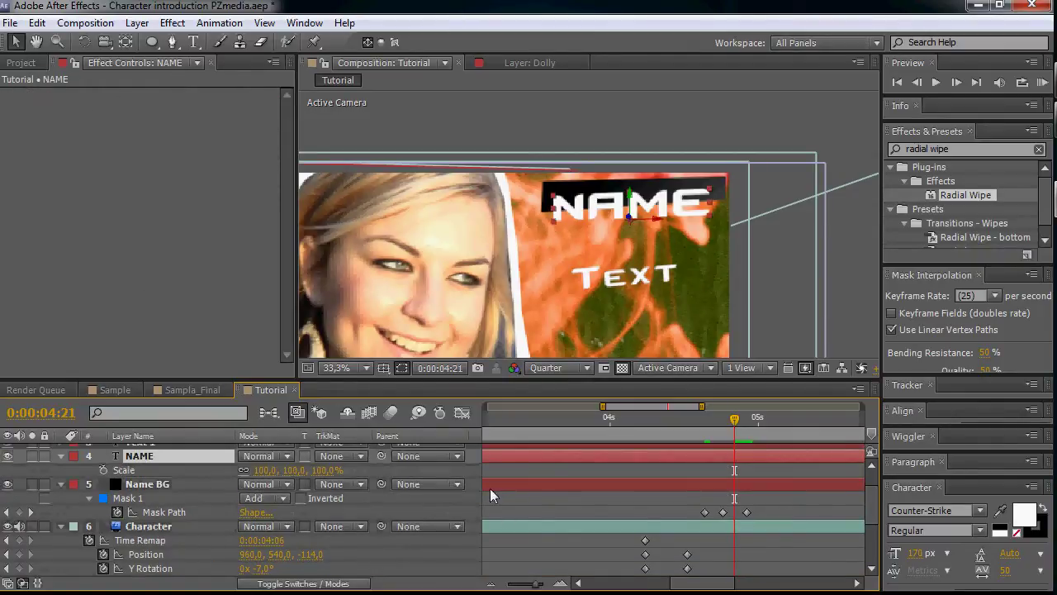
left_click(103, 470)
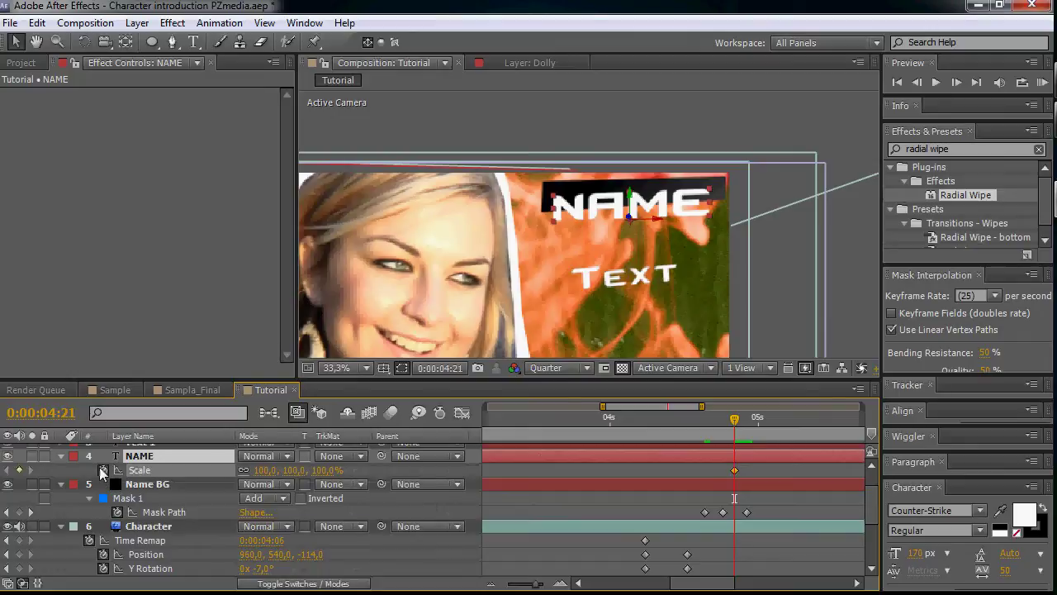
left_click_drag(735, 471, 771, 469)
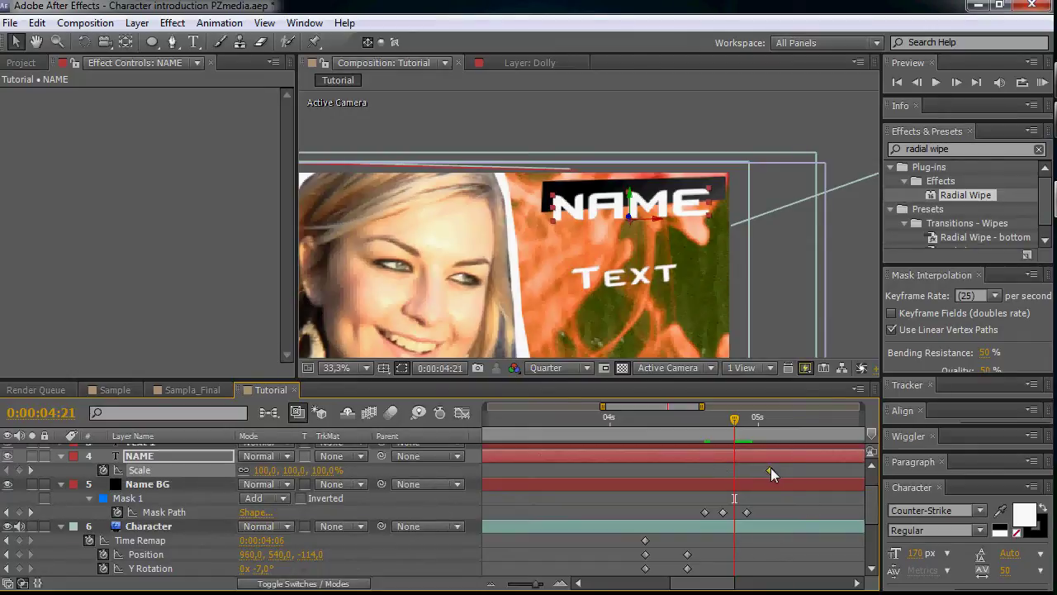
left_click(264, 470)
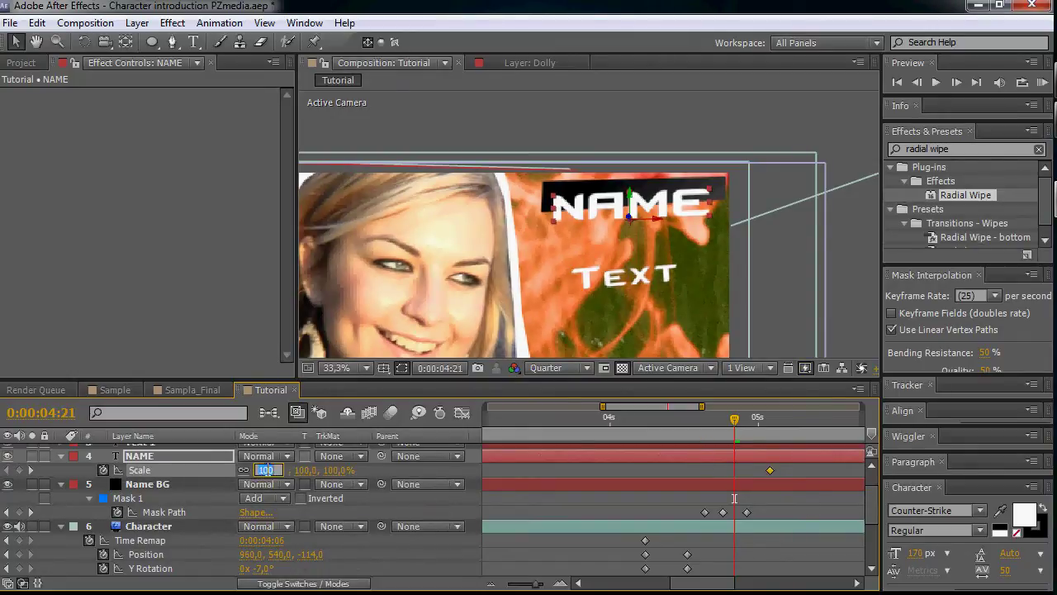
type("0")
key("Return")
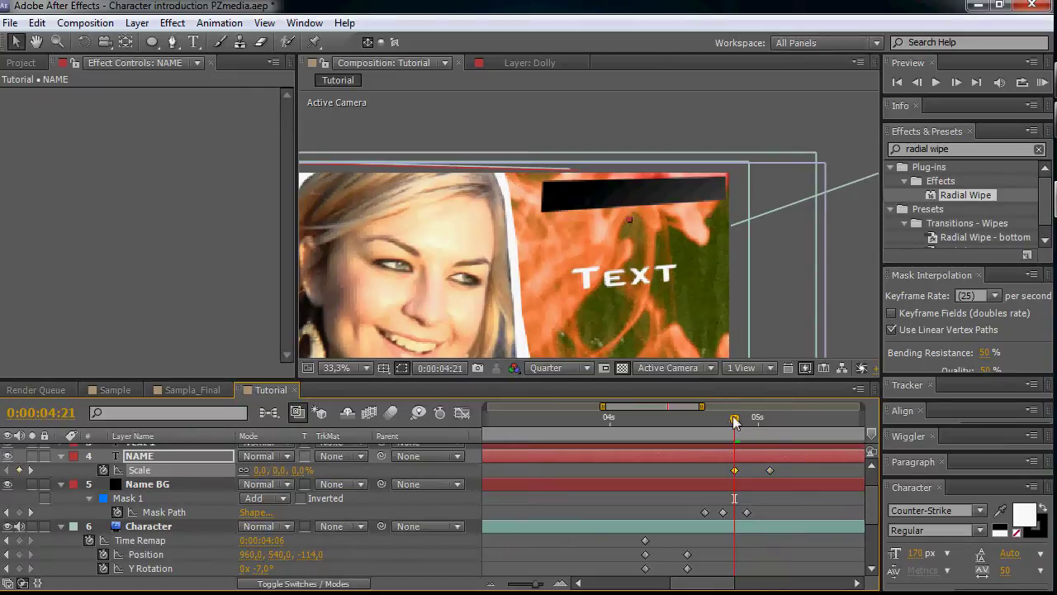
Add an overshoot Scale keyframe of 110% to the NAME layer at 0:00:04:24.
left_click_drag(734, 419, 745, 414)
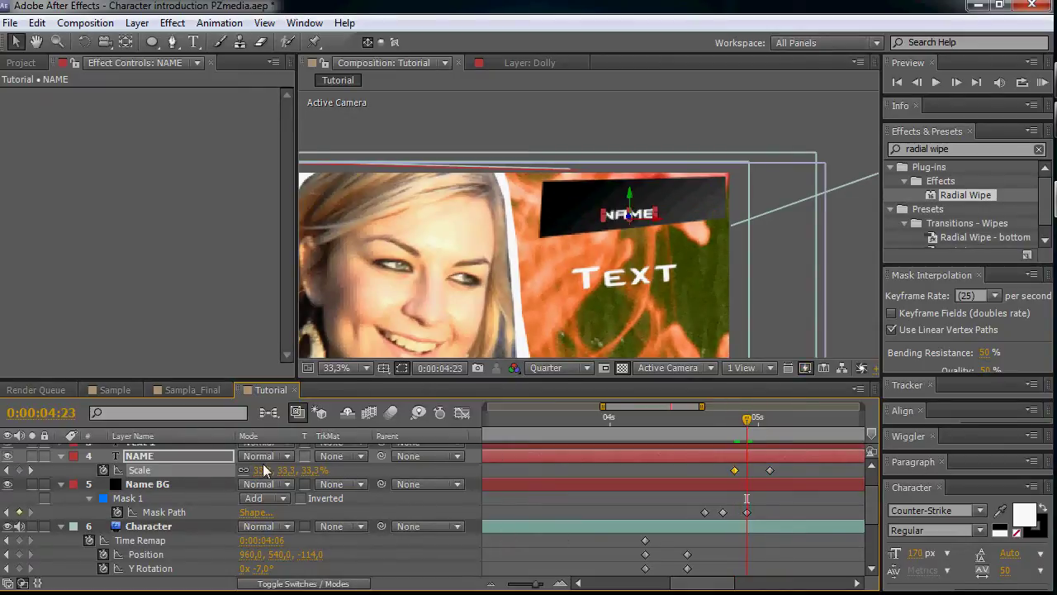
left_click_drag(746, 421, 752, 417)
left_click(261, 470)
type("11")
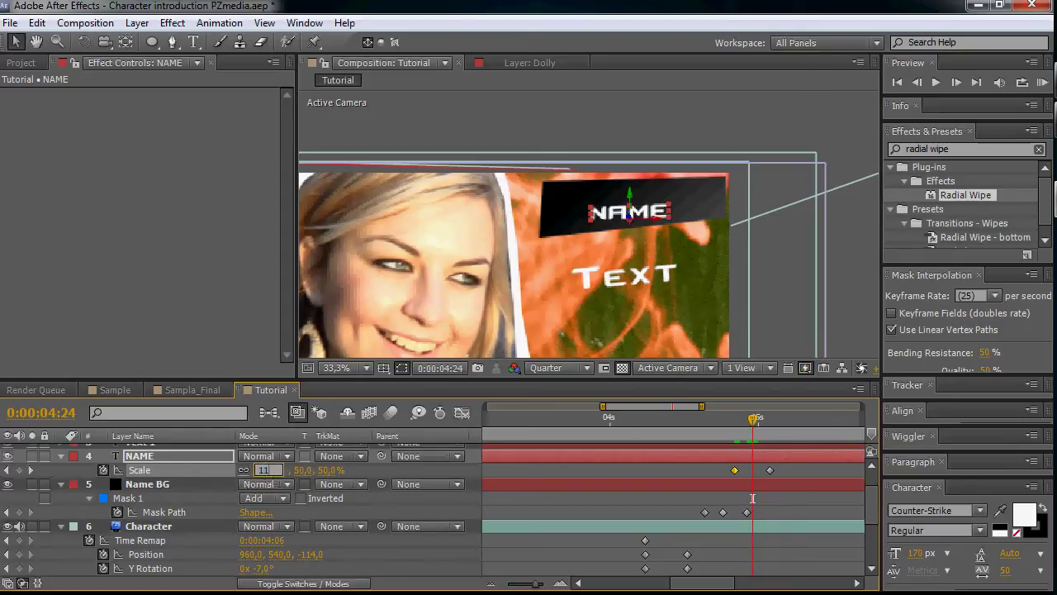
type("0")
key("Return")
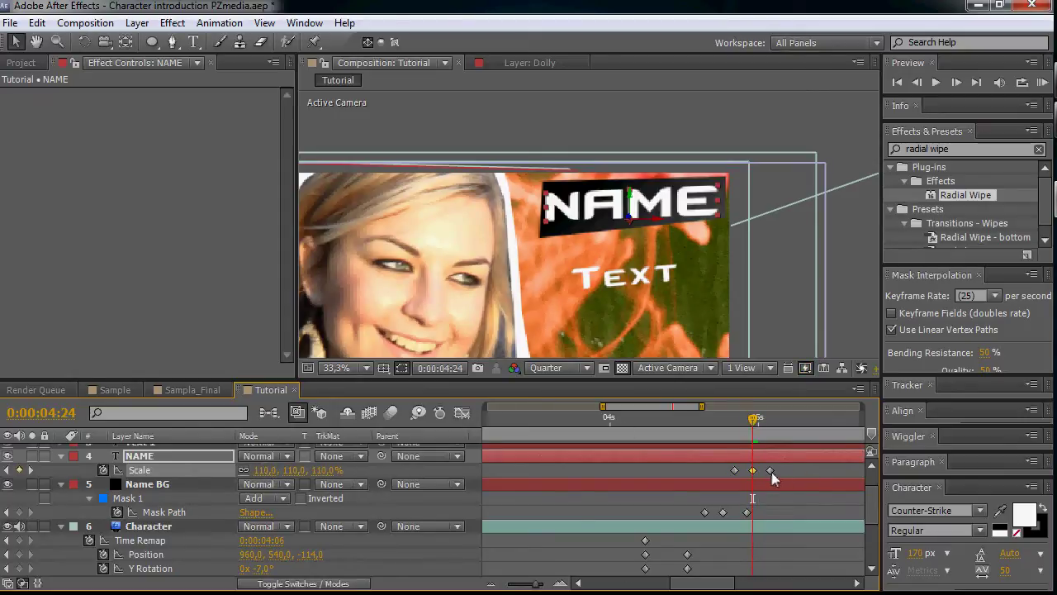
Move the NAME layer's final Scale keyframe to 0:00:05:03 and add a 98% Scale keyframe at 0:00:05:01.
left_click_drag(770, 470, 775, 470)
left_click_drag(754, 424, 764, 419)
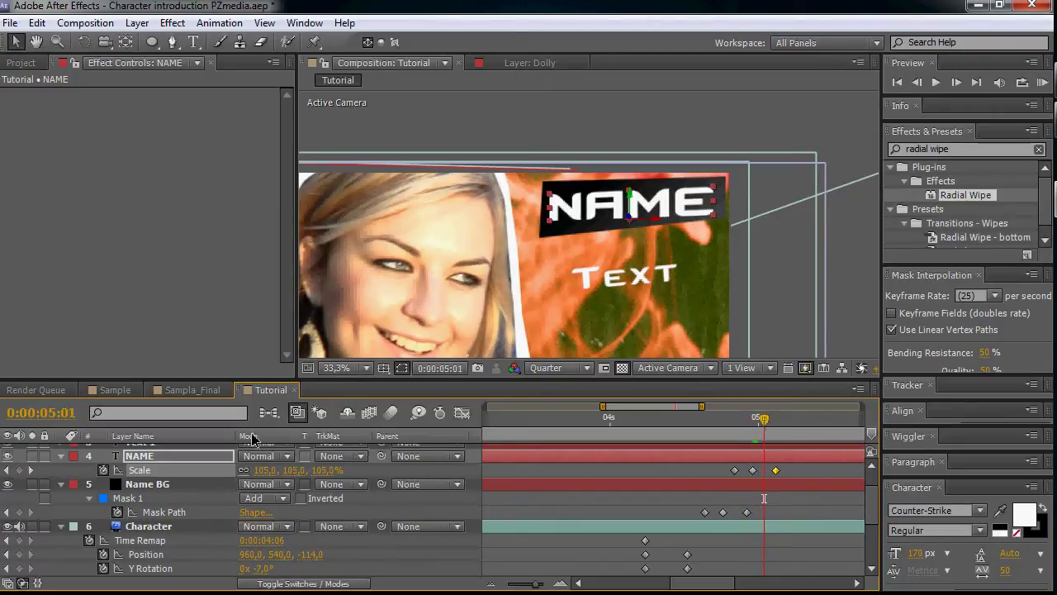
left_click(263, 470)
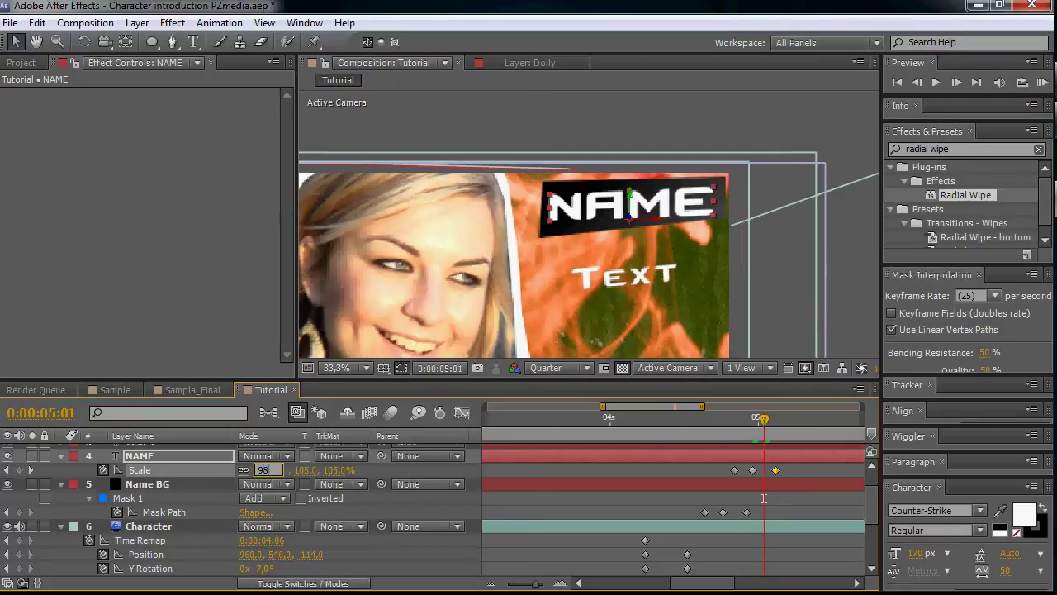
type("98")
key("Return")
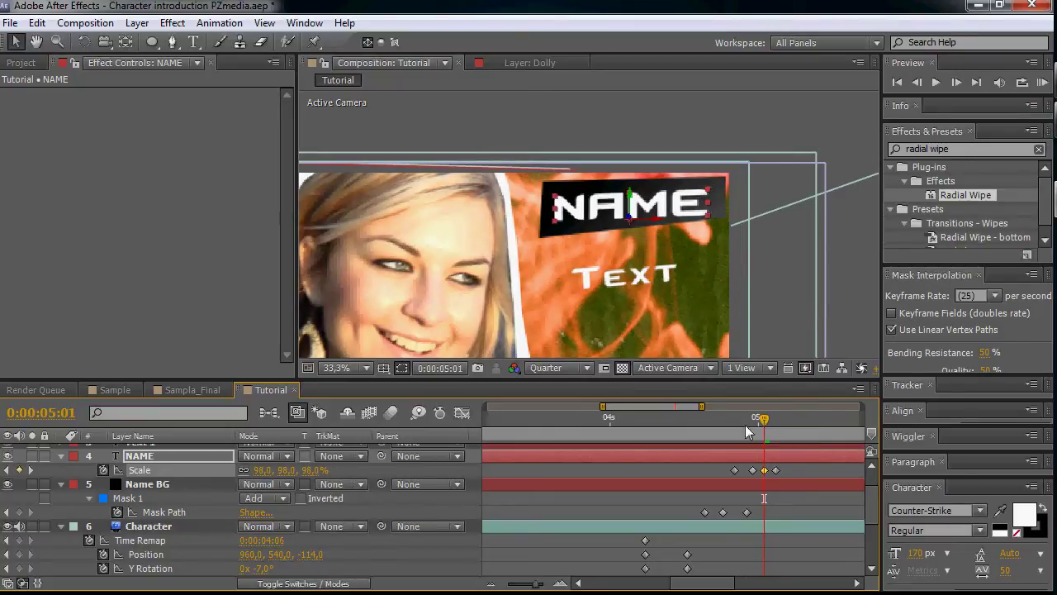
Move the NAME layer's final Scale keyframe to 0:00:05:05 and add a 102% Scale keyframe at 0:00:05:03.
left_click_drag(764, 419, 776, 419)
left_click_drag(776, 470, 788, 470)
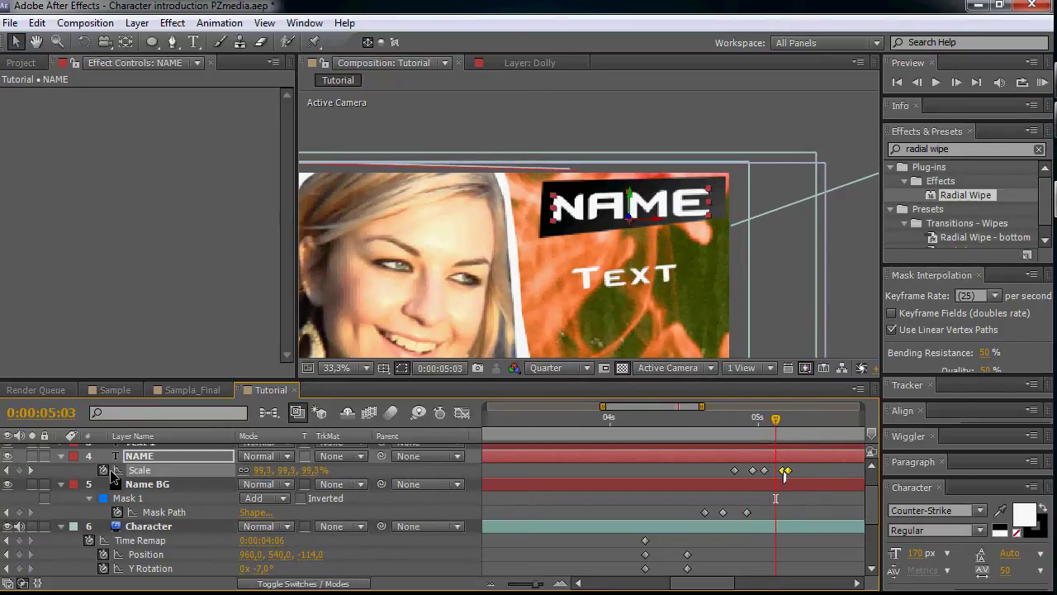
left_click(257, 469)
type("102")
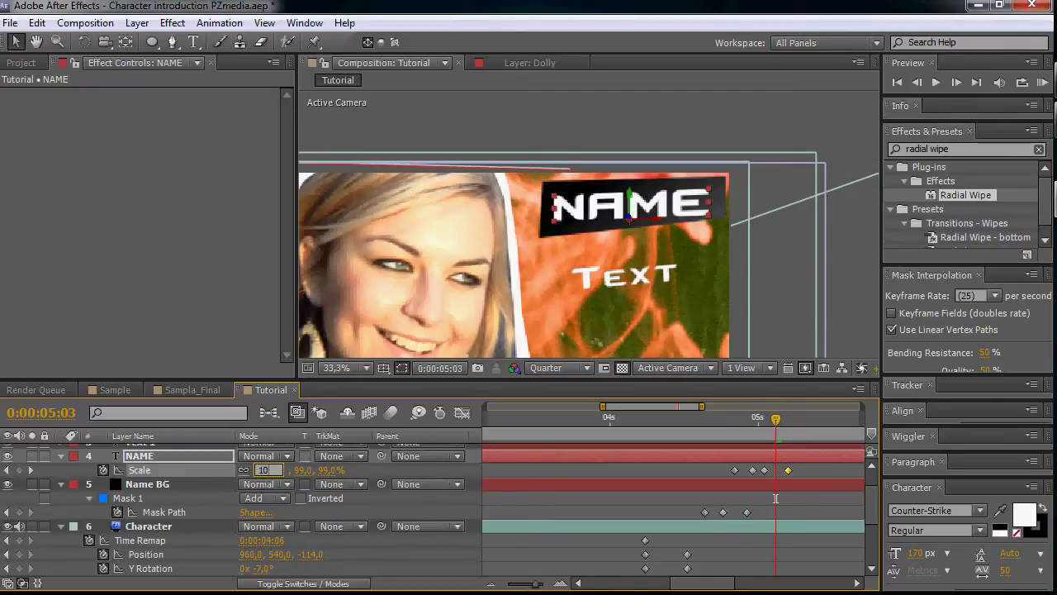
key("Return")
Scrub through the NAME scale animation, then through the character introduction from 0:00:03:21 to 0:00:04:10.
left_click_drag(747, 424, 791, 429)
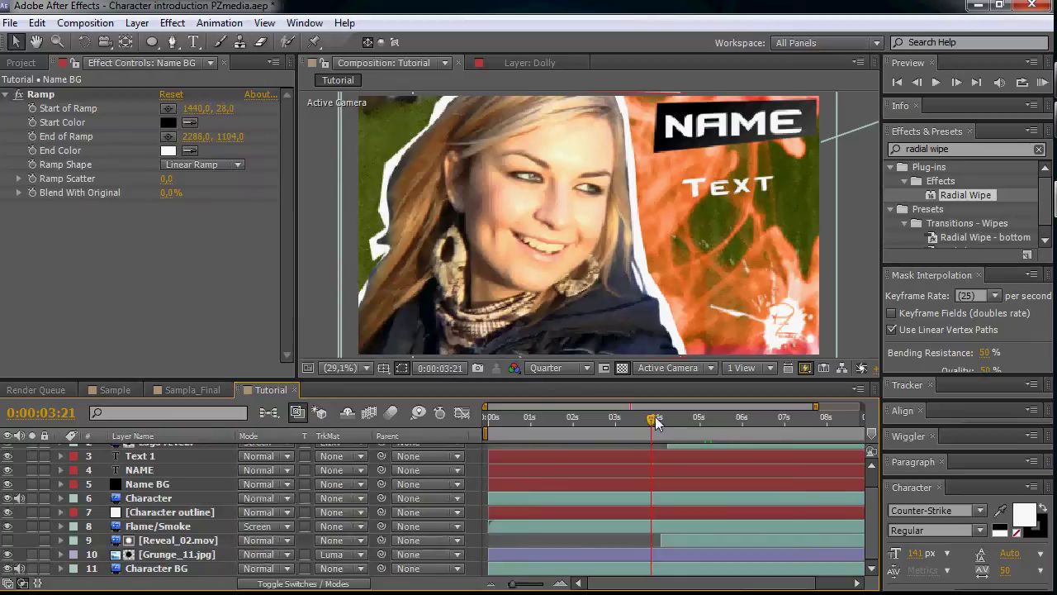
mouse_move(656, 419)
left_mouse_down()
mouse_move(682, 422)
mouse_move(668, 416)
mouse_move(673, 410)
left_mouse_up()
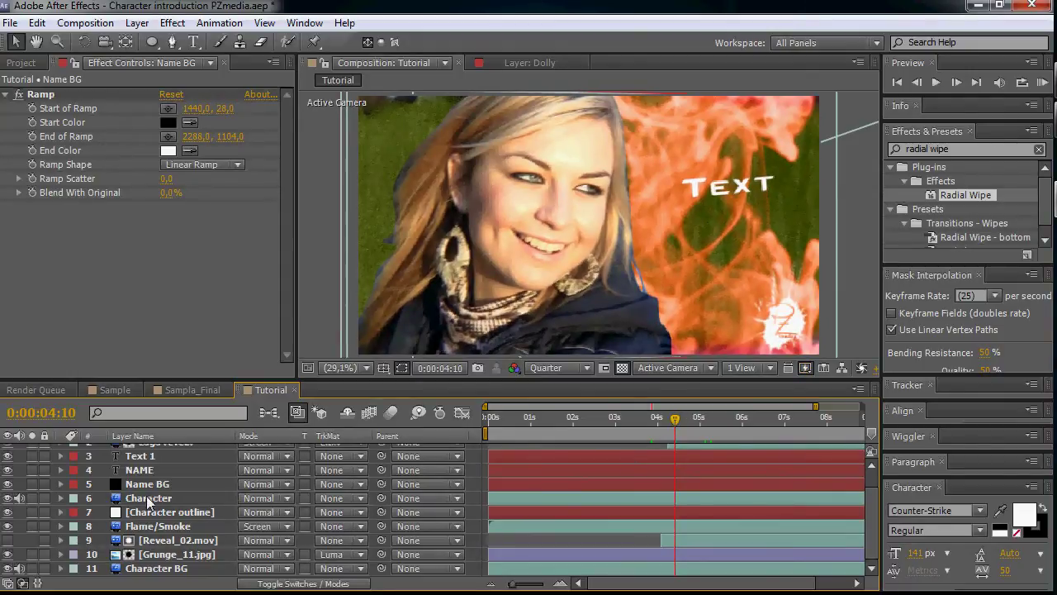
Add a Scale keyframe of 167.8% to the Flame/Smoke layer and place it at about 0:00:04:18.
left_click(155, 531)
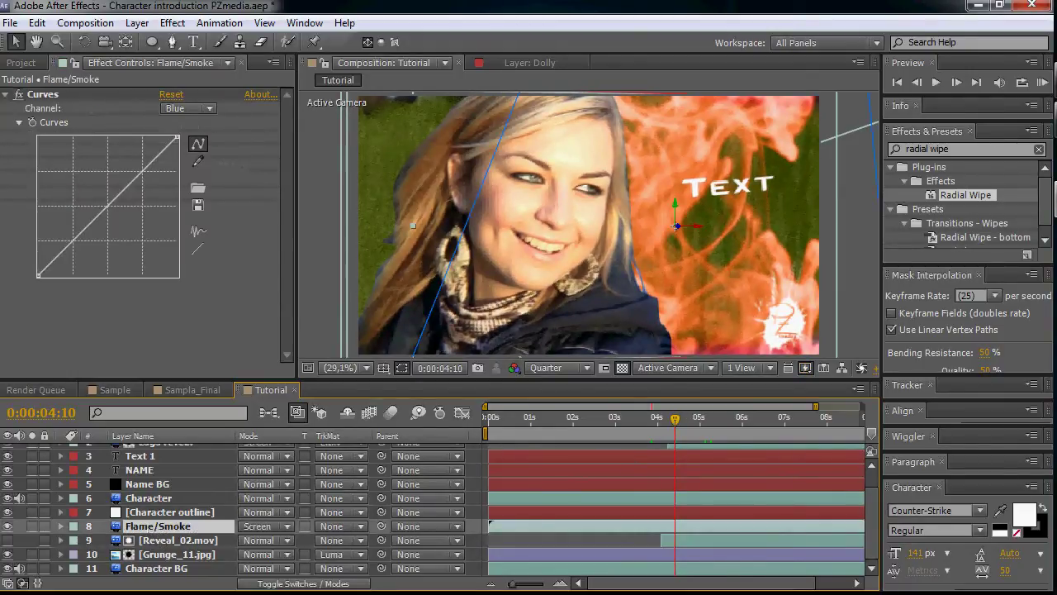
key("s")
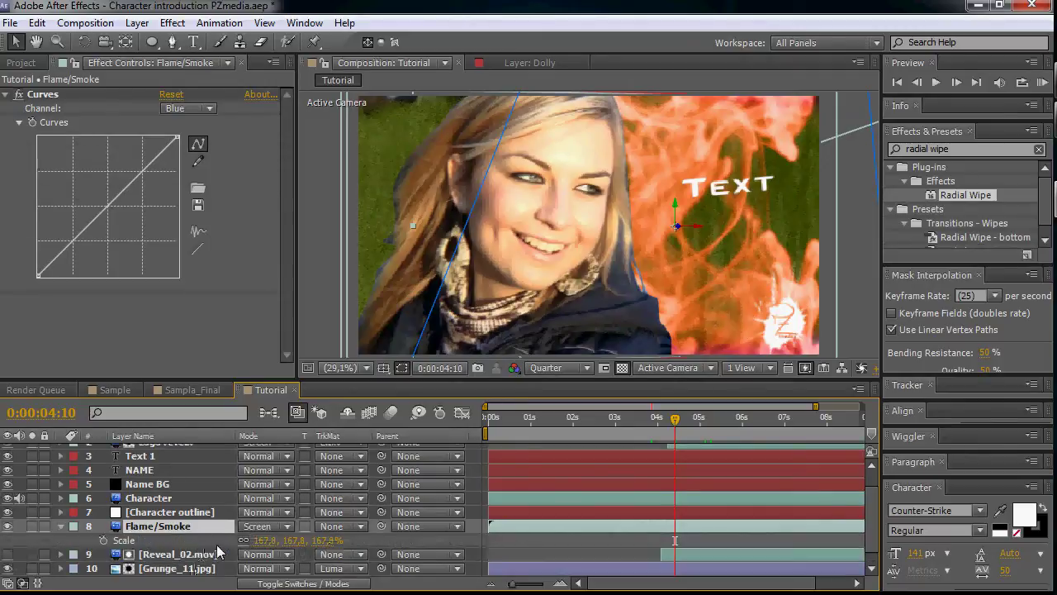
left_click(104, 540)
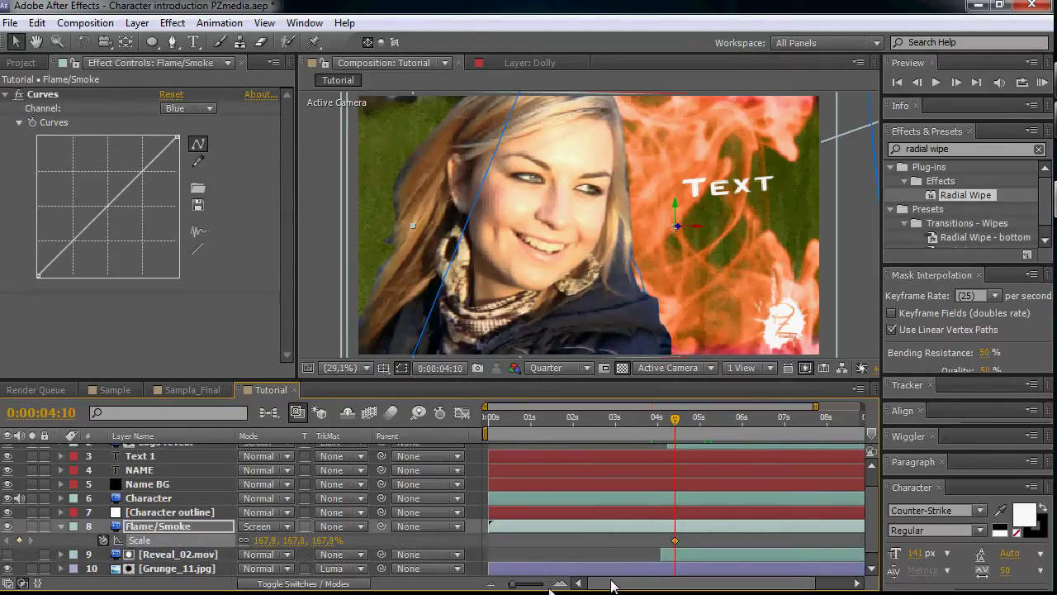
left_click(559, 583)
left_click_drag(676, 540, 702, 541)
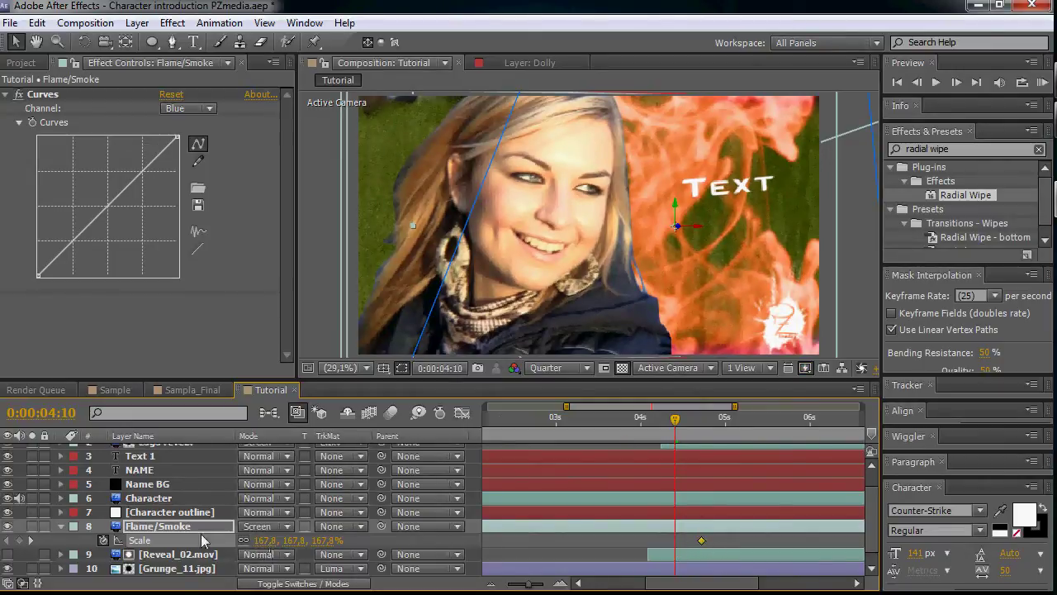
Unlink the Flame/Smoke layer's Scale dimensions and add a keyframe at 0:00:04:10 with values 0, 169.8, 167.8%.
left_click(20, 540)
left_click(243, 541)
left_click_drag(298, 540, 104, 512)
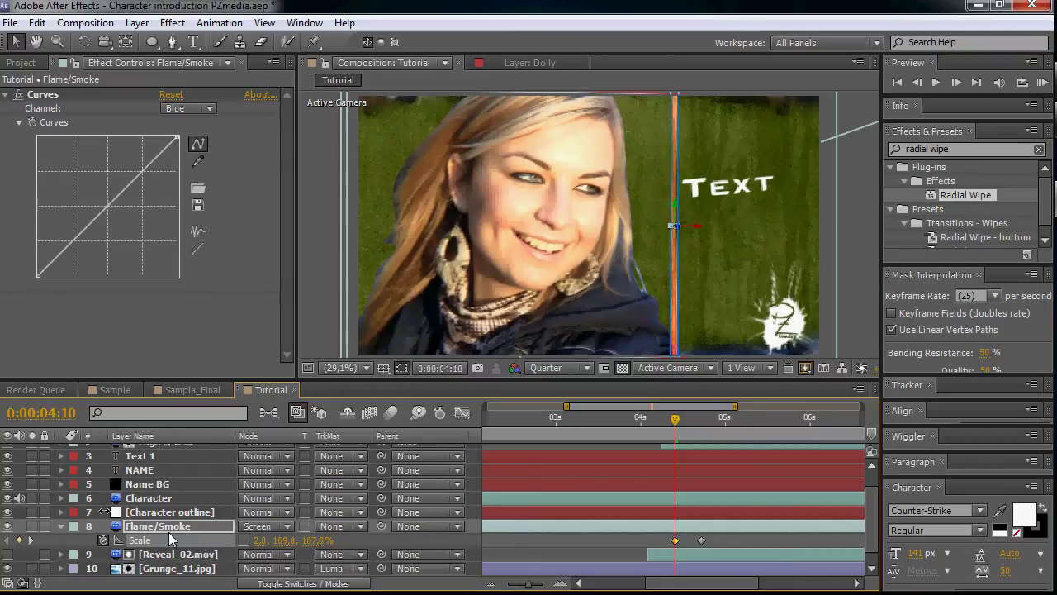
left_click(261, 540)
type("0")
key("Return")
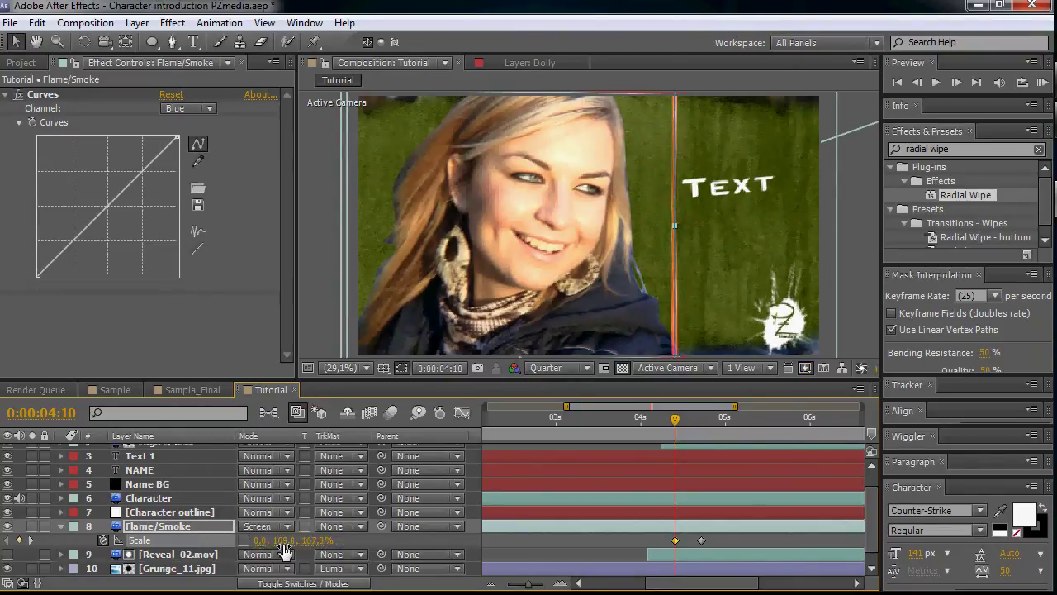
left_click(535, 538)
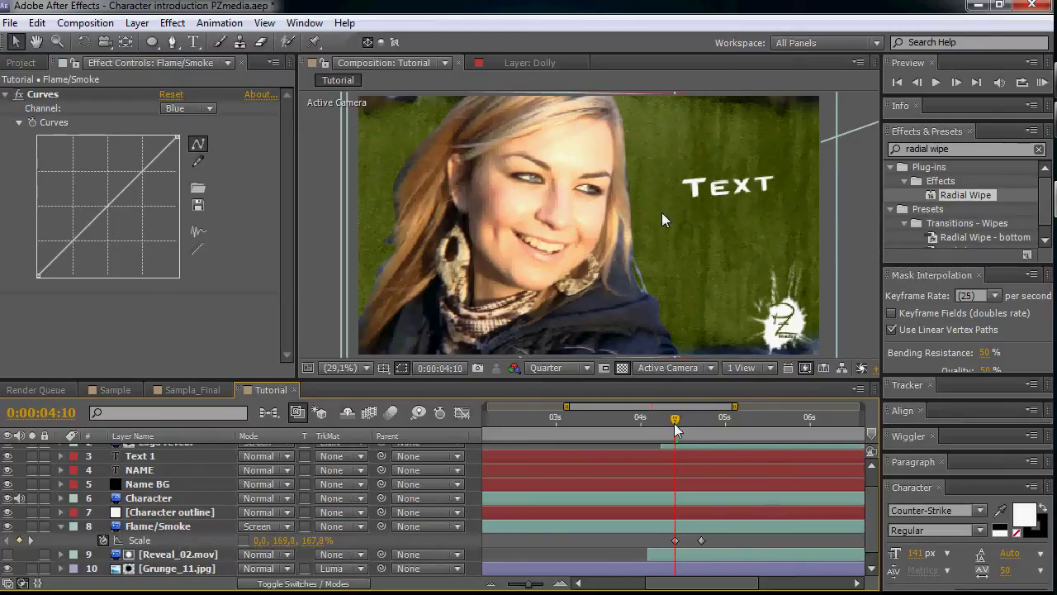
Preview the smoke scaling, and set the Flame/Smoke layer's Anchor Point to 114, 360, 0 so it grows from its edge.
key("space")
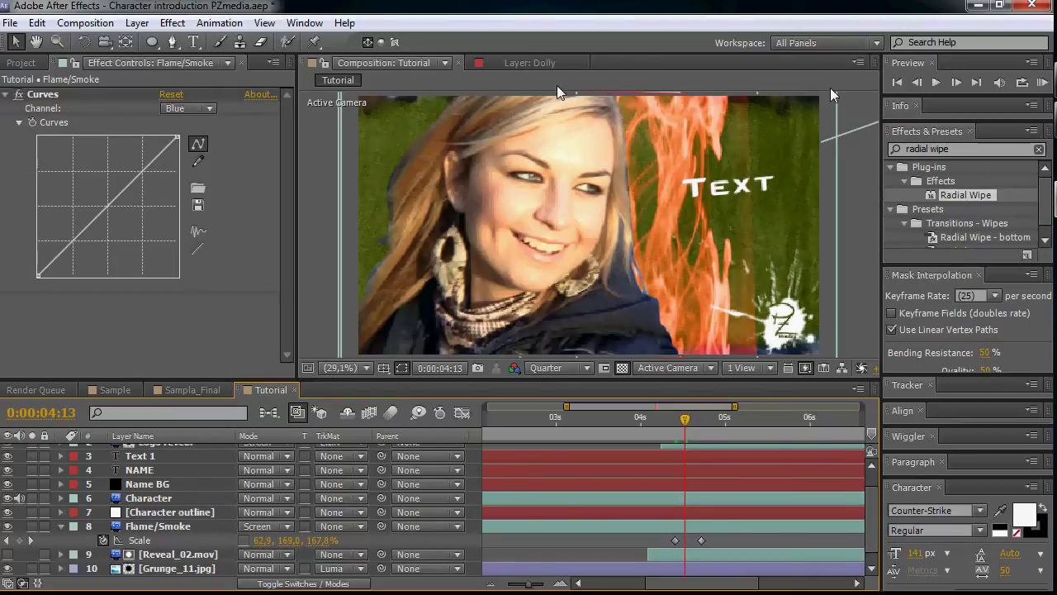
mouse_move(685, 421)
left_mouse_down()
mouse_move(704, 420)
mouse_move(687, 422)
left_mouse_up()
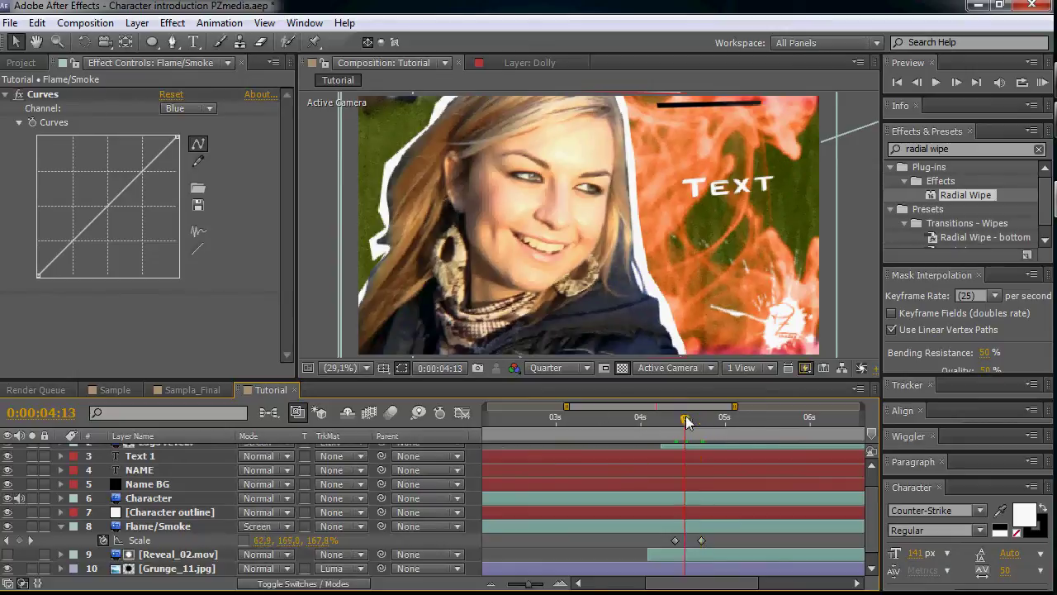
left_click(148, 529)
key("a")
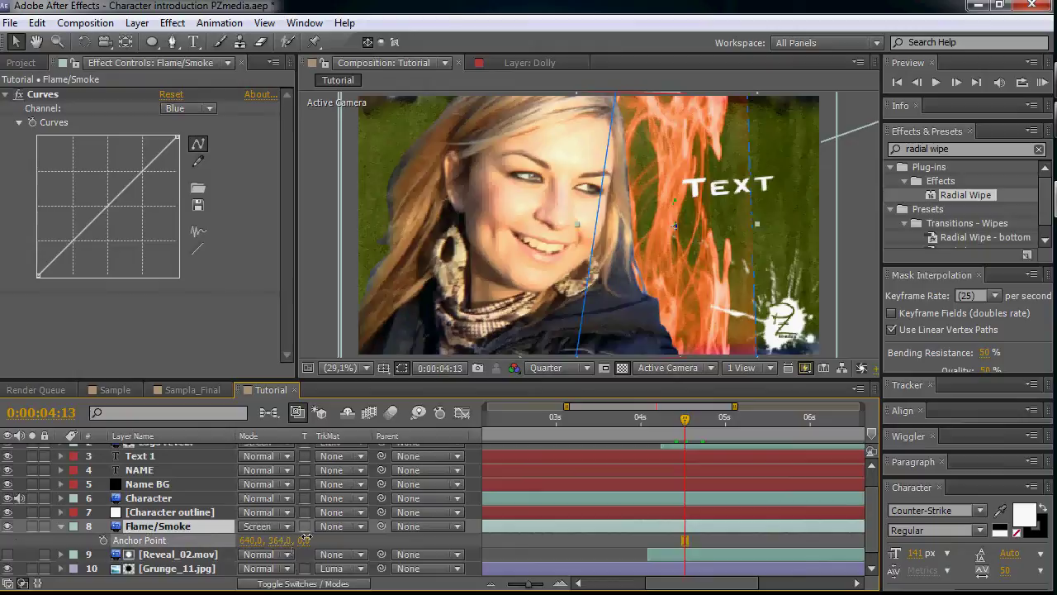
left_click_drag(306, 538, 157, 550)
key("ctrl+z")
left_click_drag(248, 545, 244, 543)
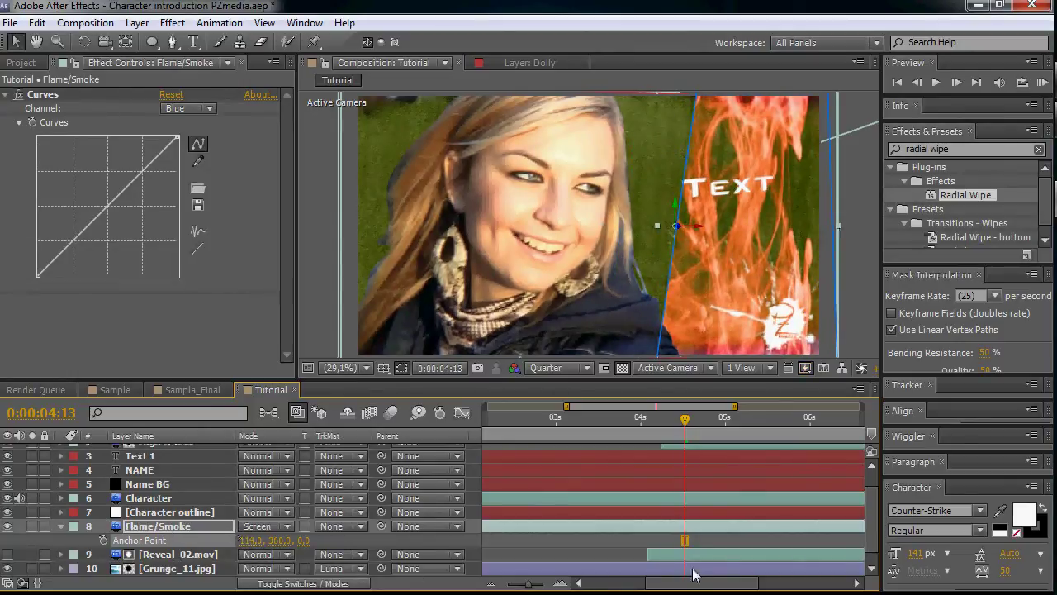
At 0:00:05:00, reposition the Flame/Smoke layer to 534, 540, -42 so it fills the area behind the text.
left_click(158, 527)
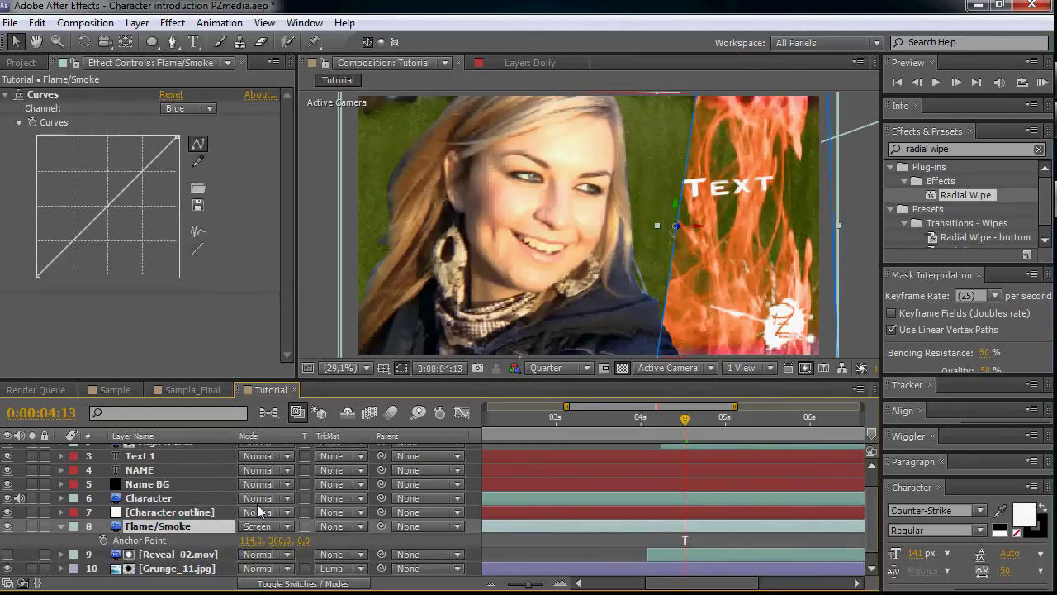
key("p")
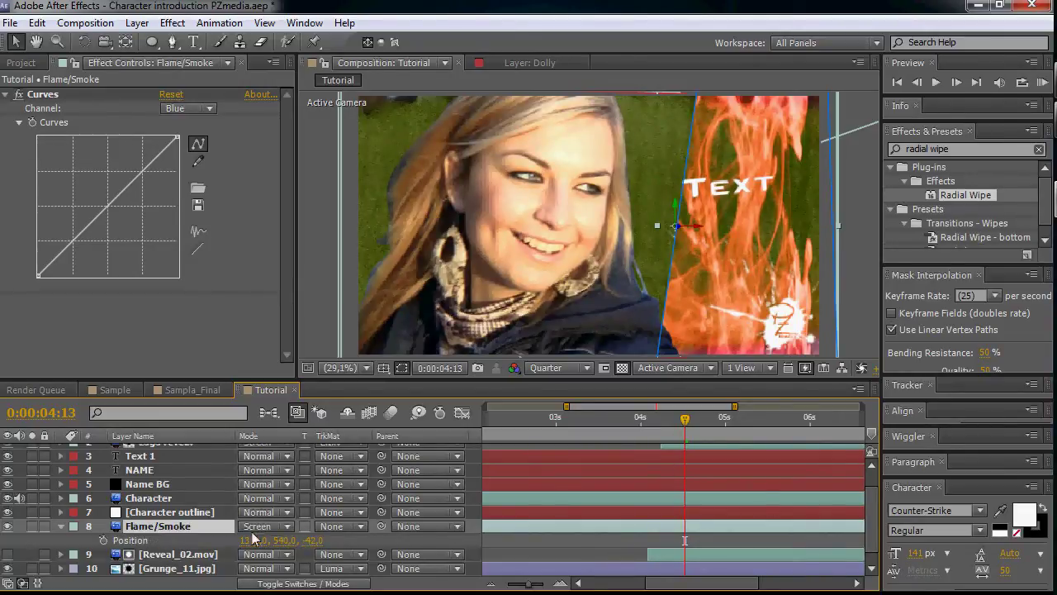
left_click_drag(282, 540, 246, 539)
key("ctrl+z")
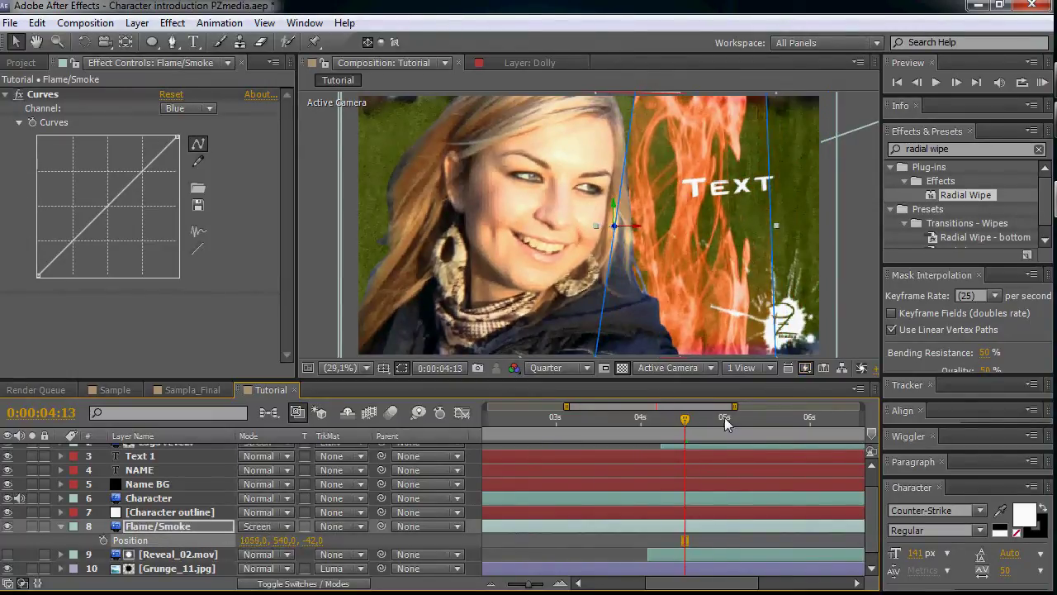
left_click(725, 421)
left_click_drag(252, 540, 18, 526)
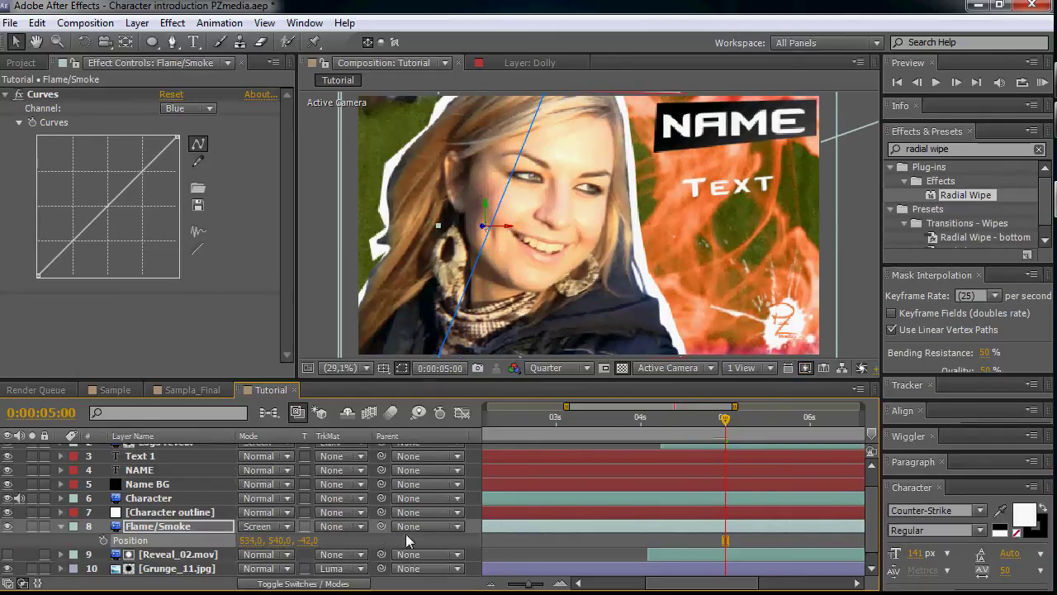
Shorten the Flame/Smoke scale reveal by moving its last Scale keyframe to 0:00:04:14.
left_click(518, 528)
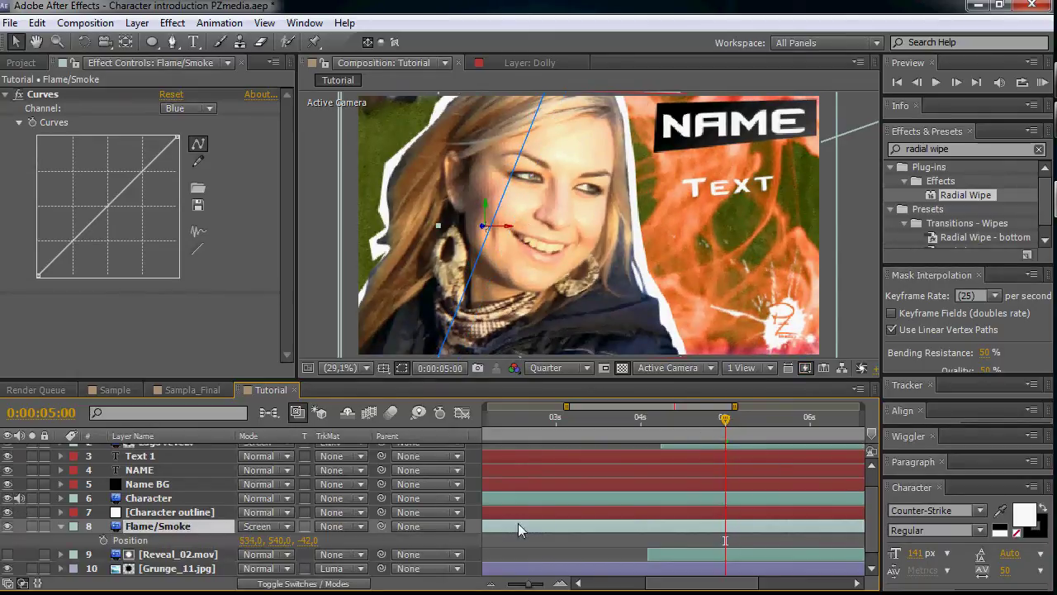
key("s")
left_click(680, 419)
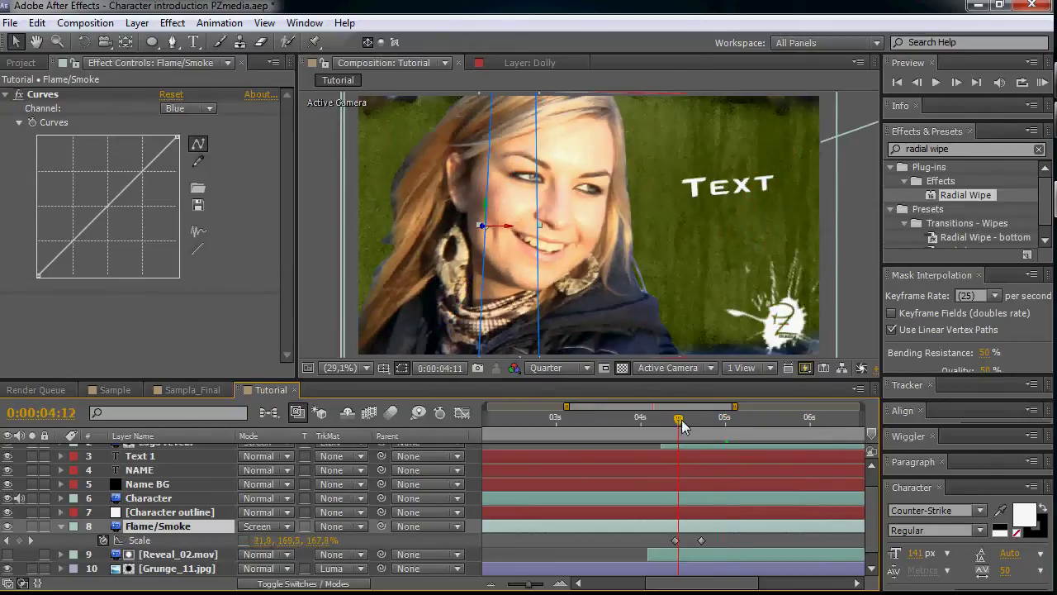
left_click_drag(681, 419, 698, 420)
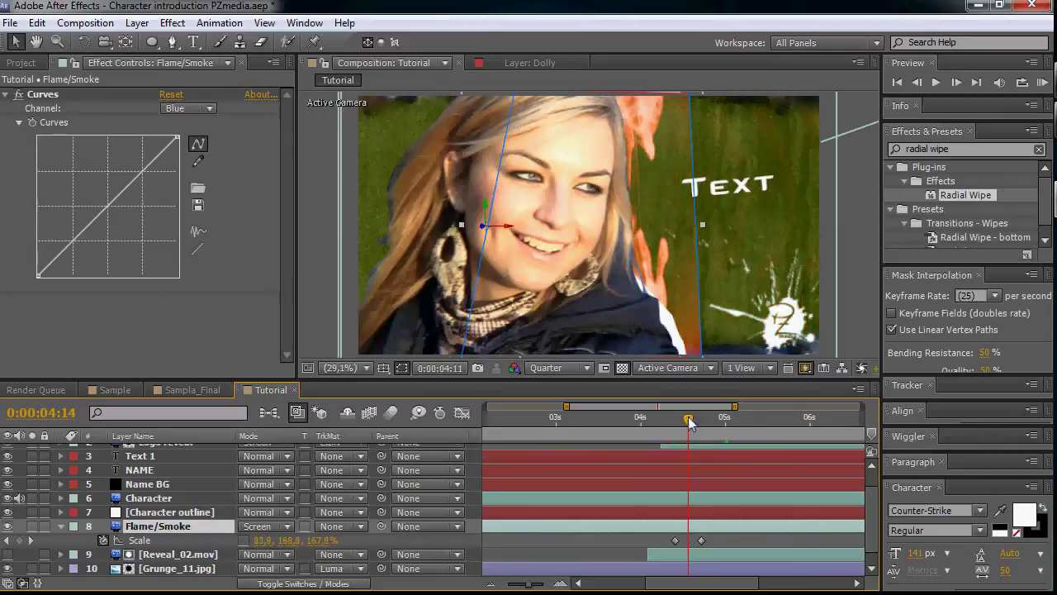
left_click_drag(704, 545, 691, 538)
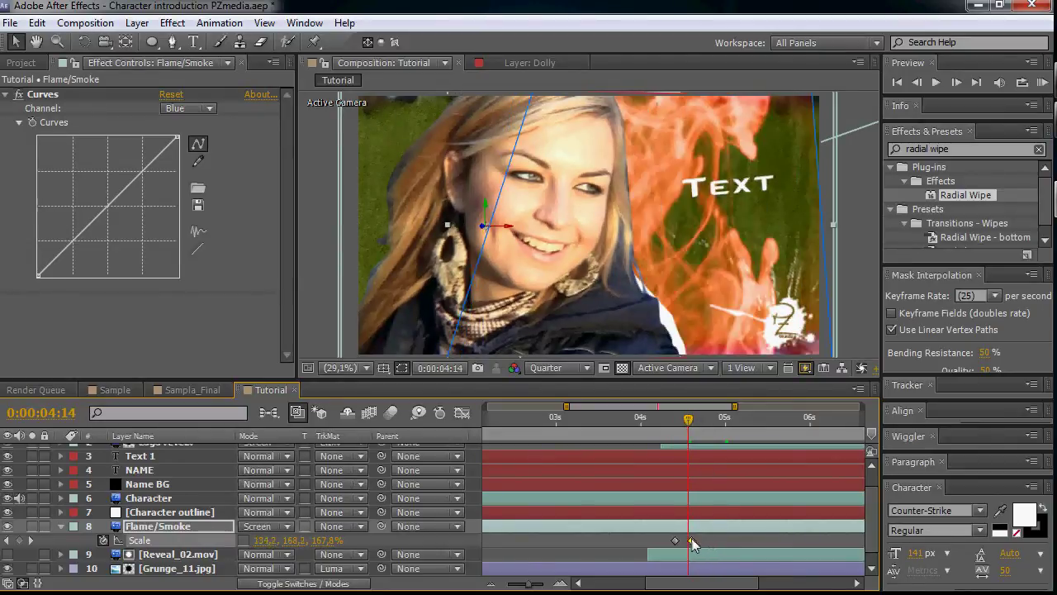
mouse_move(688, 421)
left_mouse_down()
mouse_move(670, 425)
mouse_move(688, 422)
left_mouse_up()
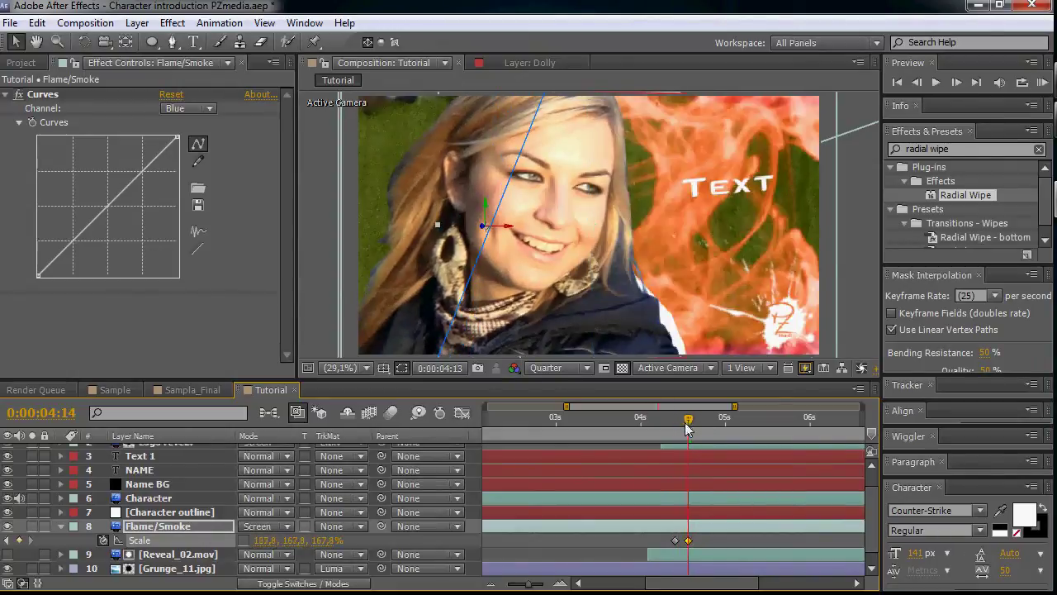
Review the blue smoke reveal in the Sampla_Final composition and compare it with the one in the Tutorial composition.
left_click(209, 394)
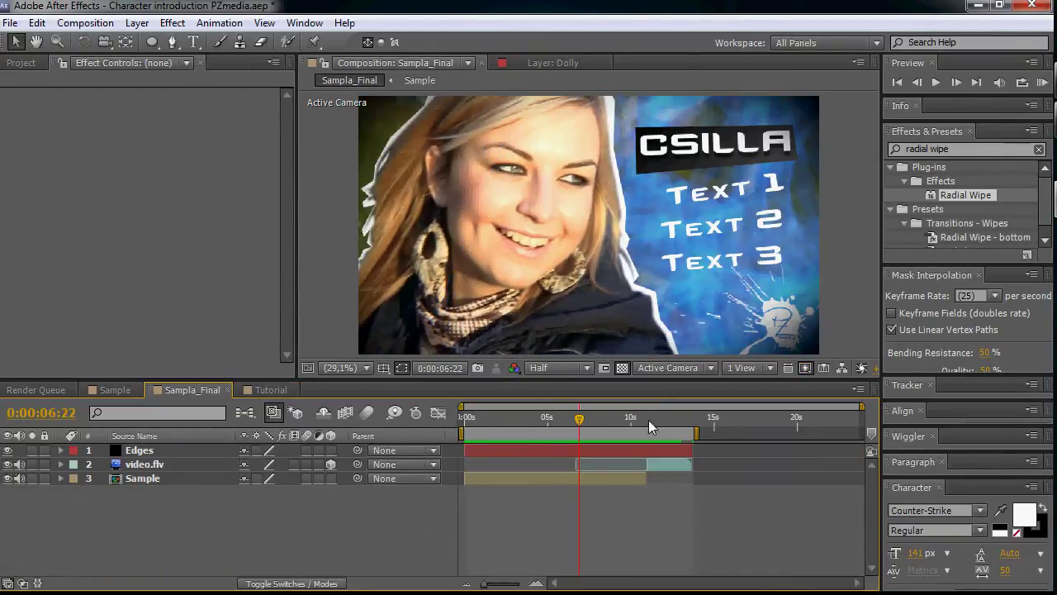
left_click_drag(559, 423, 523, 418)
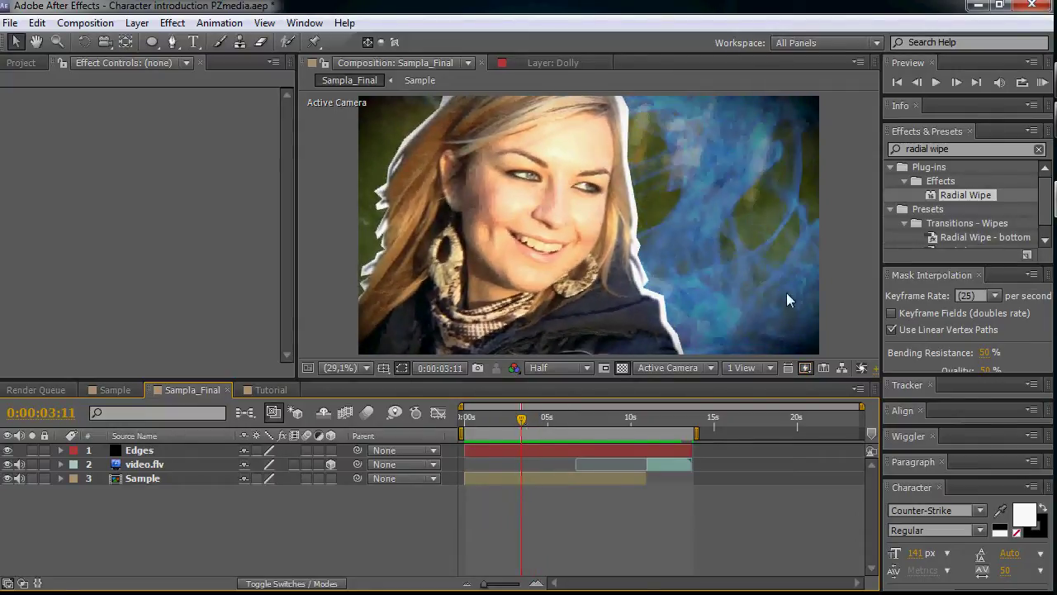
left_click(258, 389)
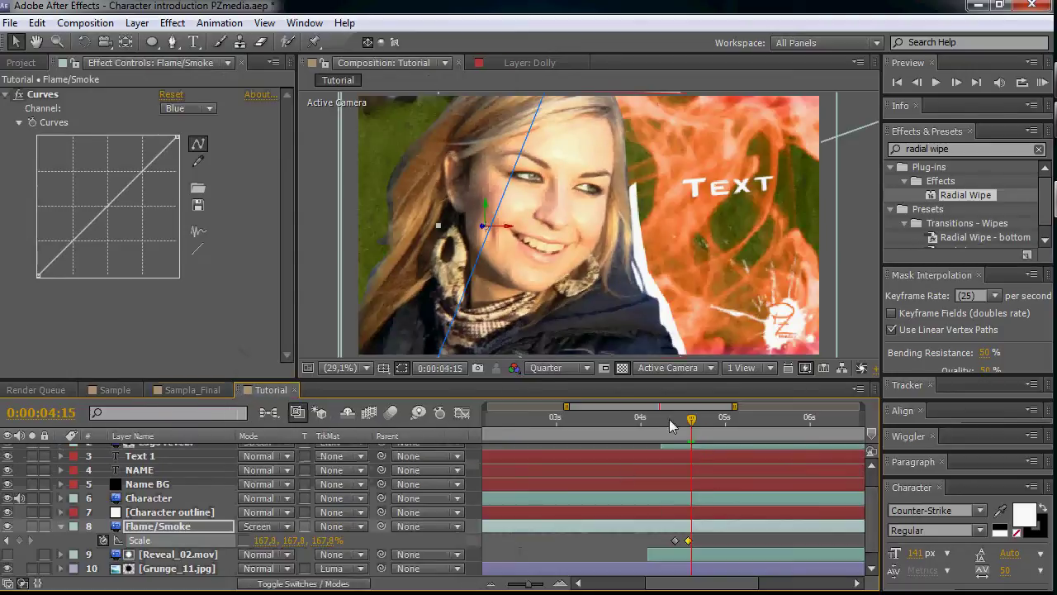
mouse_move(689, 420)
left_mouse_down()
mouse_move(672, 420)
mouse_move(684, 420)
left_mouse_up()
Enable time remapping on the Flame/Smoke layer and place a new Time Remap keyframe at 0:00:04:14.
left_click(624, 526)
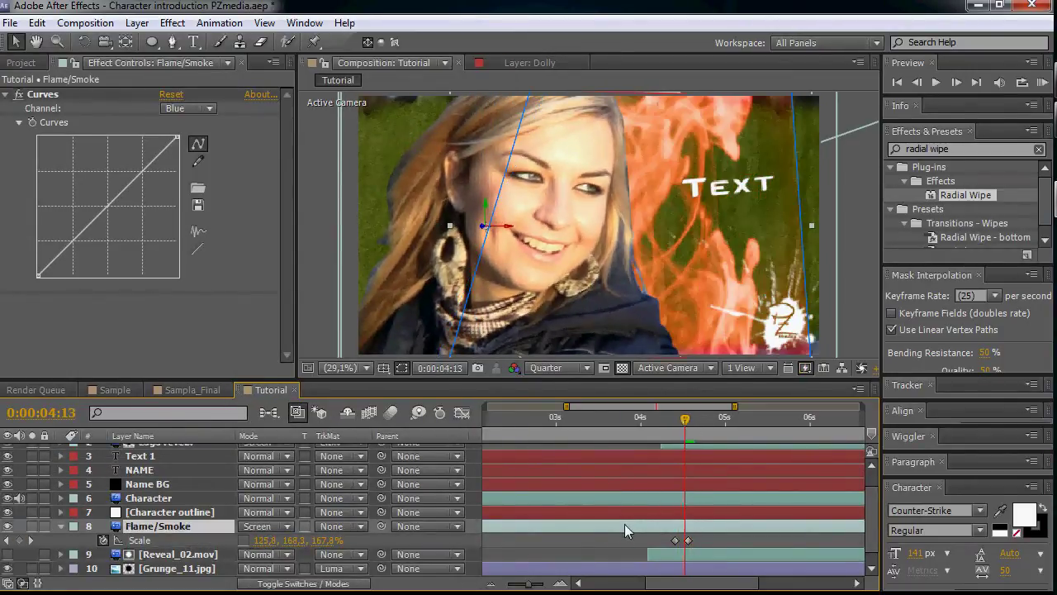
right_click(170, 531)
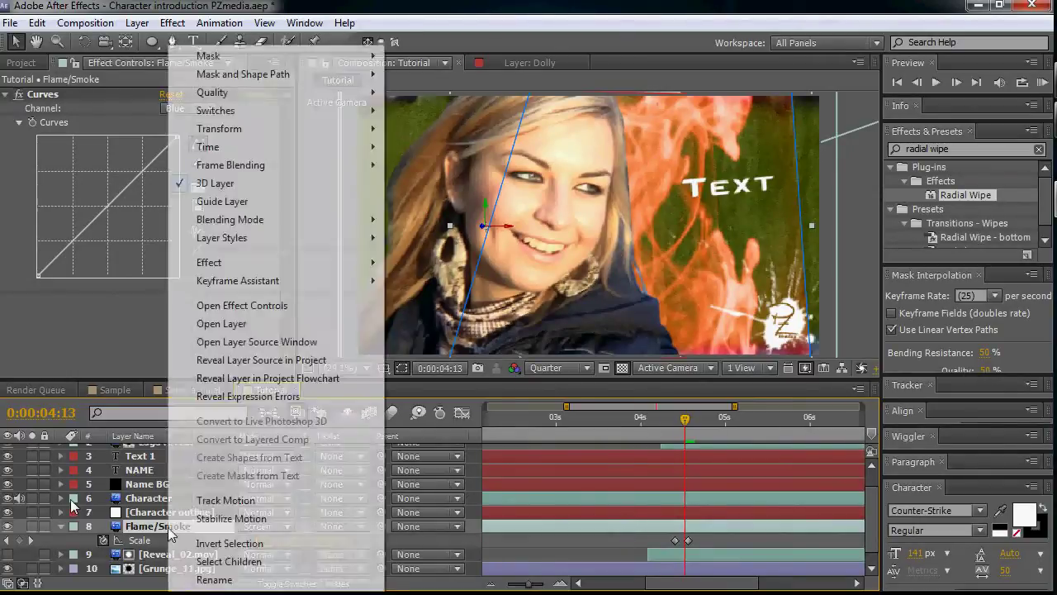
left_click(526, 147)
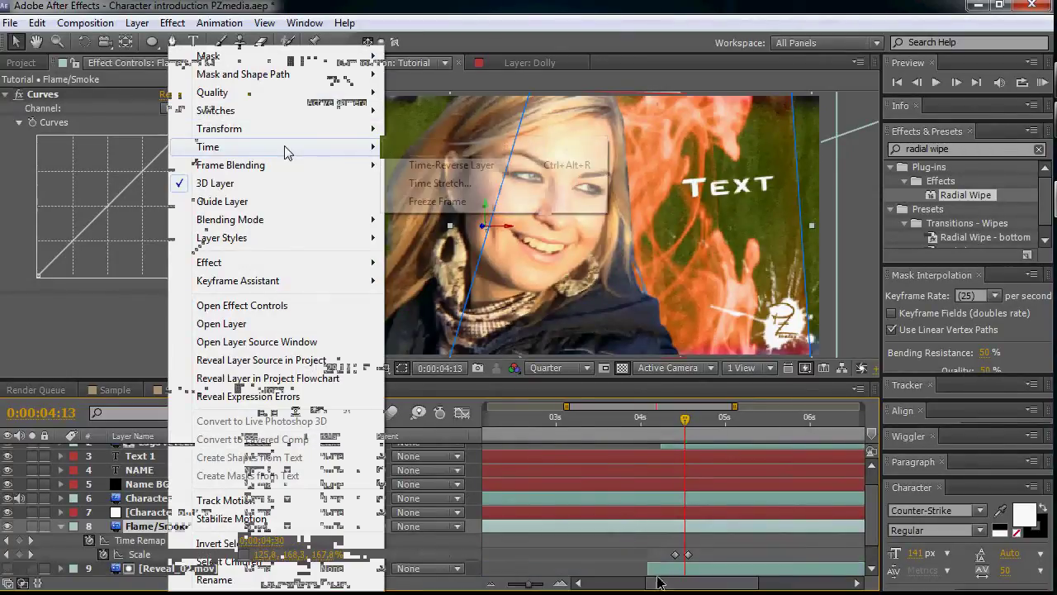
key("=")
mouse_move(656, 422)
left_mouse_down()
mouse_move(636, 424)
mouse_move(656, 430)
left_mouse_up()
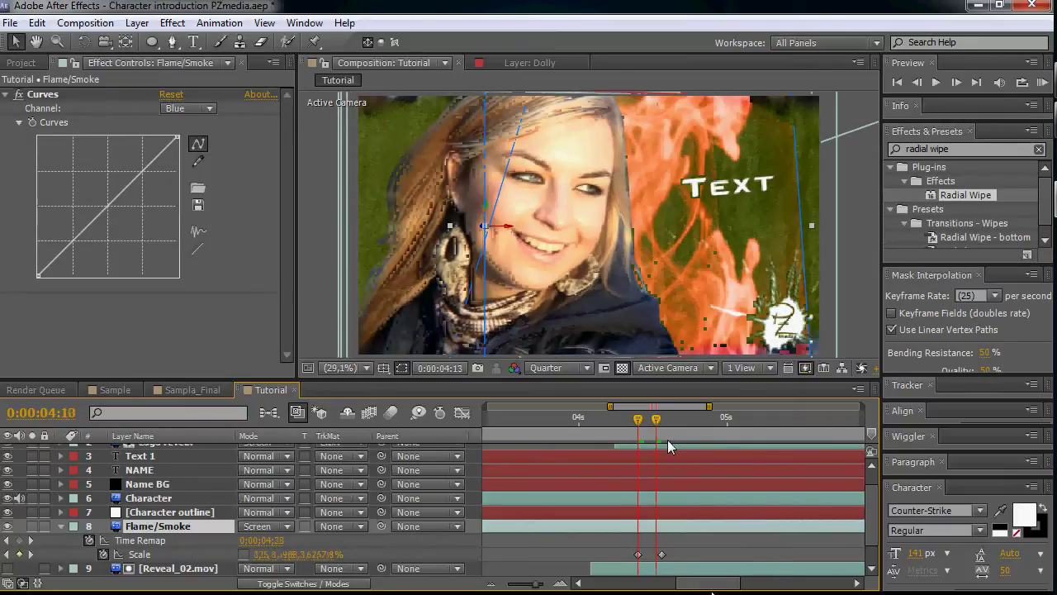
left_click(19, 540)
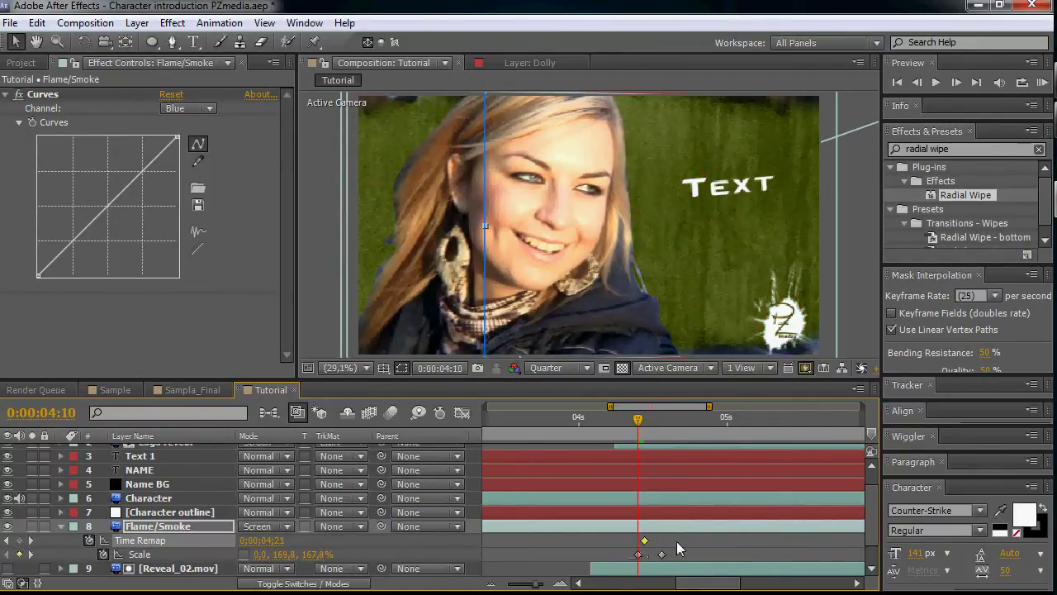
left_click_drag(644, 540, 661, 540)
Move the Flame/Smoke layer's first Time Remap keyframe to 0:00:04:10 and scrub through the sped-up smoke.
left_click_drag(701, 585, 590, 583)
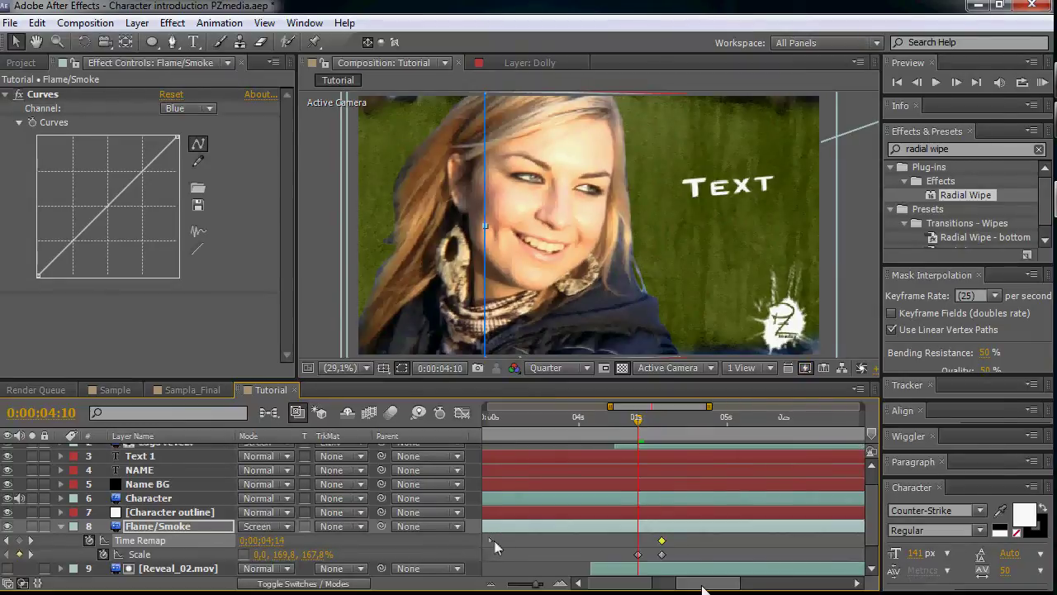
left_click_drag(494, 541, 815, 544)
left_click_drag(633, 583, 698, 587)
left_click_drag(538, 540, 615, 545)
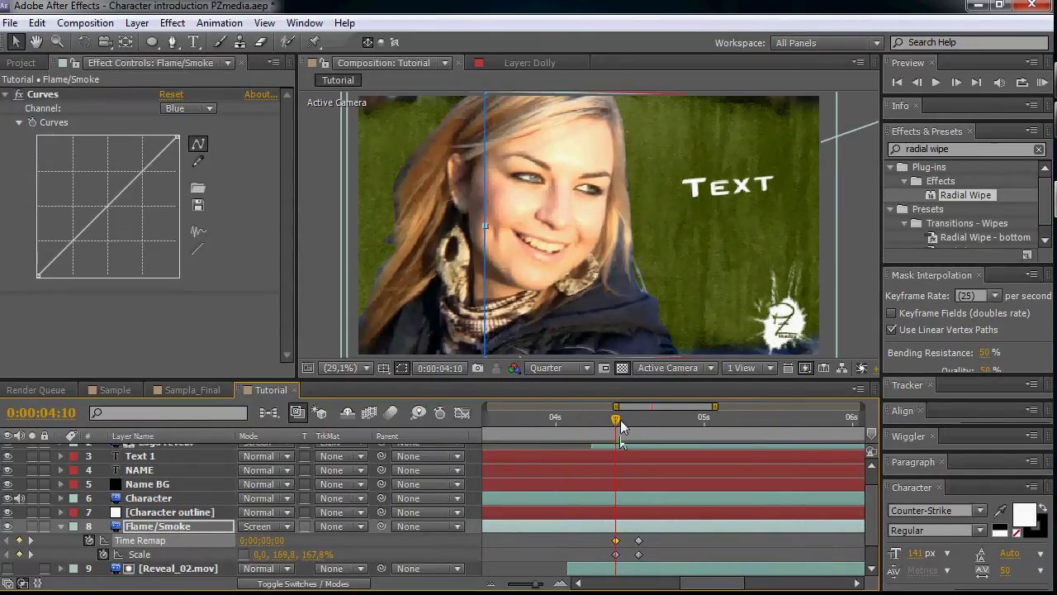
left_click_drag(617, 420, 646, 421)
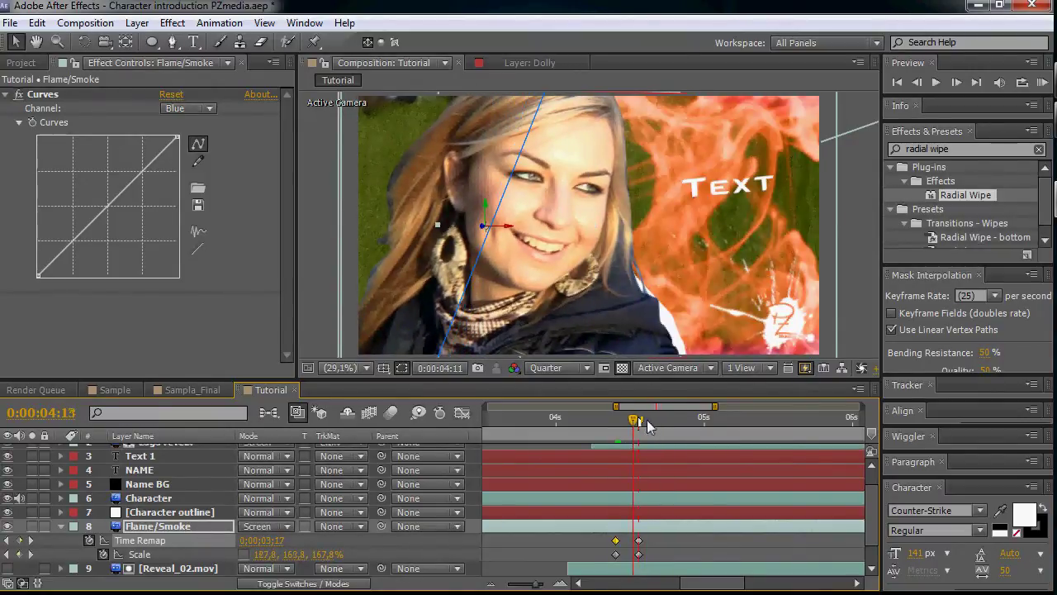
Apply Easy Ease to the Time Remap keyframe at 0:00:04:14 and steepen its outgoing curve in the Graph Editor.
left_click(640, 541)
mouse_move(643, 420)
left_mouse_down()
mouse_move(626, 421)
mouse_move(652, 429)
left_mouse_up()
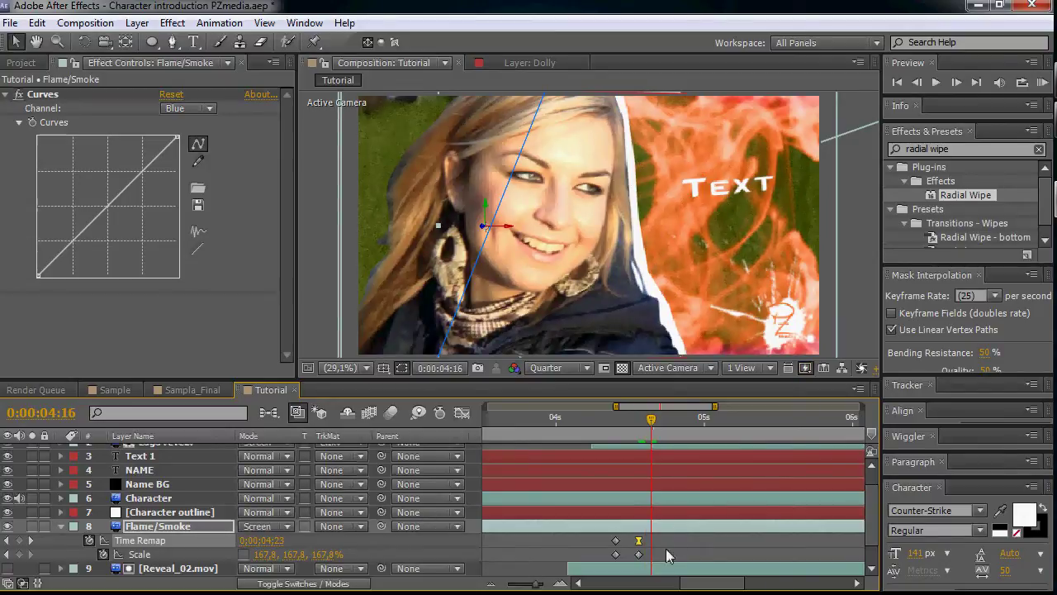
left_click(462, 414)
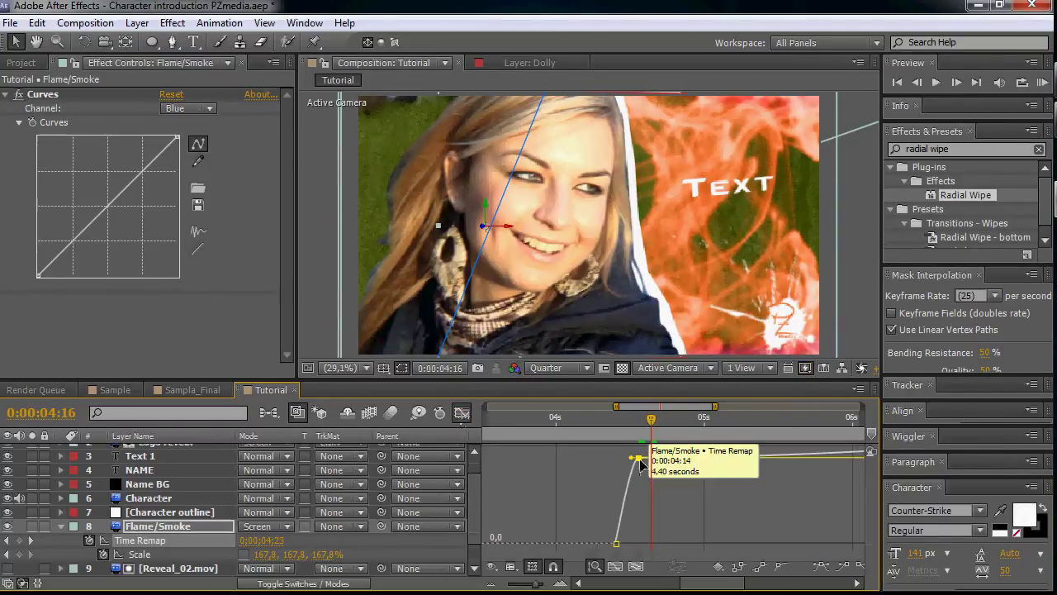
key("minus")
key("minus")
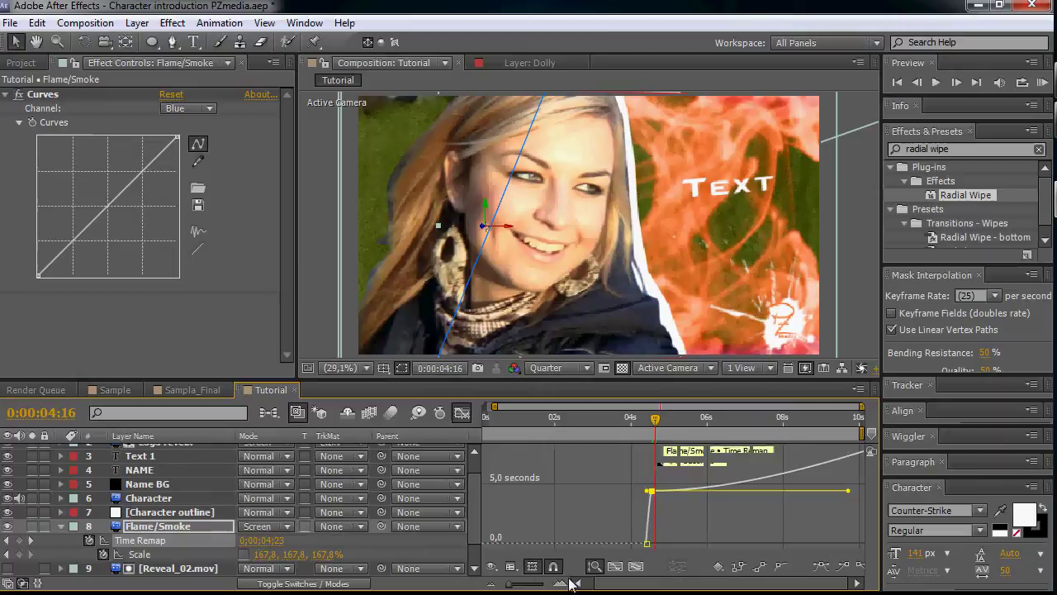
left_click_drag(837, 488, 671, 456)
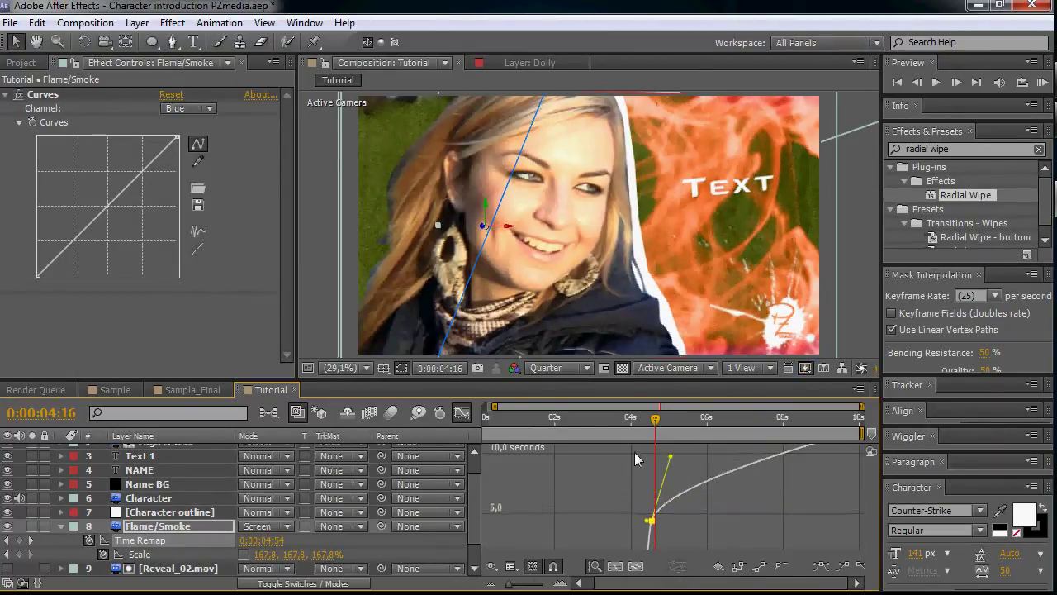
Leave the Graph Editor and scrub through the sped-up Flame/Smoke animation up to 0:00:06:07.
left_click(463, 413)
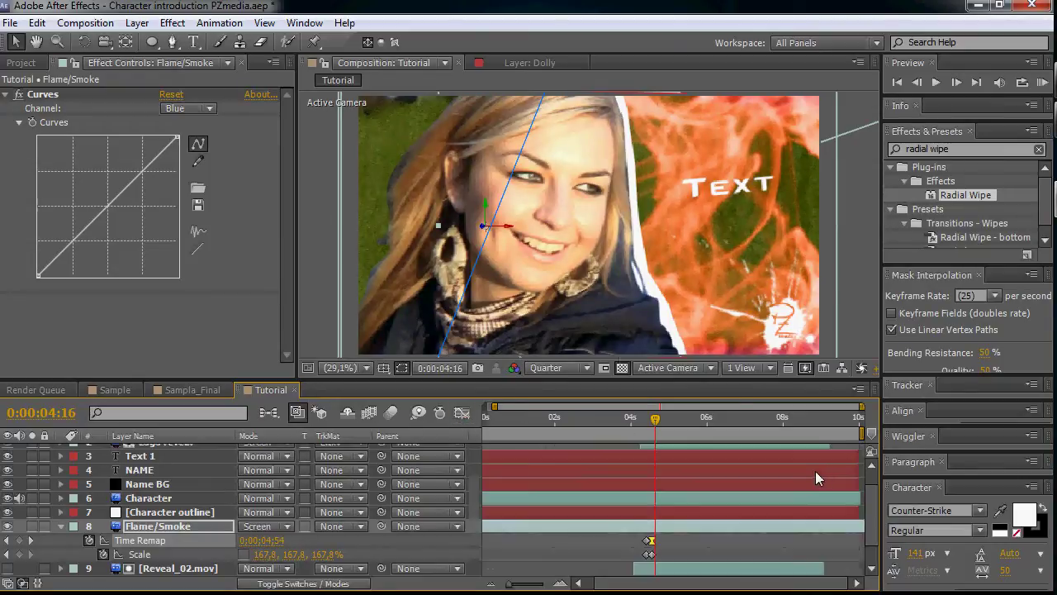
left_click_drag(655, 419, 719, 419)
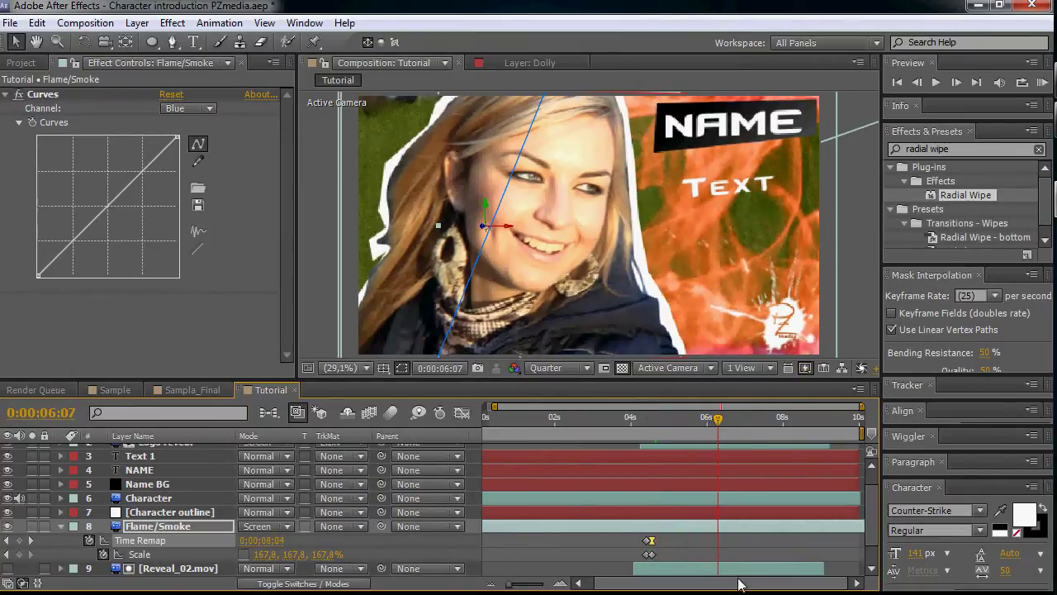
left_click(735, 549)
scroll(529, 494, "up", 2)
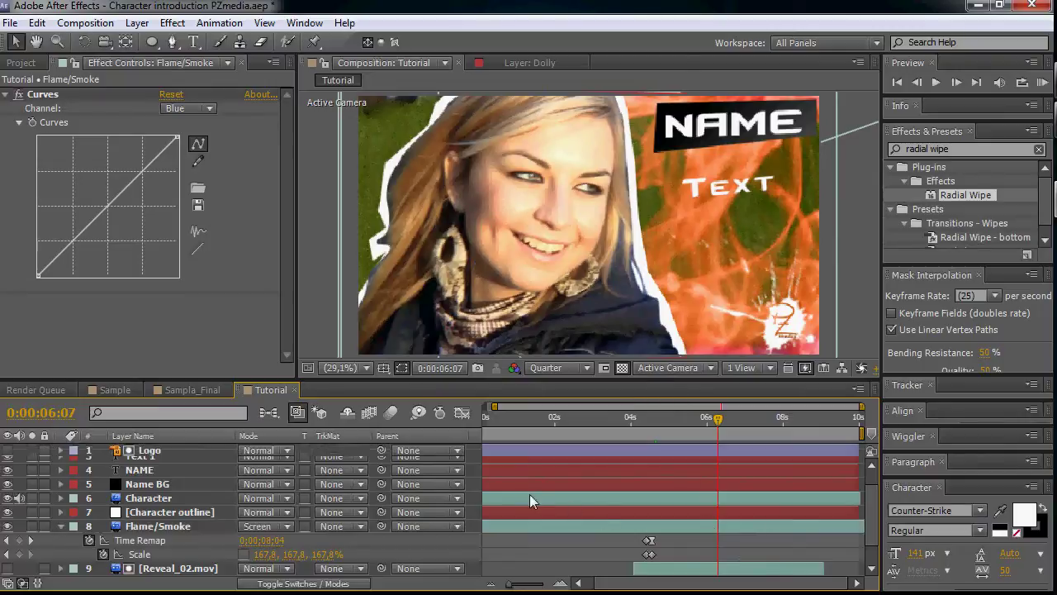
Start Position keyframing on the Text 1 layer at 0:00:04:19 and move that keyframe to just after the five-second mark.
left_click(139, 478)
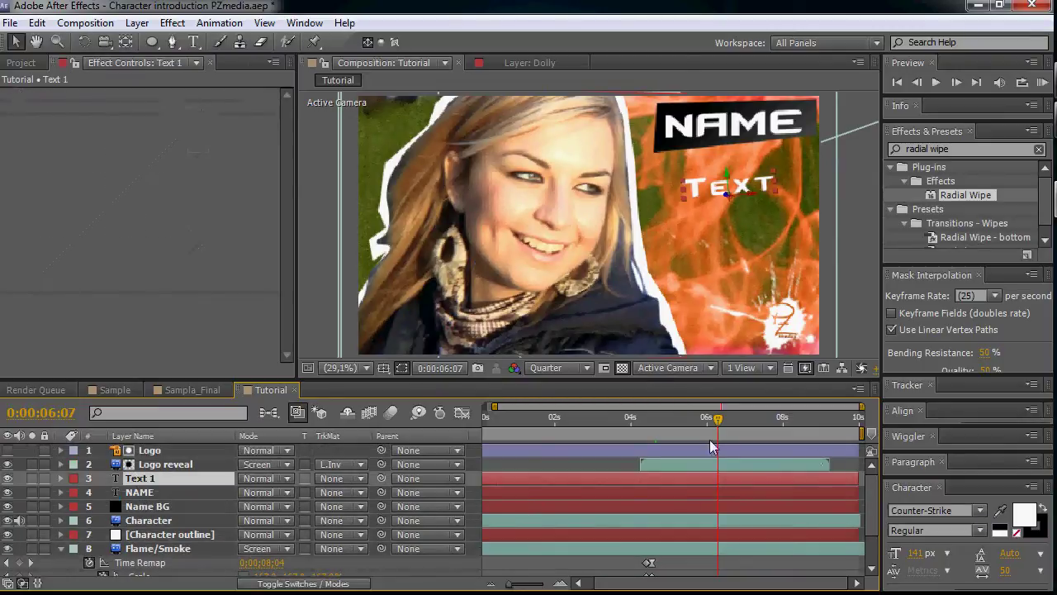
left_click(659, 417)
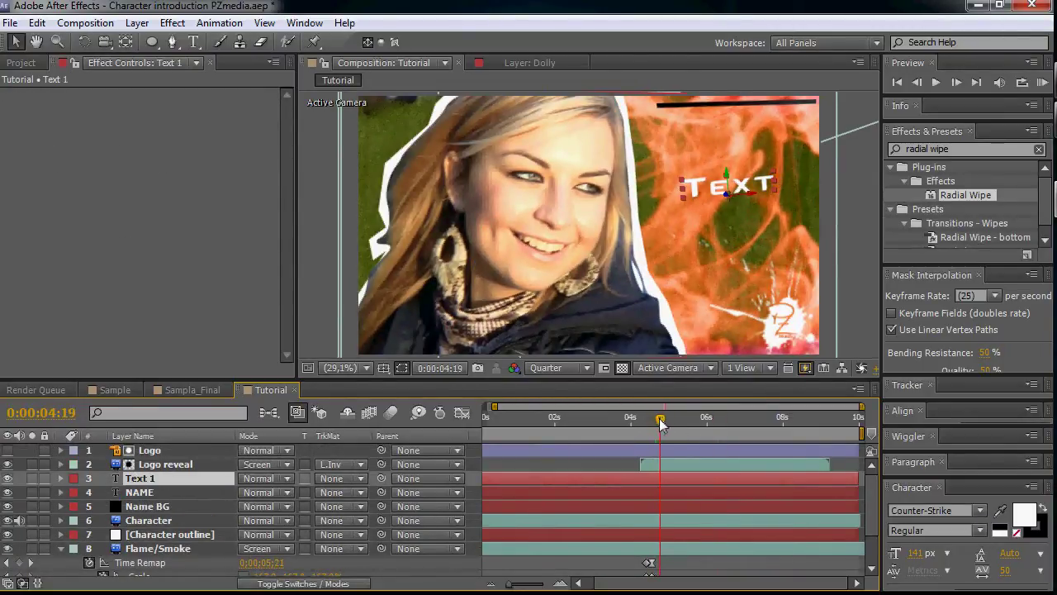
left_click_drag(658, 420, 660, 420)
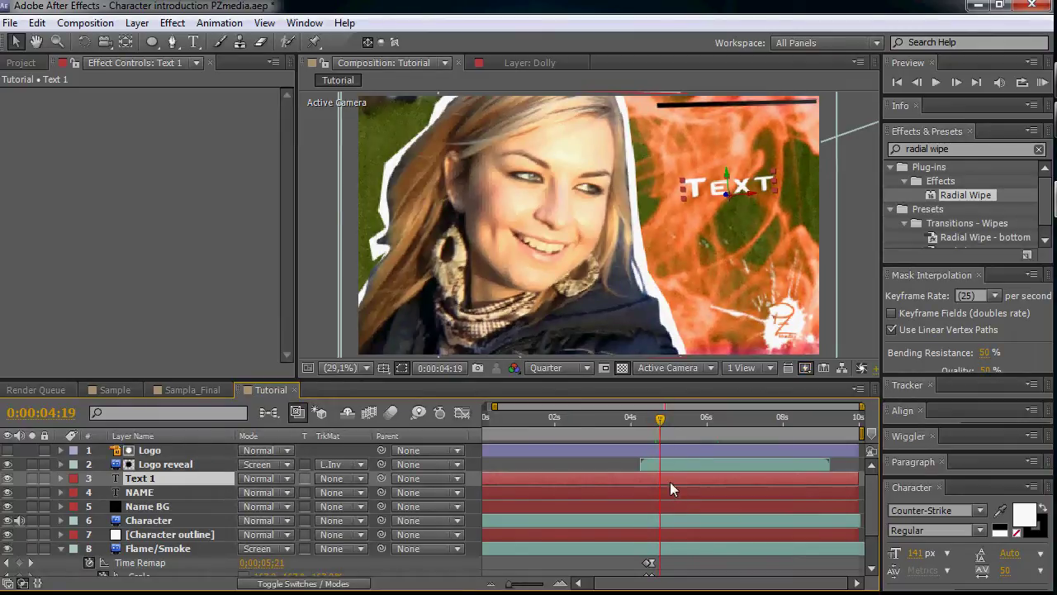
key("p")
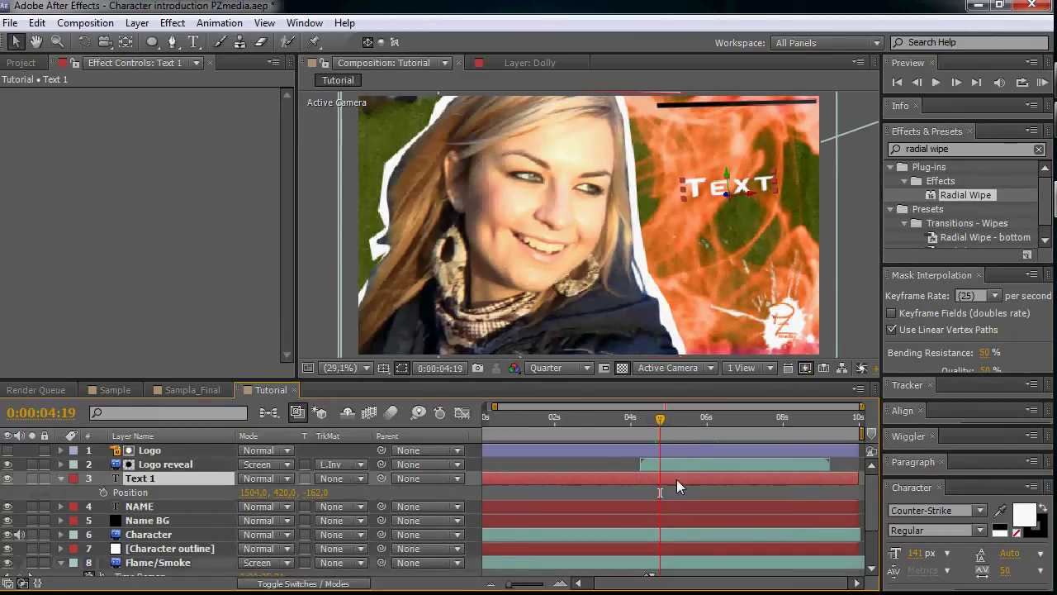
left_click(103, 493)
left_click_drag(669, 496, 683, 496)
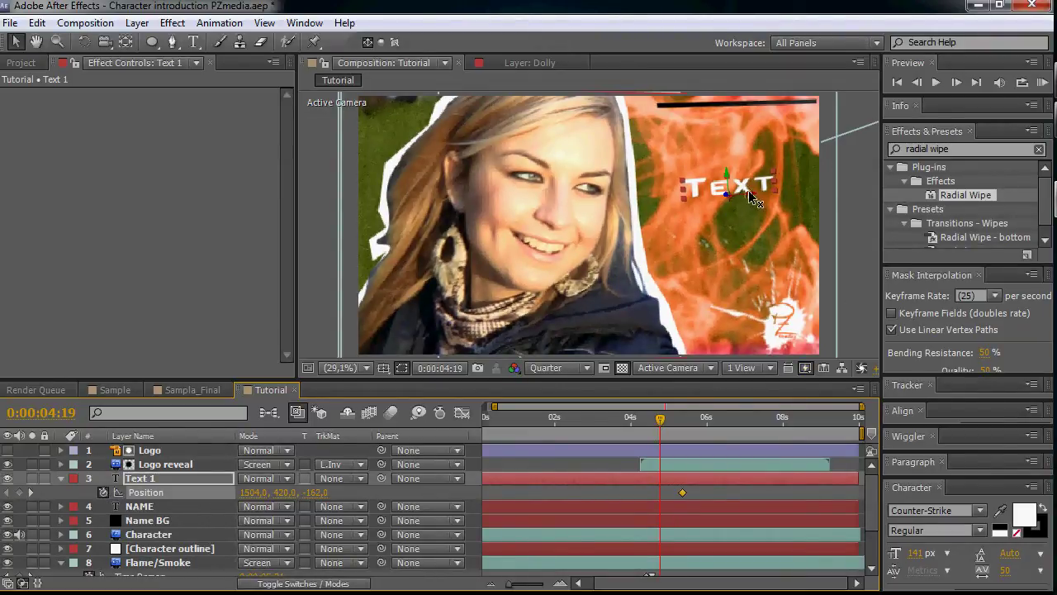
At 0:00:04:19, slide Text 1 off-screen to about 1999, 381, -342 and move that keyframe closer to the landing keyframe.
left_click_drag(750, 197, 772, 193)
left_click(674, 419)
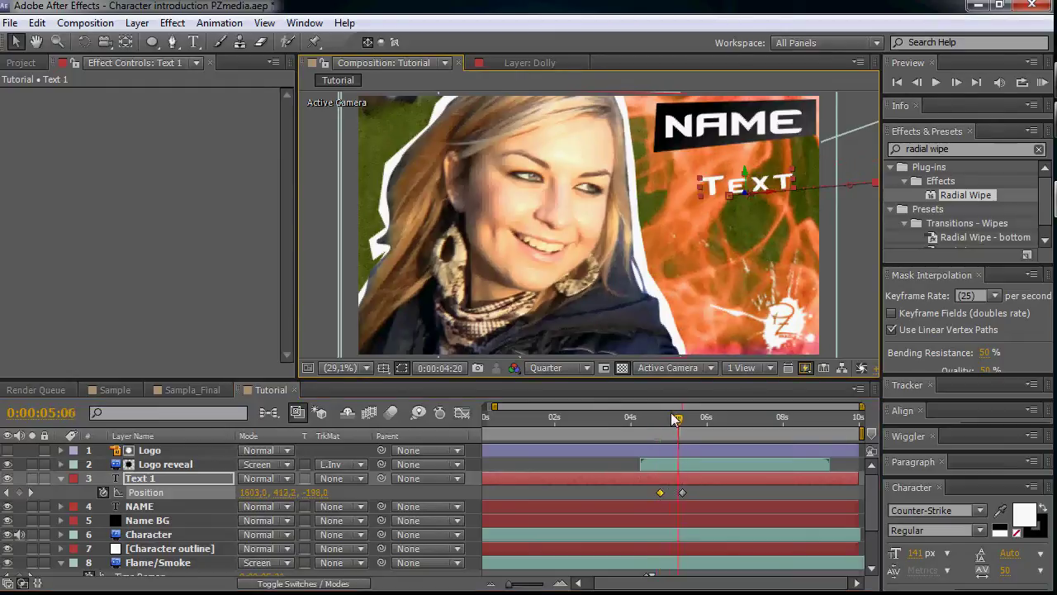
left_click_drag(674, 420, 672, 419)
left_click_drag(660, 492, 672, 492)
left_click_drag(666, 419, 699, 419)
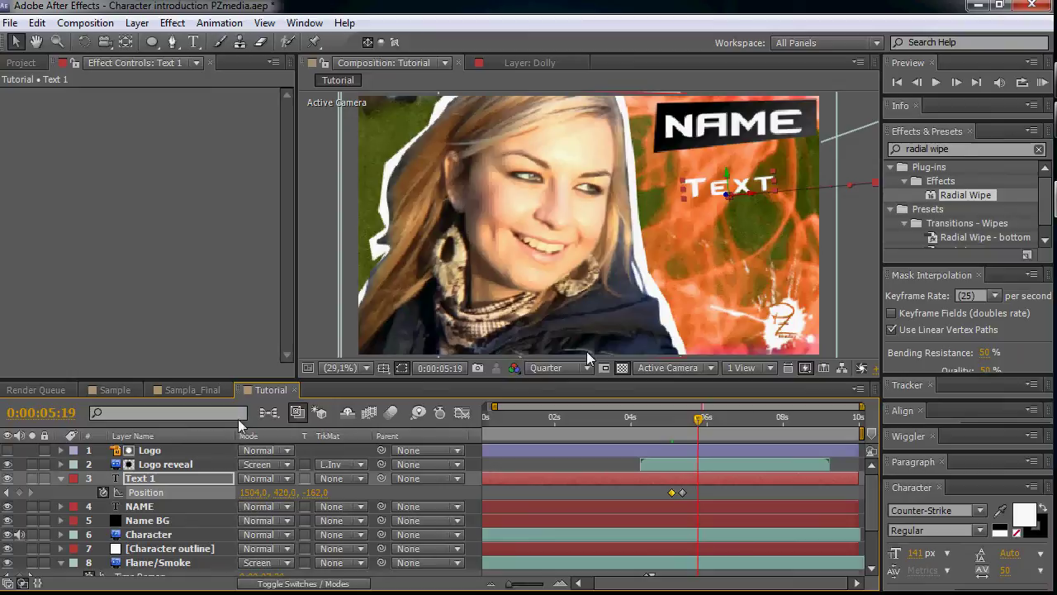
Review the text entrance in the Sampla_Final composition and compare it with the one in the Tutorial composition.
left_click(201, 390)
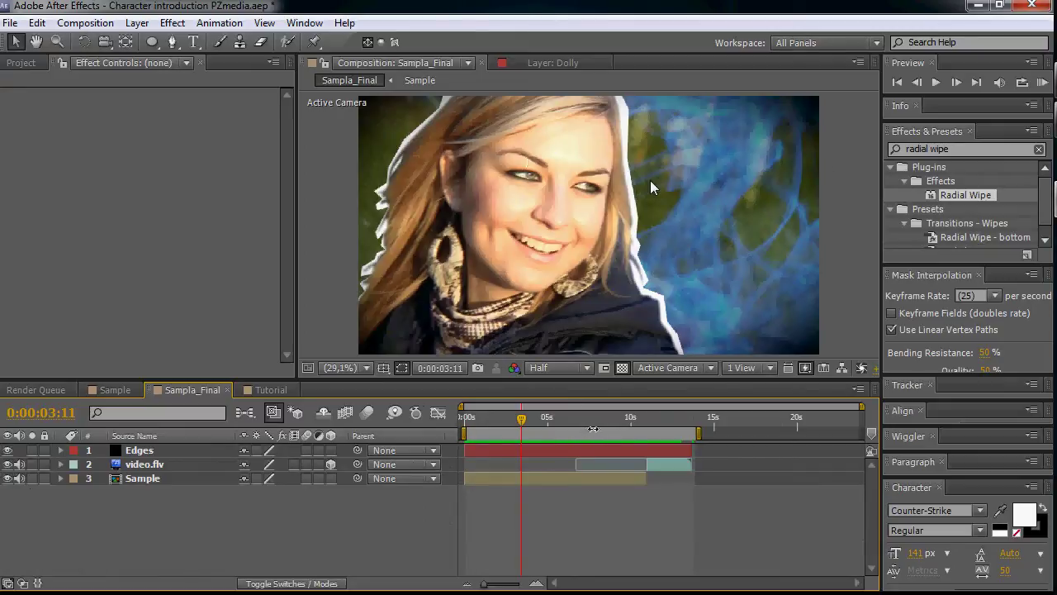
left_click_drag(601, 418, 627, 421)
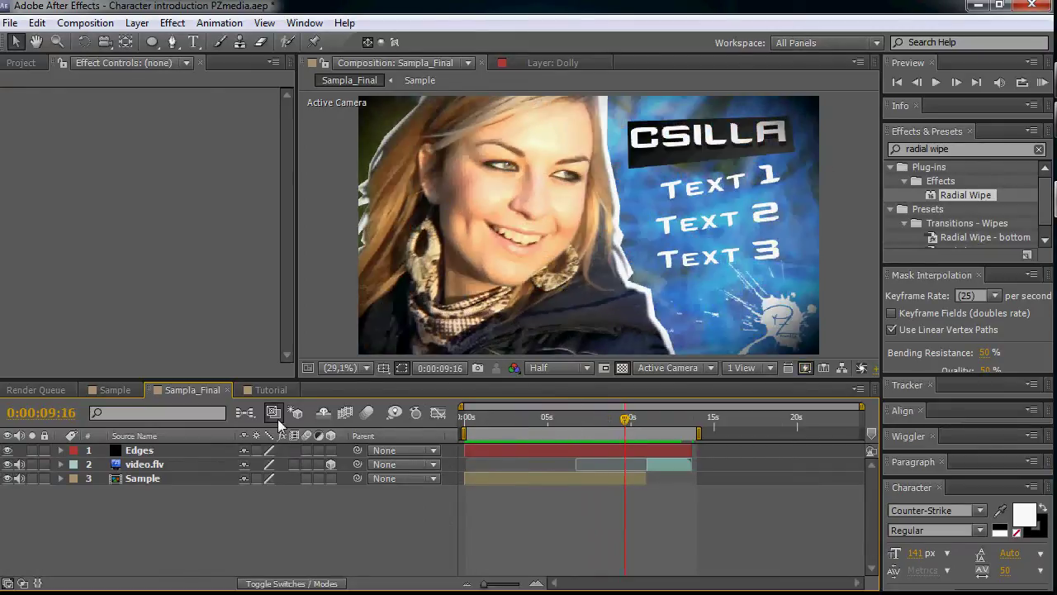
left_click(270, 390)
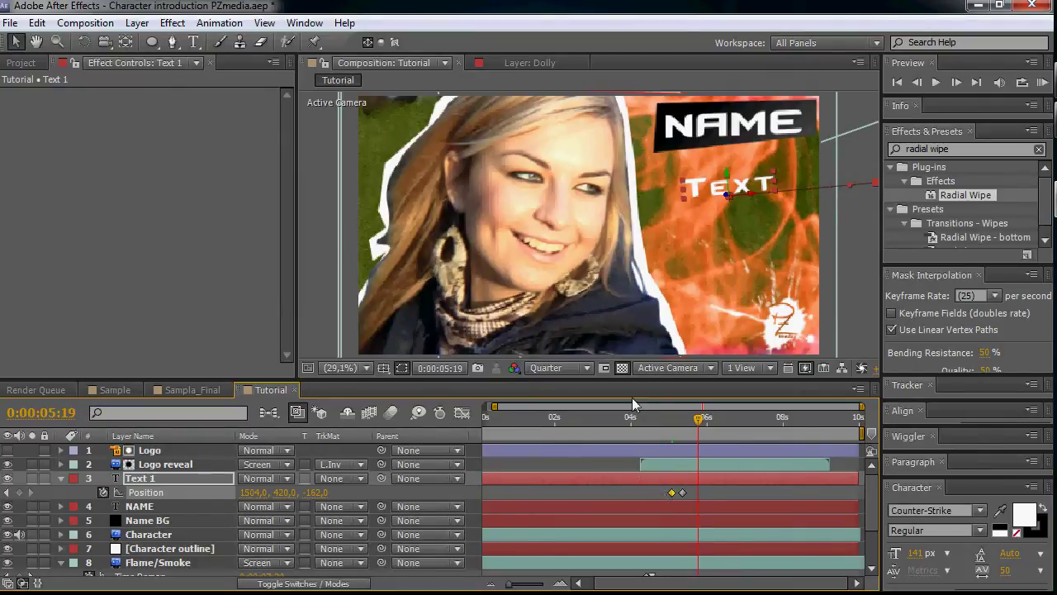
left_click_drag(633, 418, 702, 418)
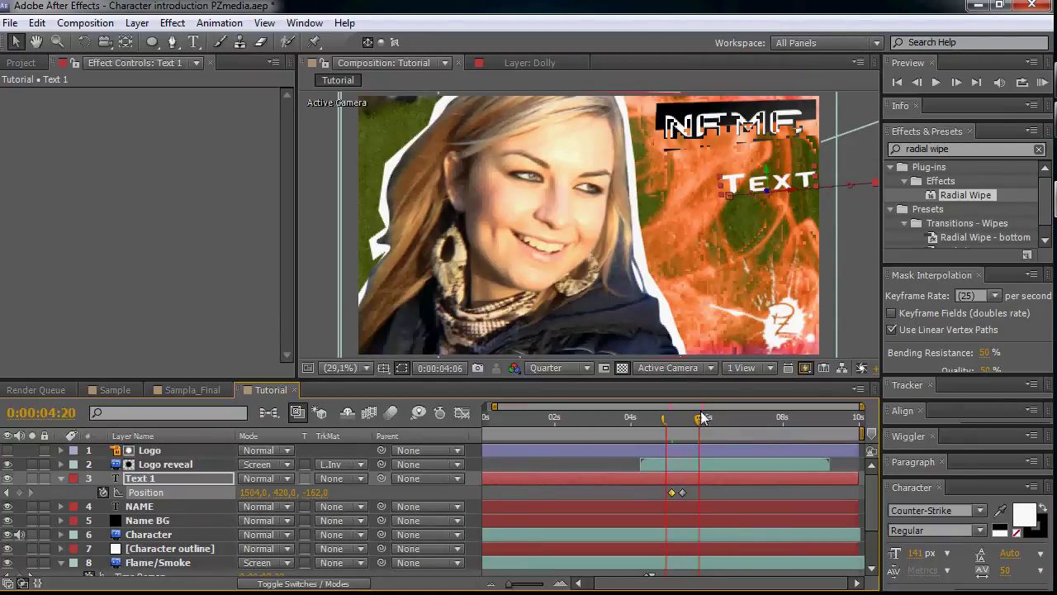
Shift the Logo reveal layer in time to start at about 0:00:05:19 and scrub through the logo splash.
left_click(653, 464)
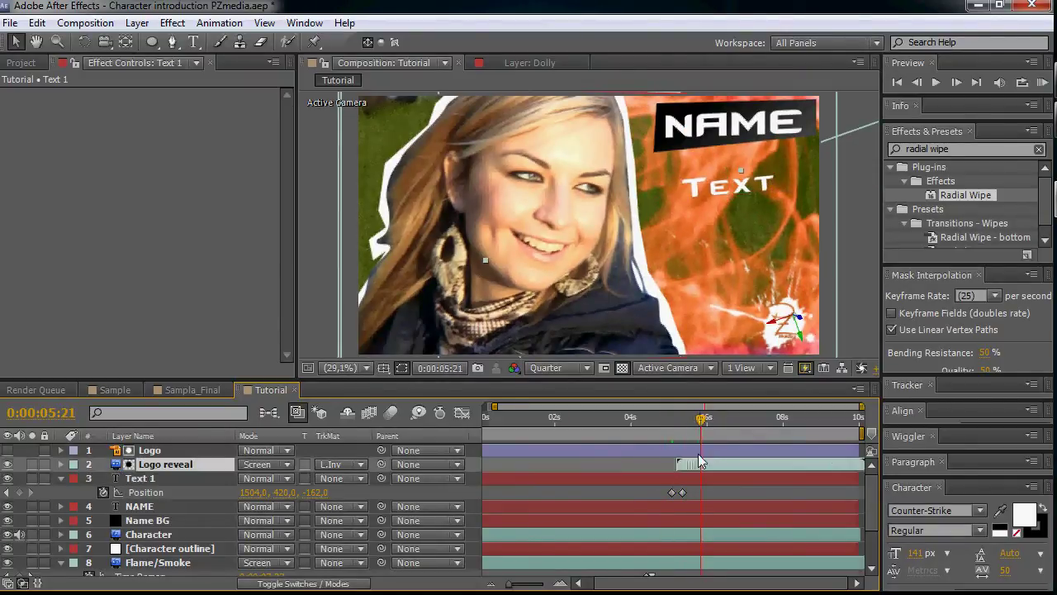
left_click_drag(667, 461, 774, 422)
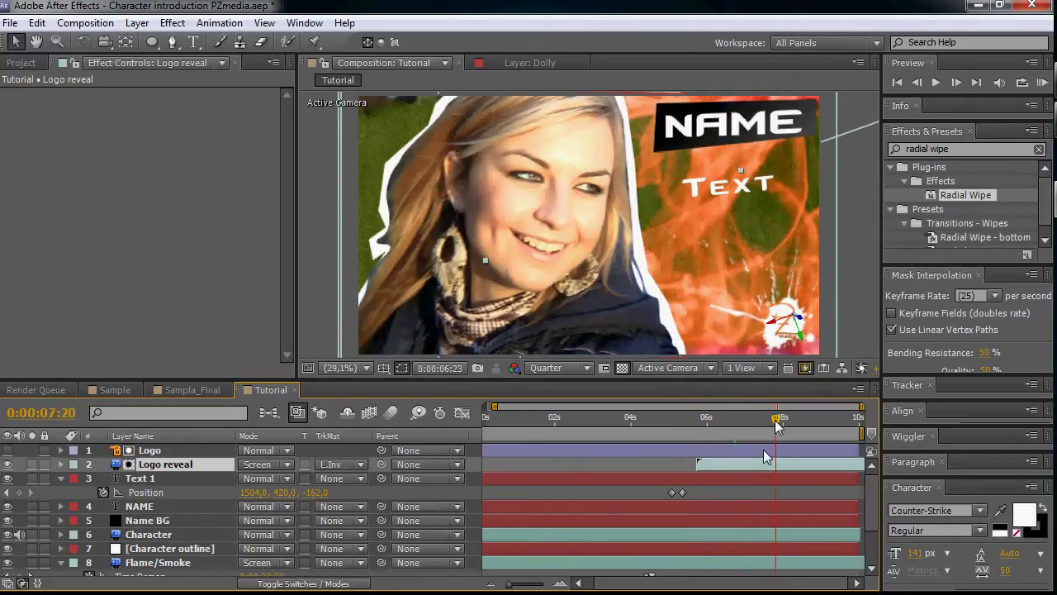
left_click(597, 459)
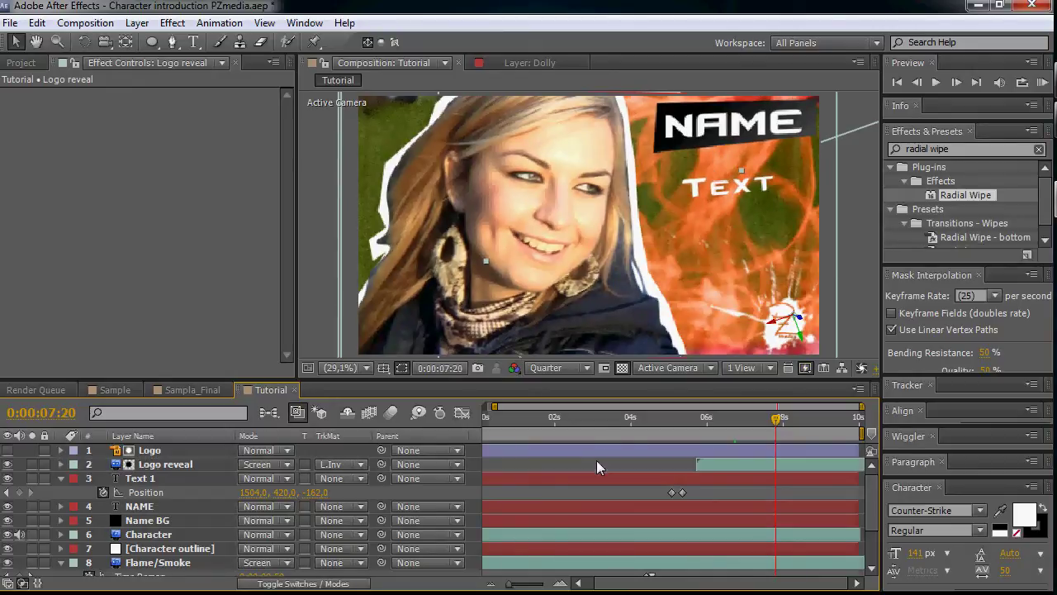
left_click(633, 421)
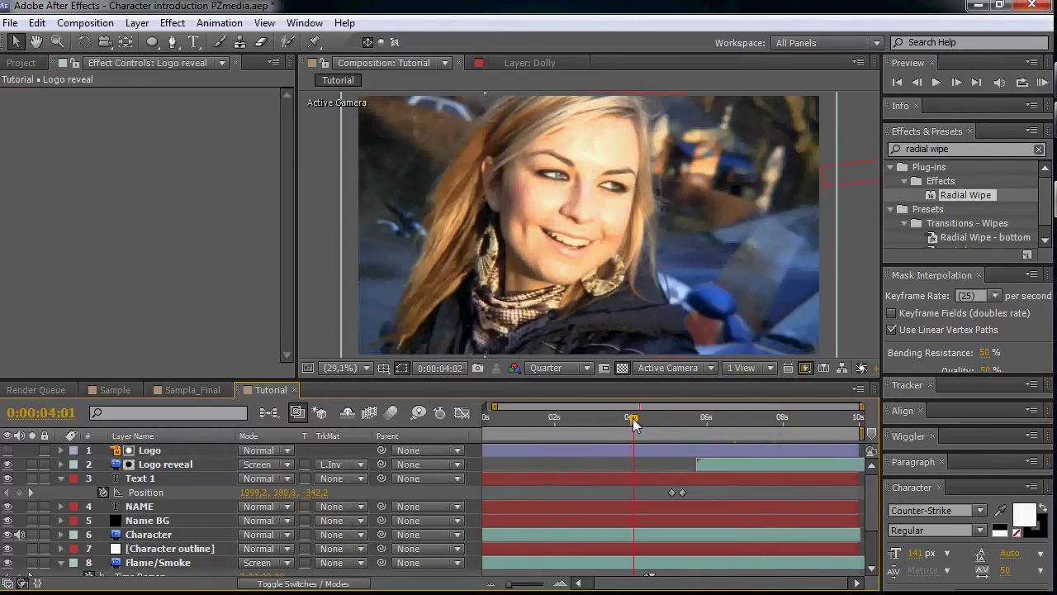
left_click_drag(633, 421, 753, 411)
Add a two-node camera named Camera 1 with the 35mm preset to the Tutorial composition.
scroll(712, 452, "down", 2)
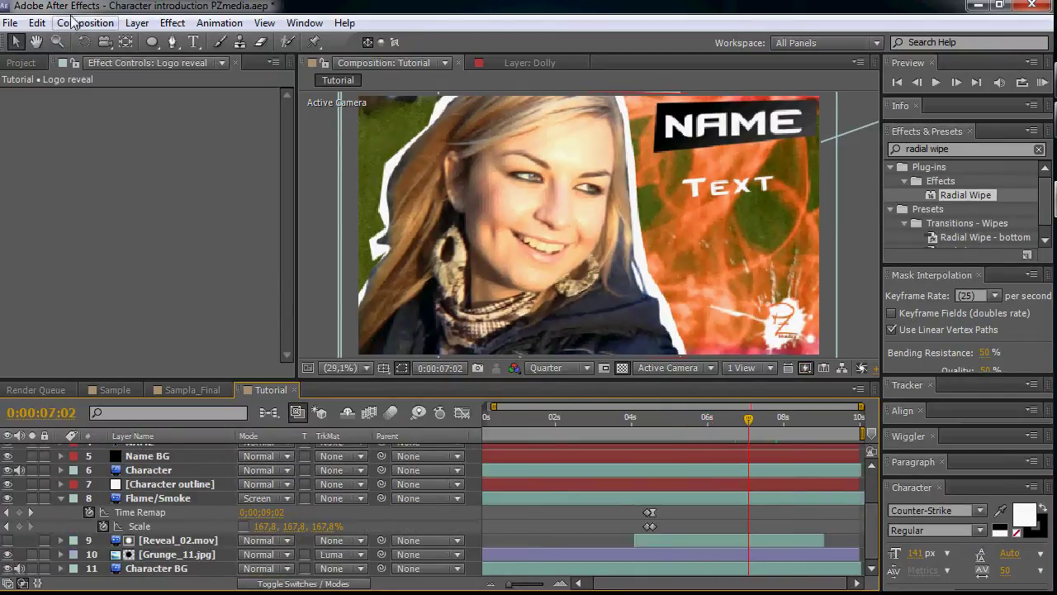
left_click(137, 23)
mouse_move(241, 10)
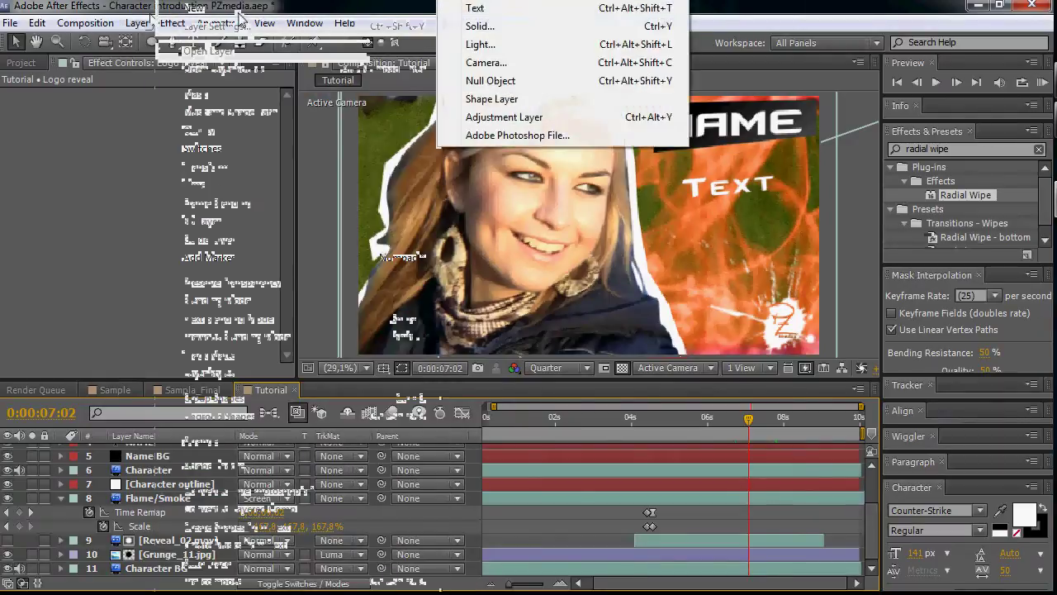
left_click(528, 63)
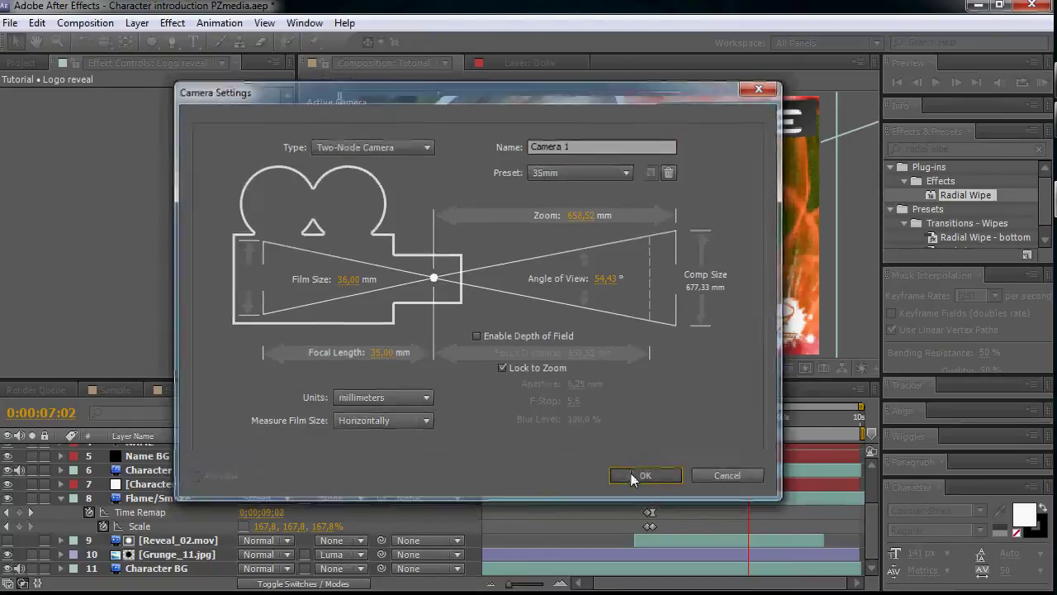
left_click(634, 476)
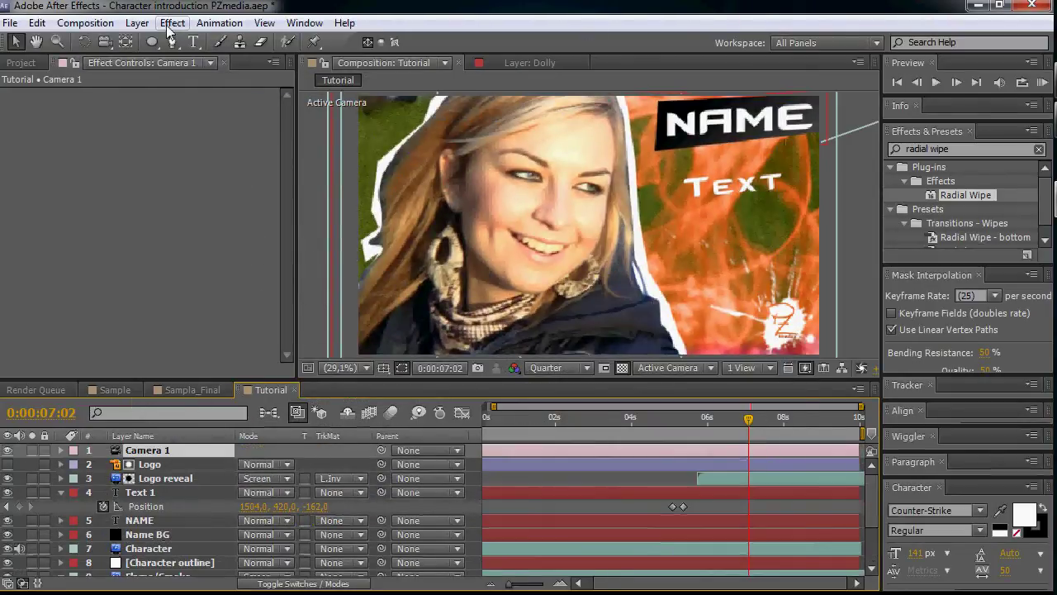
Add a null object named Dolly and make it a 3D layer.
left_click(172, 23)
mouse_move(138, 22)
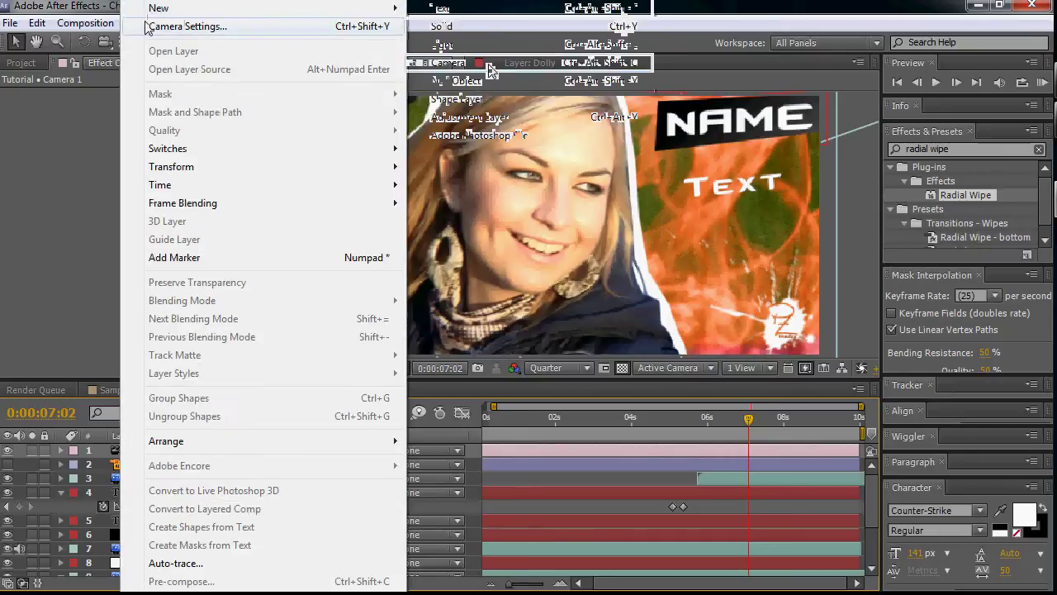
left_click(457, 81)
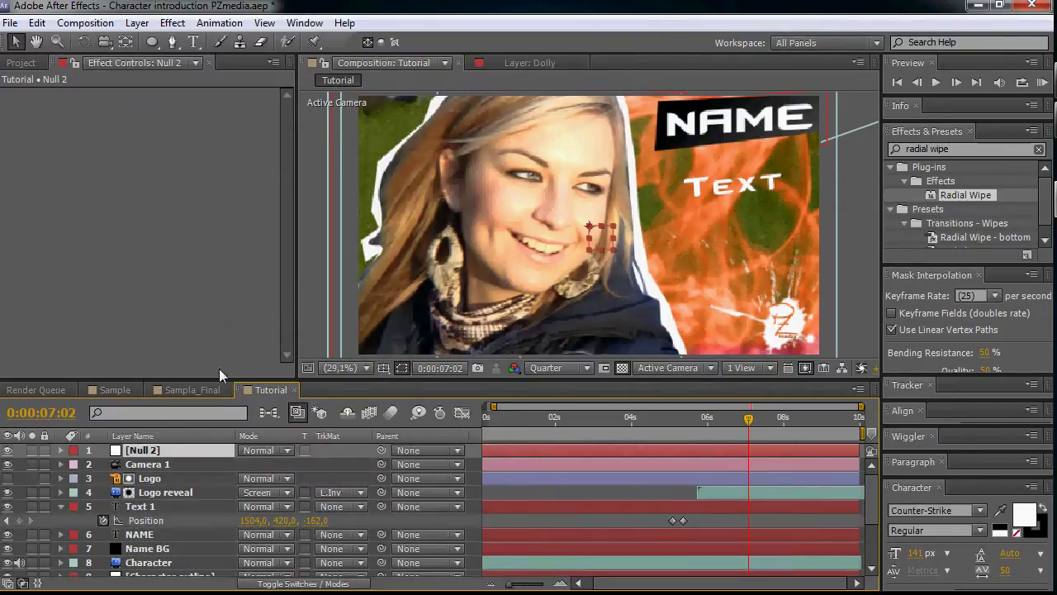
right_click(162, 453)
left_click(248, 580)
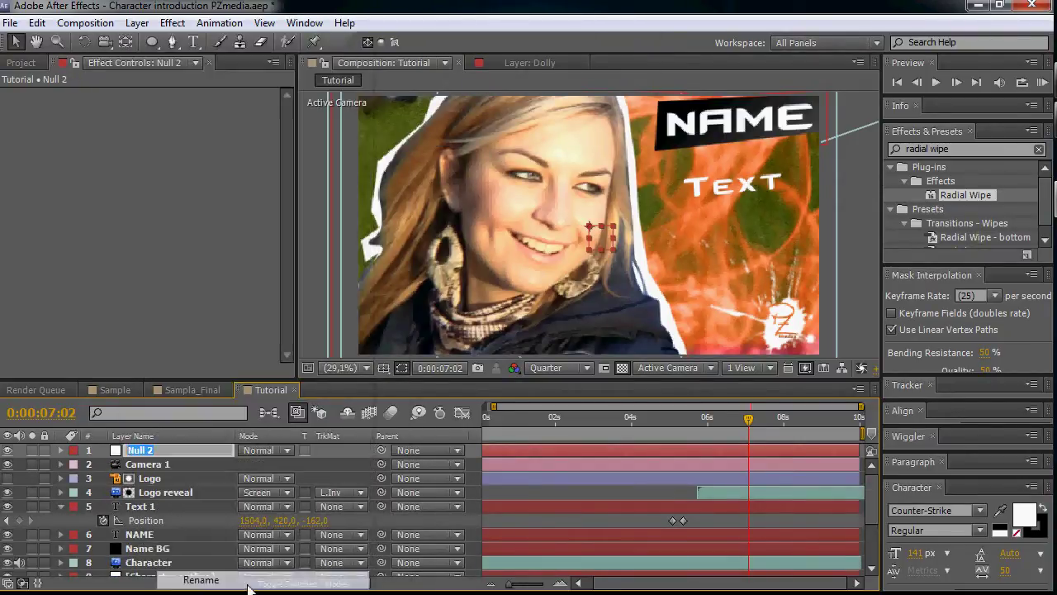
type("Dolly")
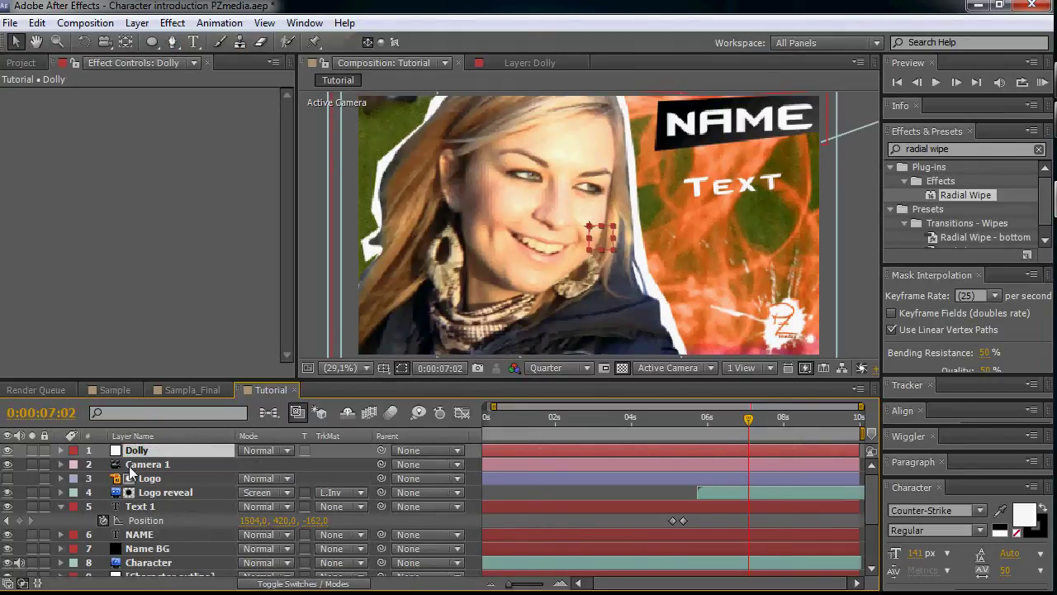
left_click(355, 587)
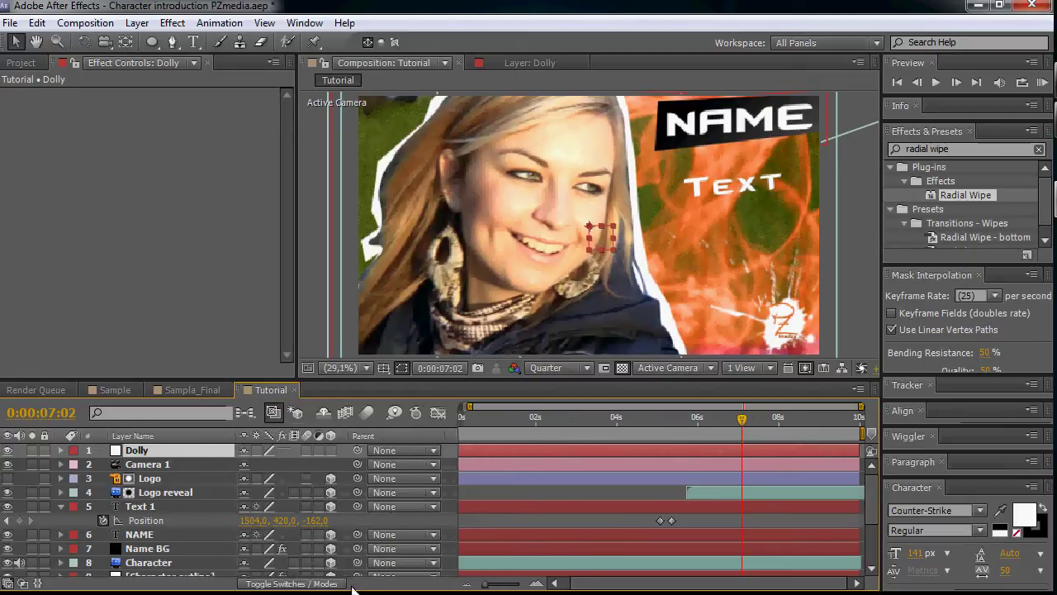
left_click(330, 450)
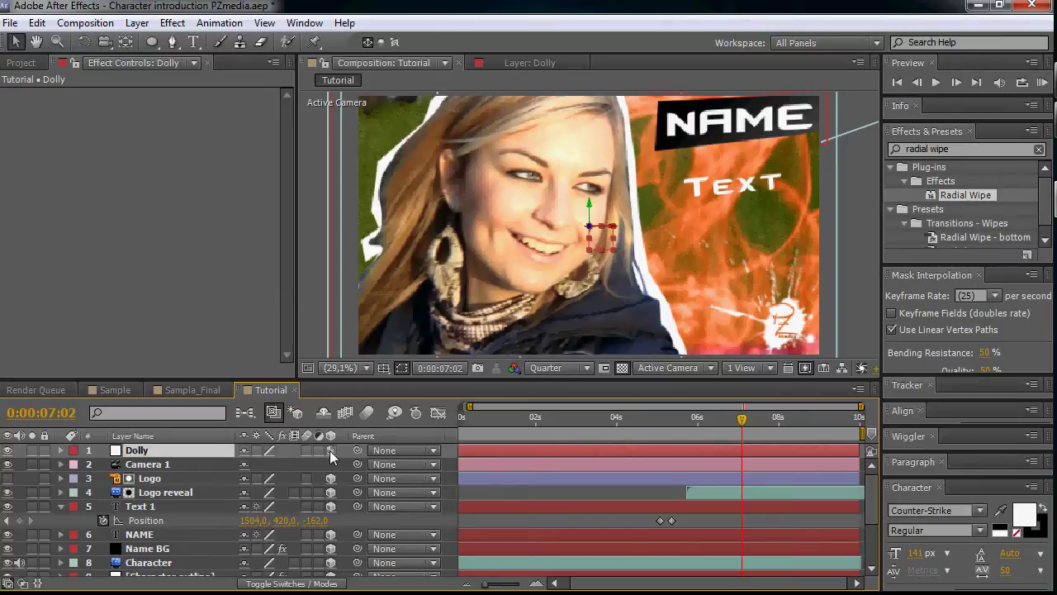
At about 0:00:04:13, move the outer edge of the Flame/Smoke layer's mask slightly inward toward the face.
left_click(638, 418)
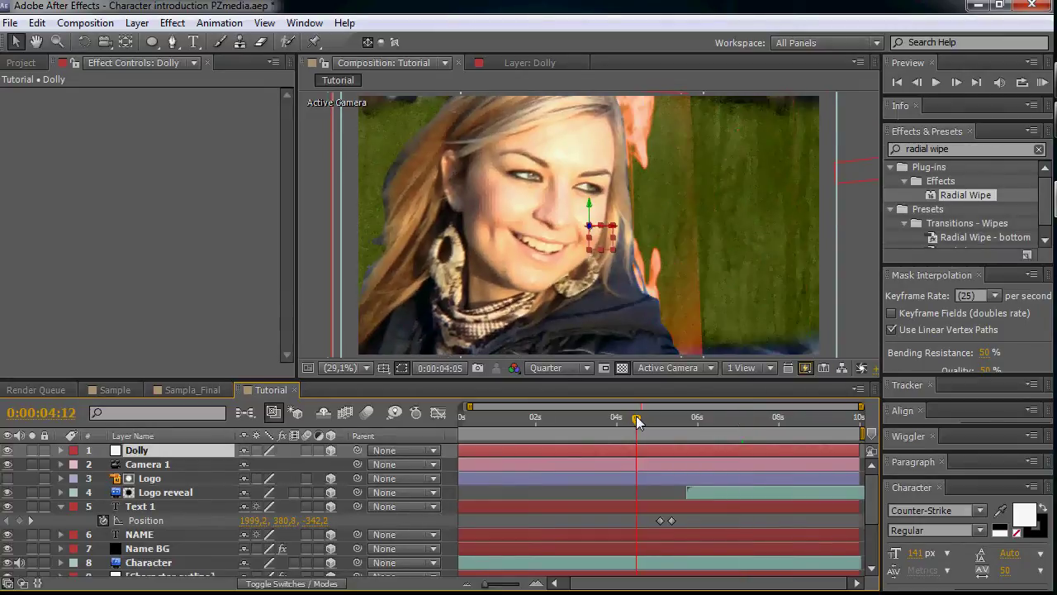
left_click(802, 220)
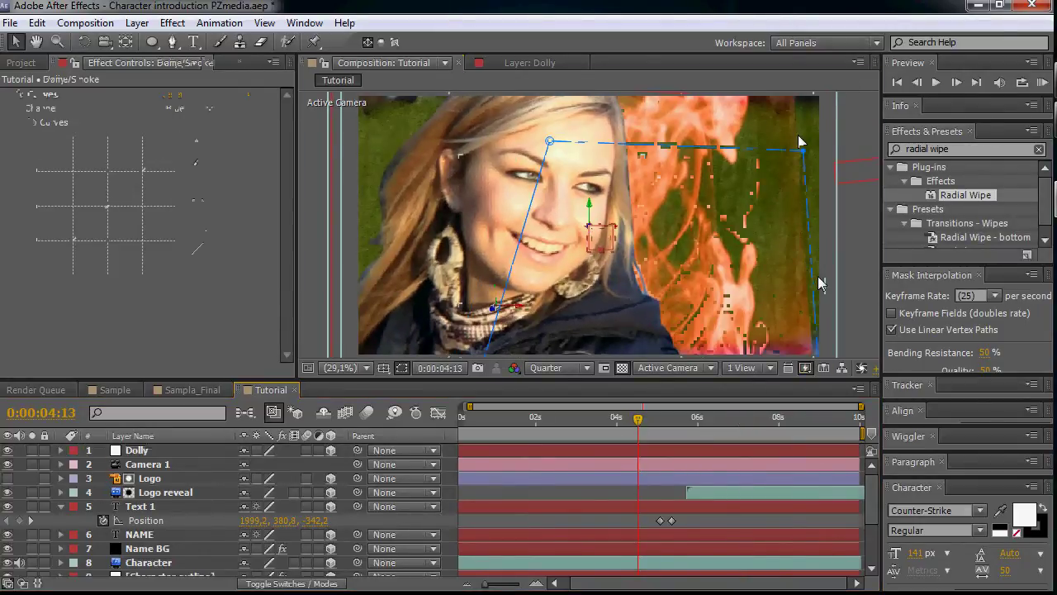
left_click_drag(815, 283, 786, 91)
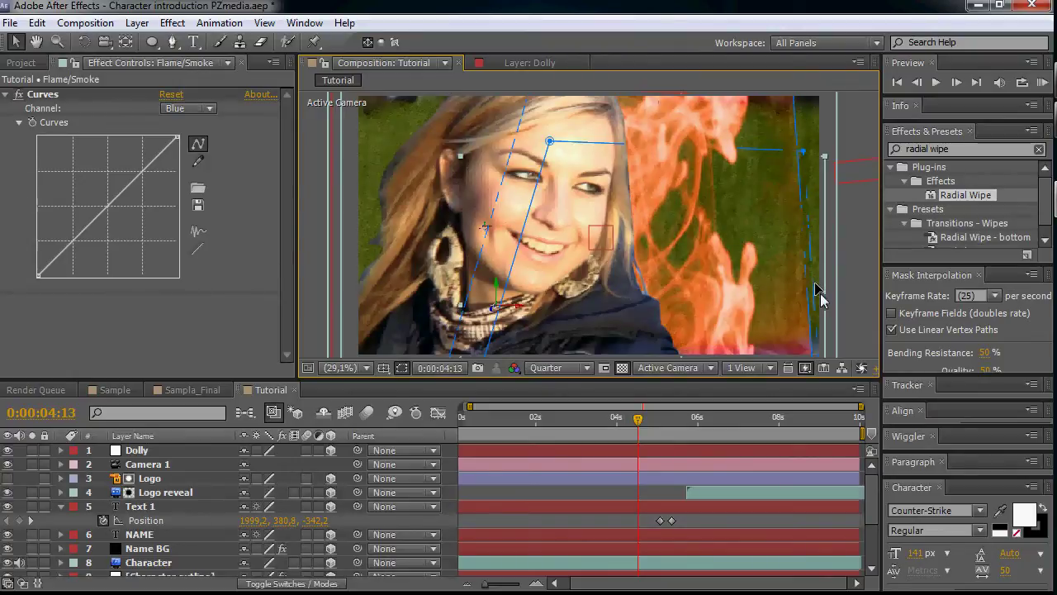
key("ctrl+z")
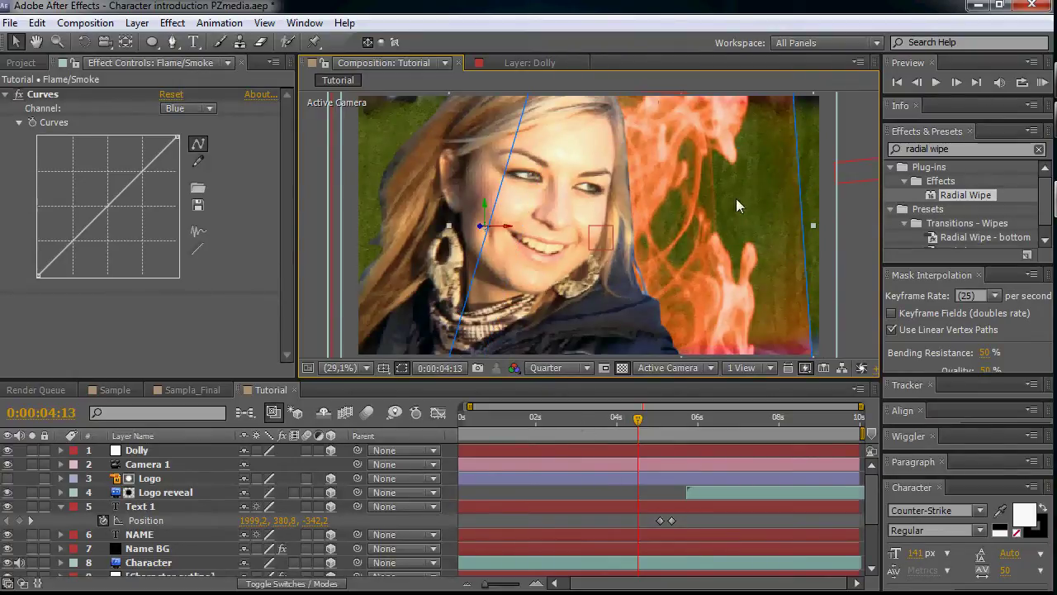
left_click_drag(800, 191, 778, 193)
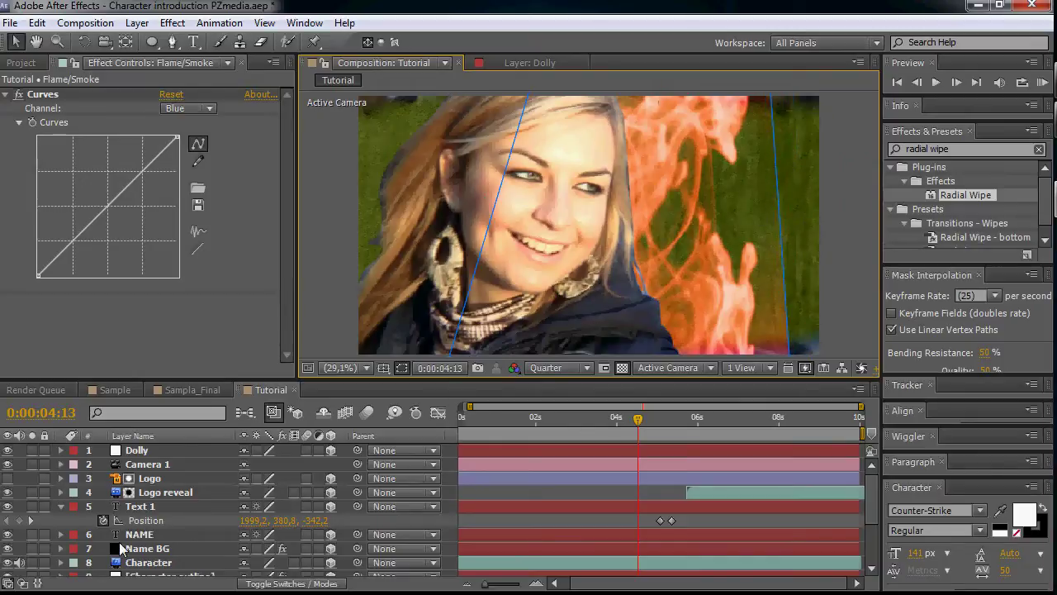
Set the Mask Feather of Mask 1 on the Flame/Smoke layer to 92 pixels and collapse the layer's properties.
scroll(149, 536, "down", 3)
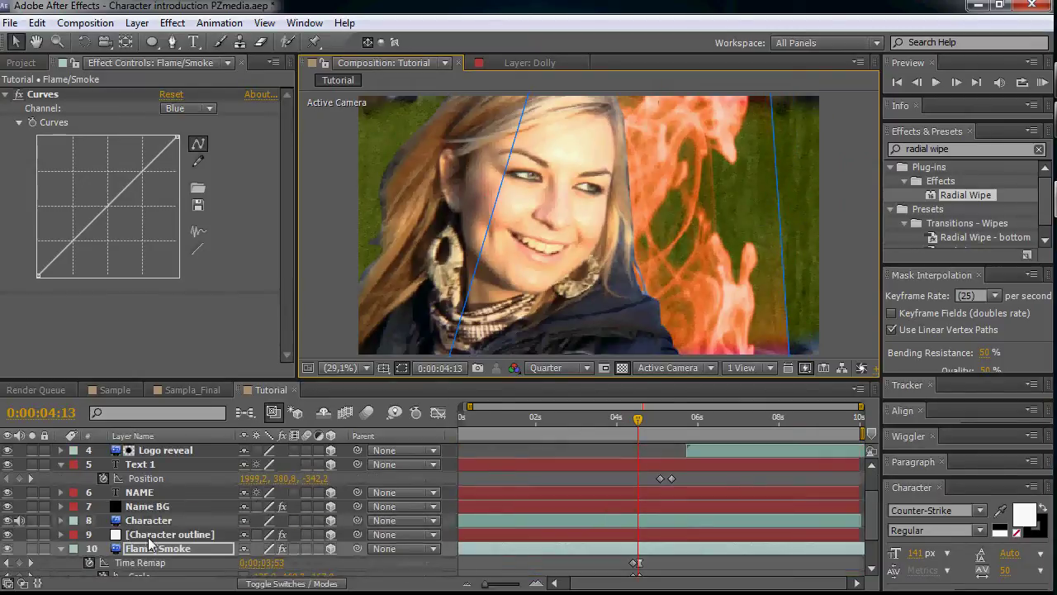
key("m")
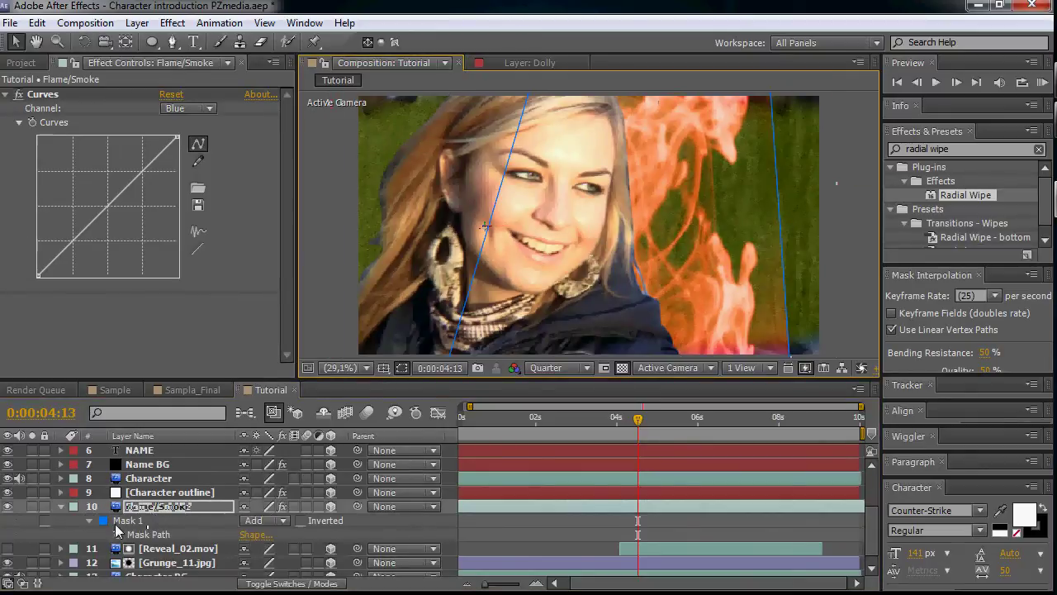
left_click(89, 520)
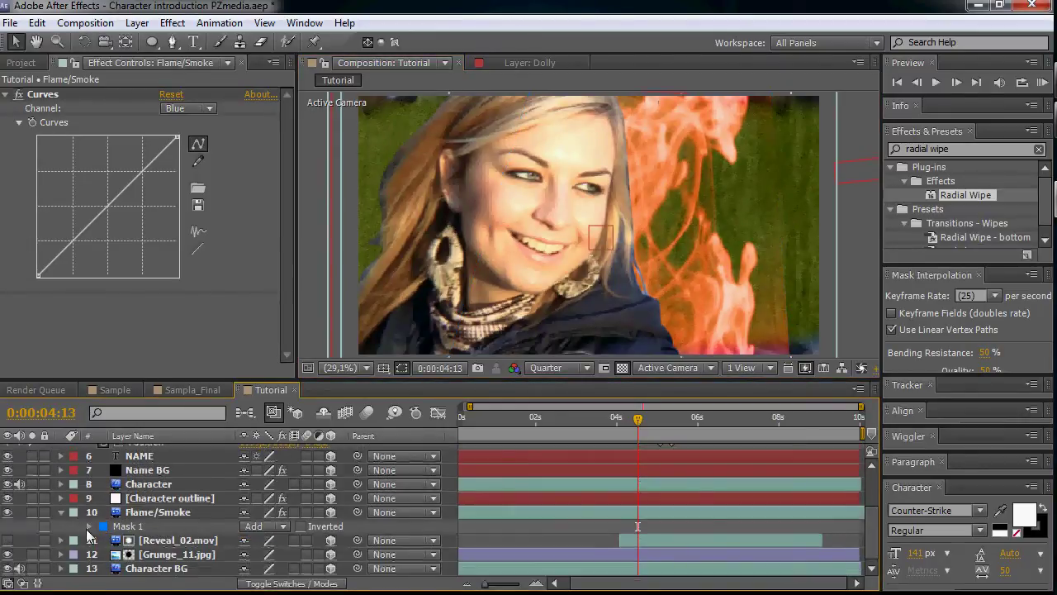
left_click(89, 526)
left_click(223, 540)
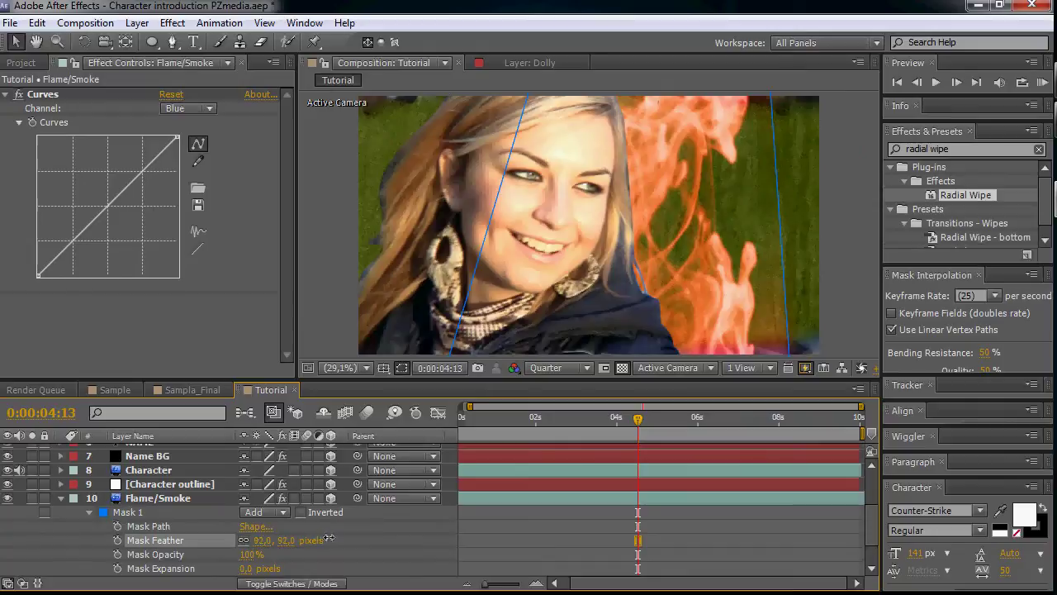
left_click(786, 114)
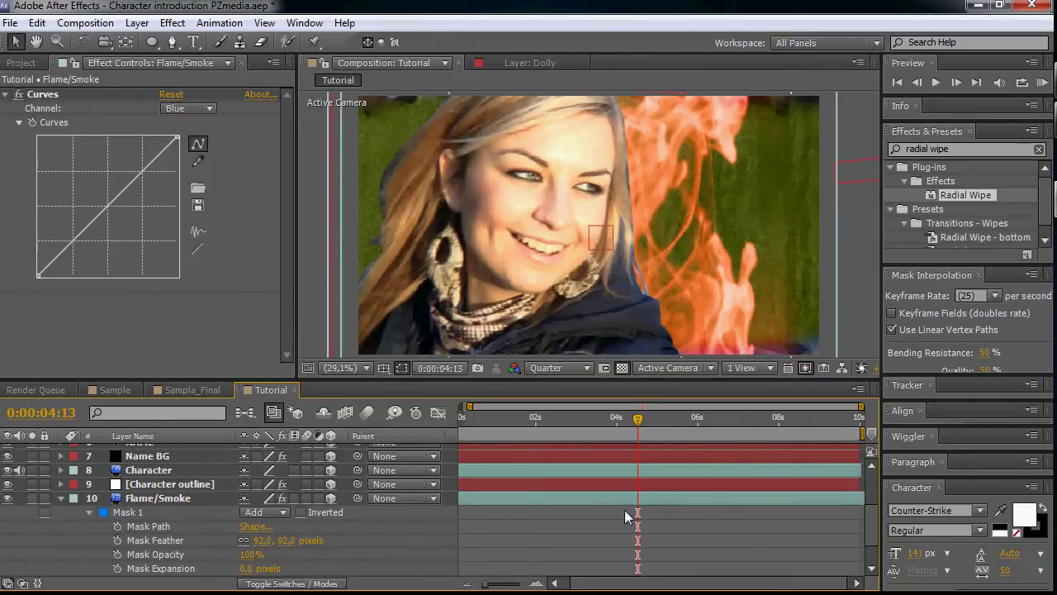
left_click(61, 499)
scroll(609, 487, "up", 2)
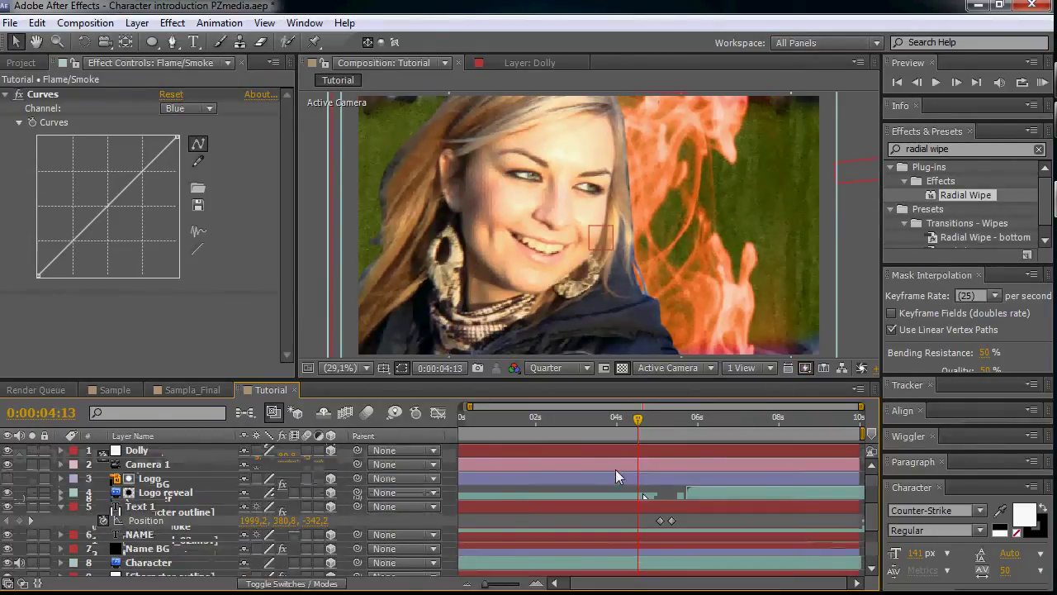
Add Position and X, Y and Z Rotation keyframes to the Dolly null at 0:00:04:06.
left_click(577, 452)
left_click_drag(637, 419, 628, 422)
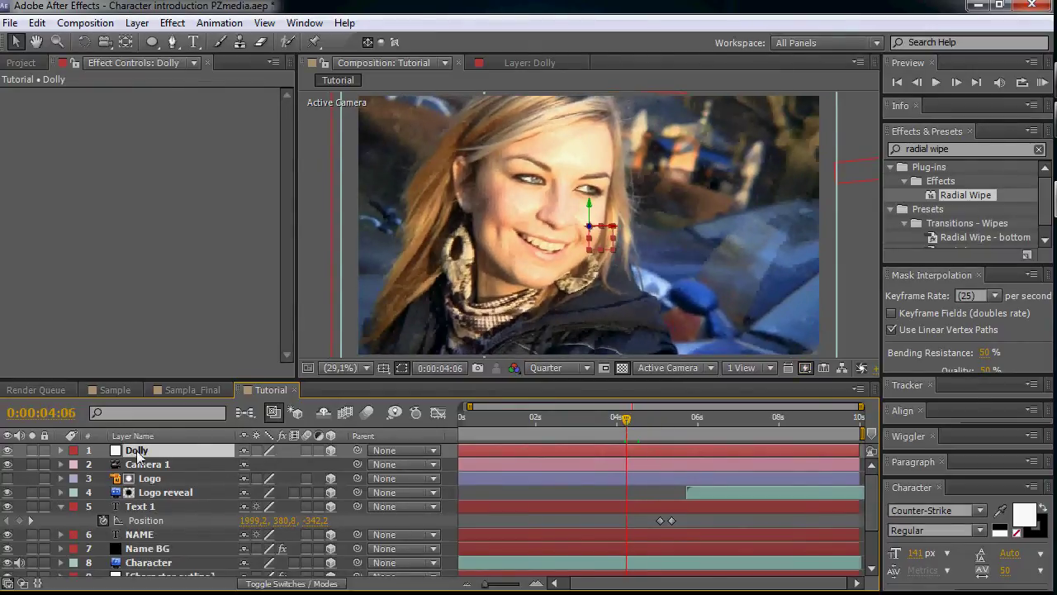
key("p")
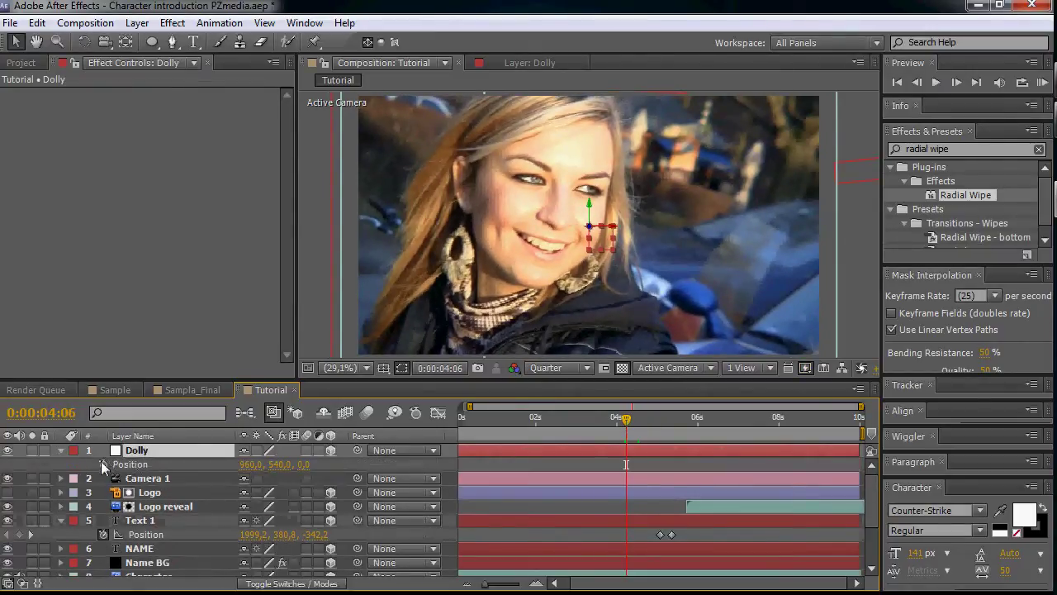
key("r")
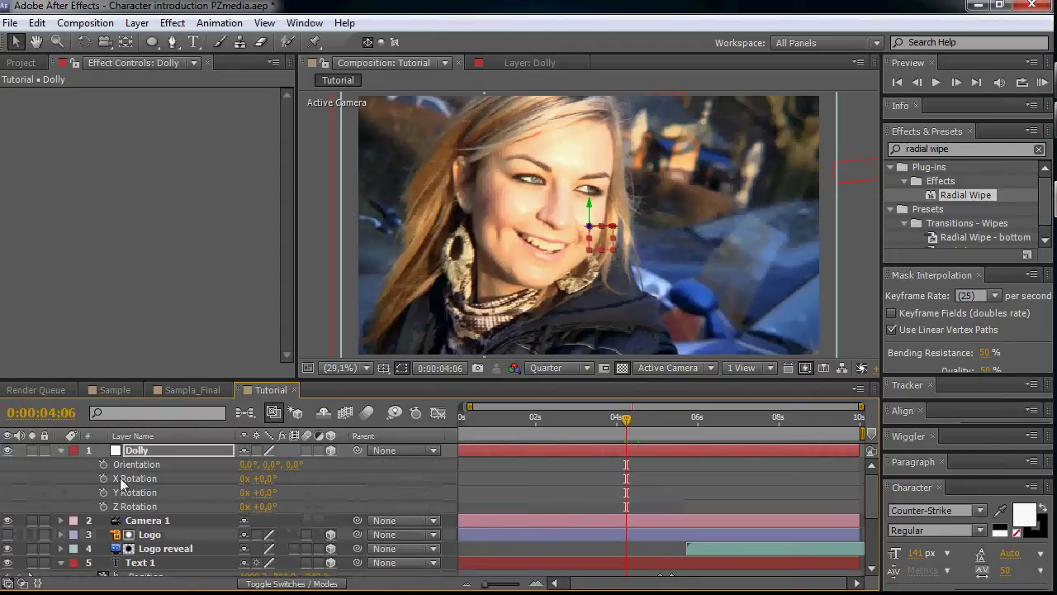
left_click_drag(104, 478, 102, 507)
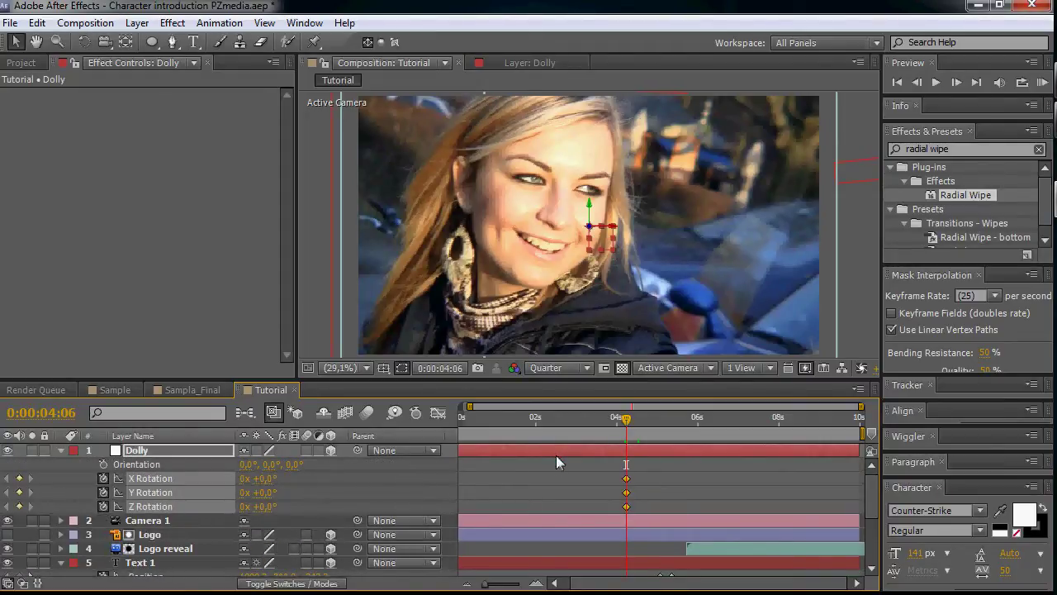
key("alt+shift+p")
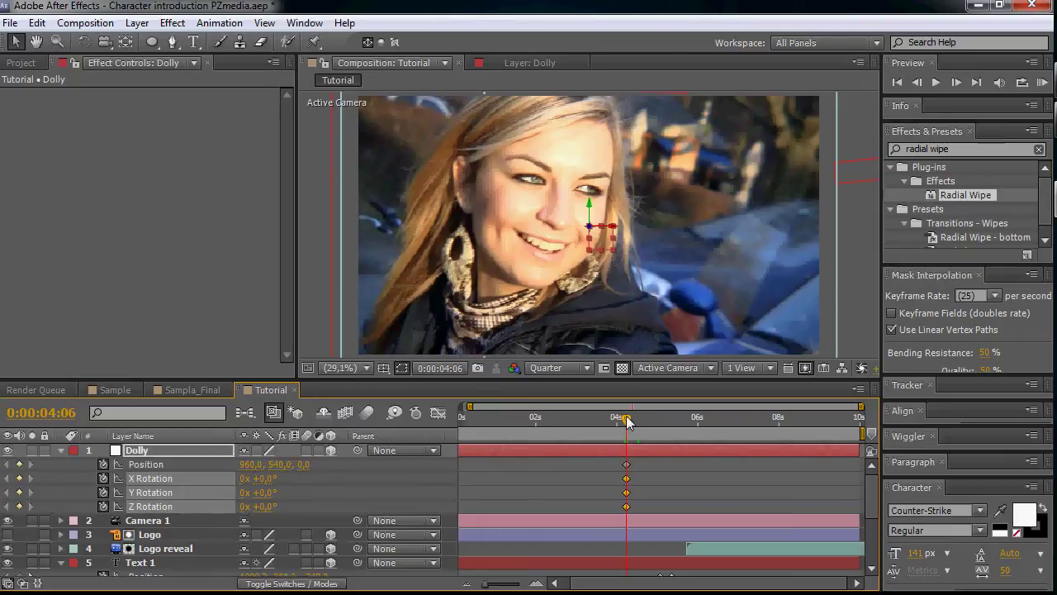
Extend the Reveal_02.mov layer to the end of the composition at 0:00:09:24.
left_click_drag(632, 586, 735, 586)
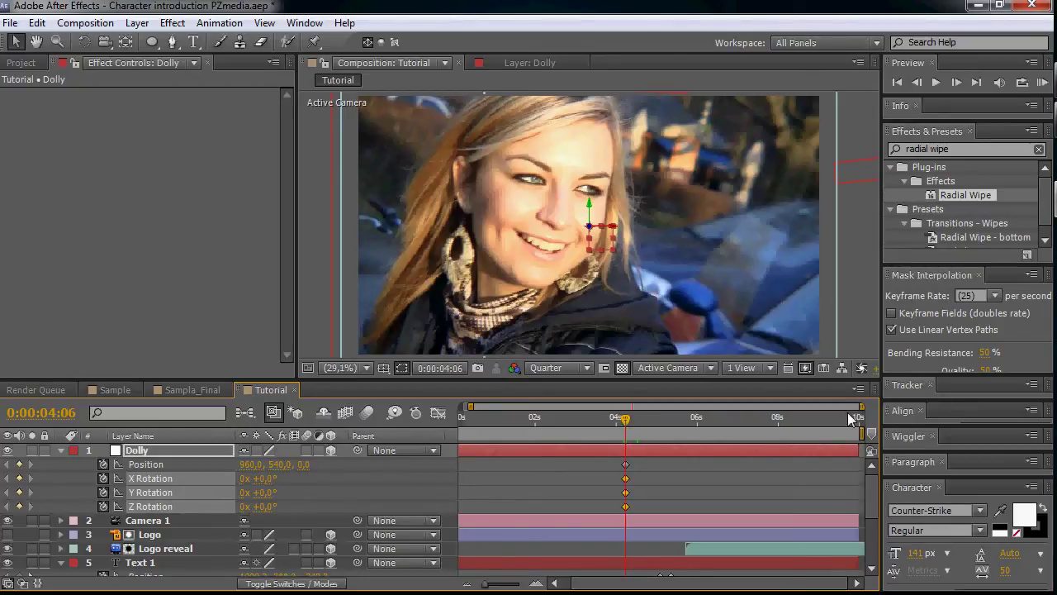
left_click_drag(851, 420, 860, 420)
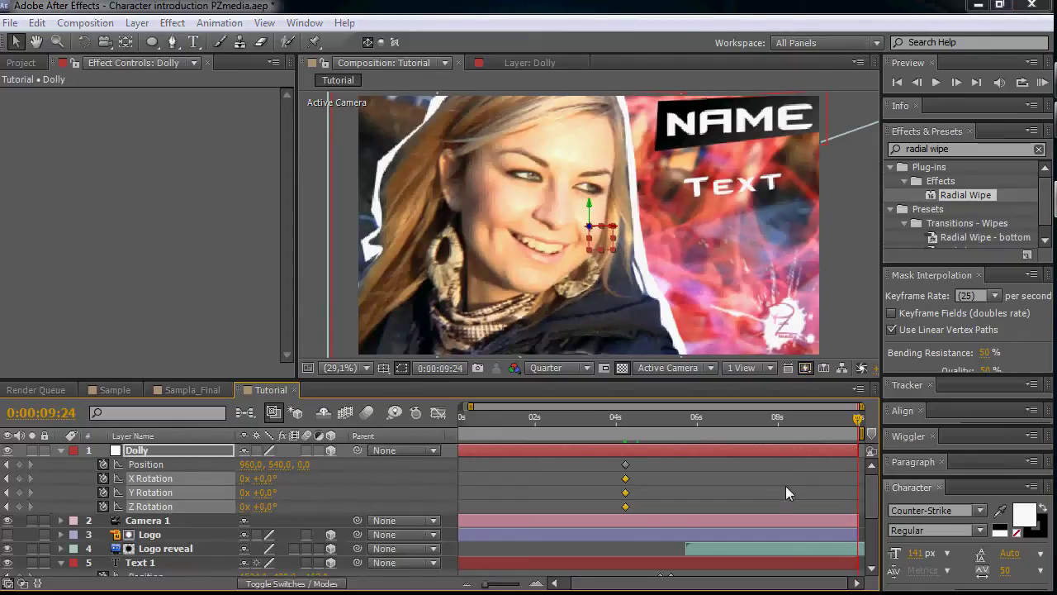
scroll(807, 495, "down", 5)
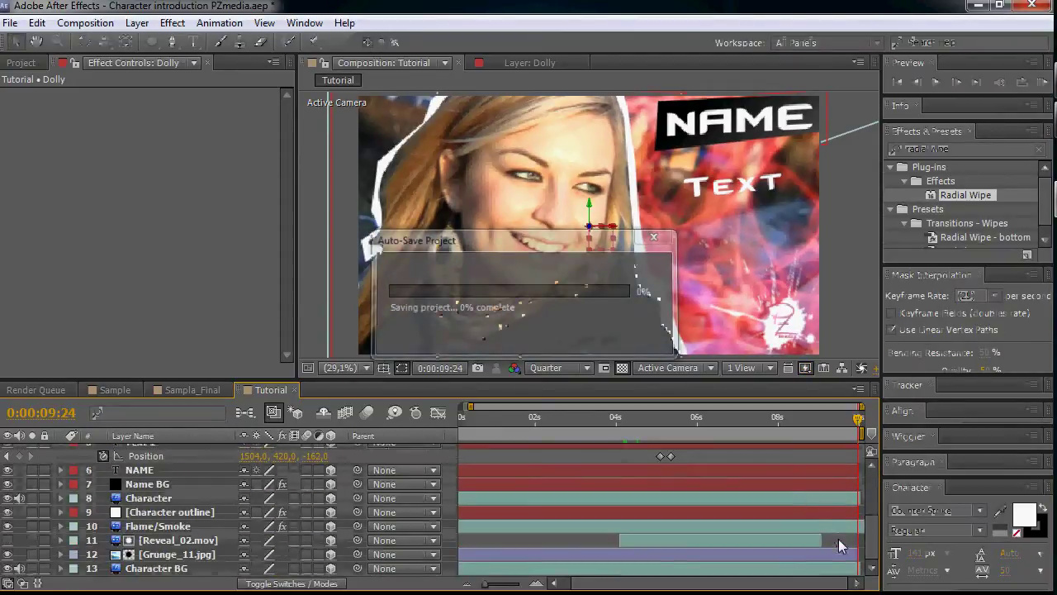
left_click(859, 554)
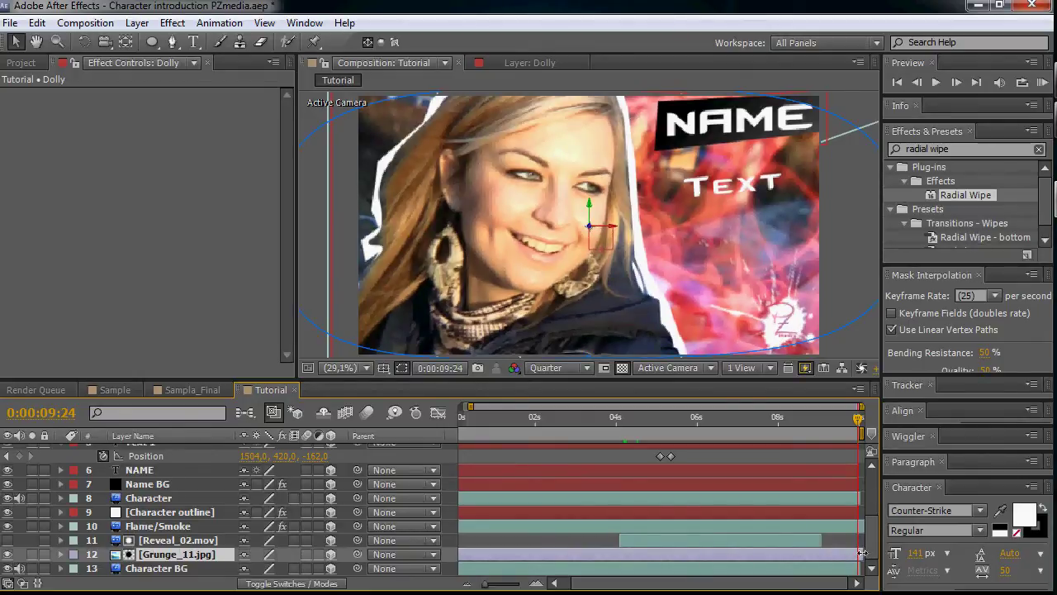
left_click(816, 539)
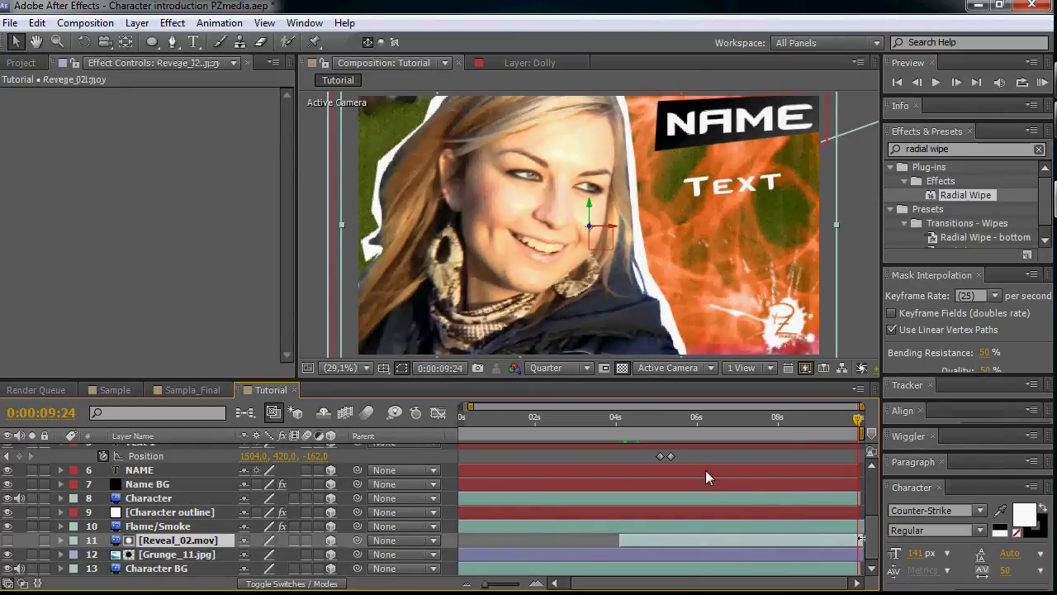
Parent the Camera 1 layer to the Dolly null.
scroll(760, 477, "up", 5)
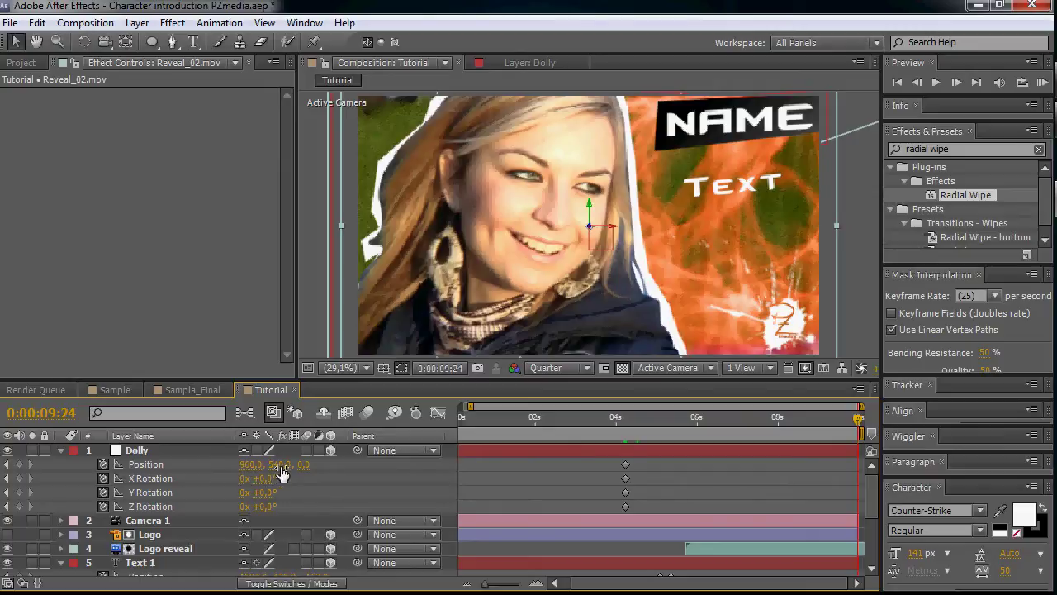
left_click_drag(262, 479, 270, 483)
key("ctrl+z")
left_click_drag(357, 520, 115, 450)
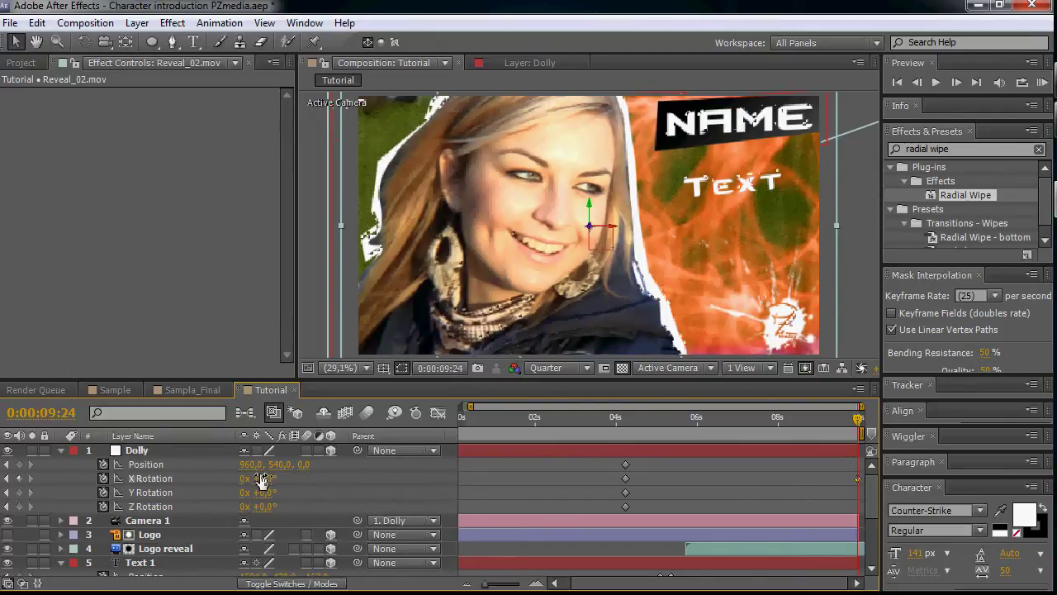
At 0:00:09:24, set Dolly's X Rotation to 5°, Y Rotation to -8°, Z Rotation to -2° and Position X to 1053, and fine-tune its Position Y.
left_click_drag(262, 479, 250, 506)
left_click(352, 118)
scroll(767, 486, "down", 3)
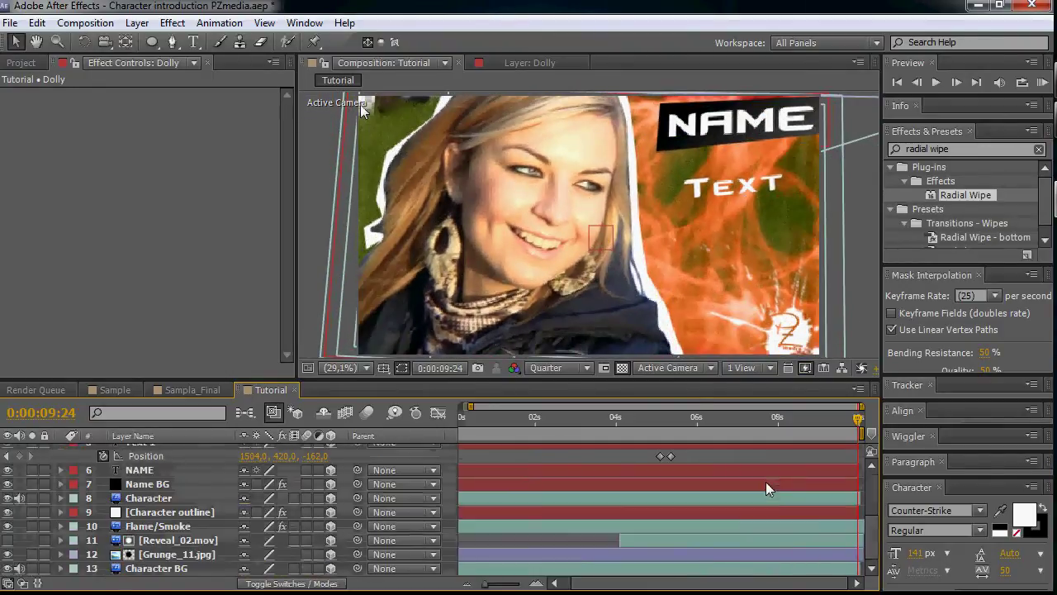
left_click(165, 556)
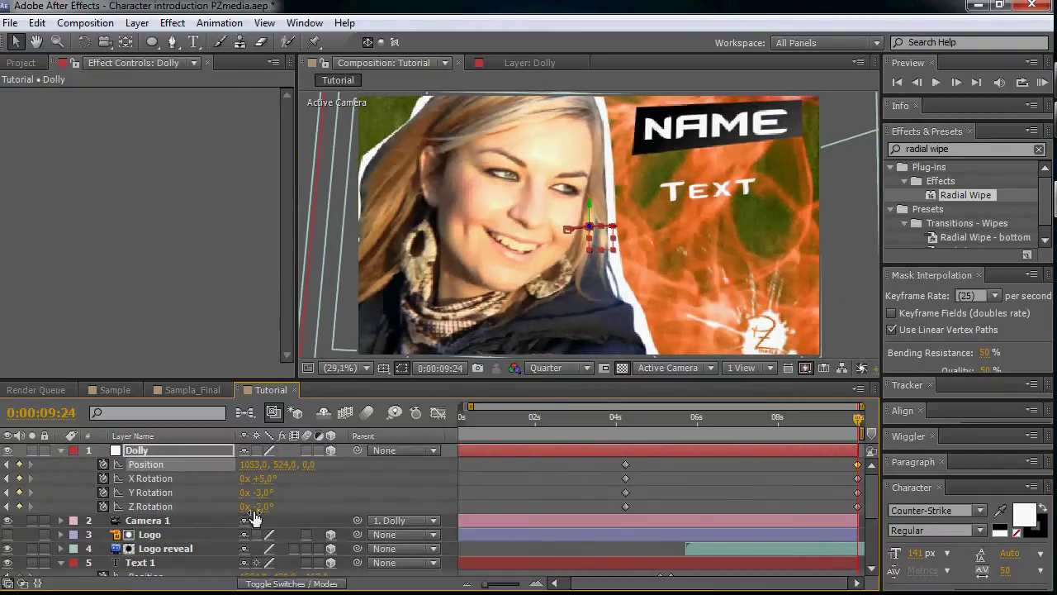
left_click_drag(261, 493, 233, 492)
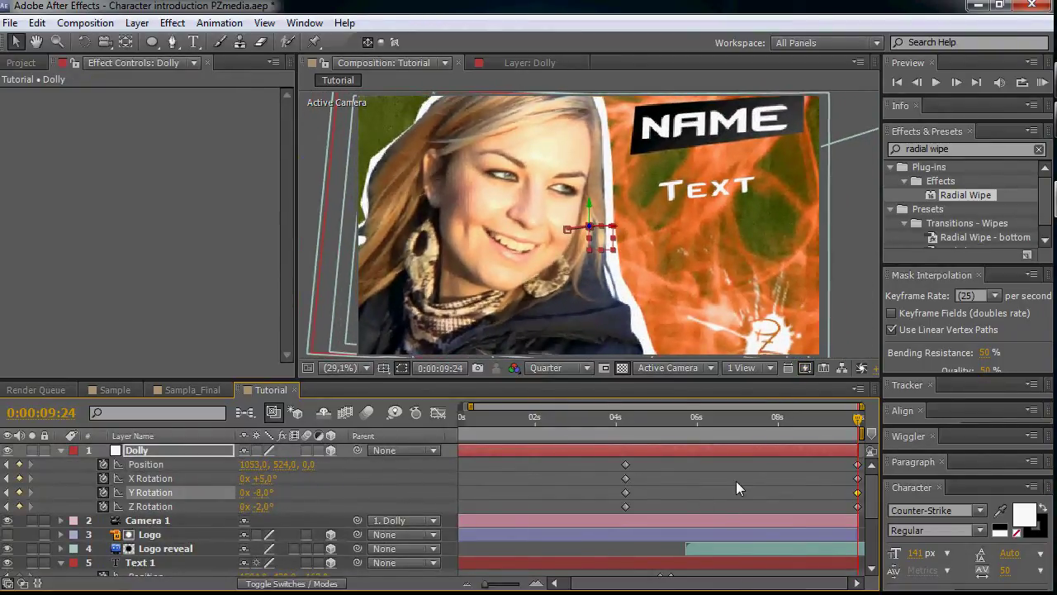
left_click_drag(280, 464, 283, 462)
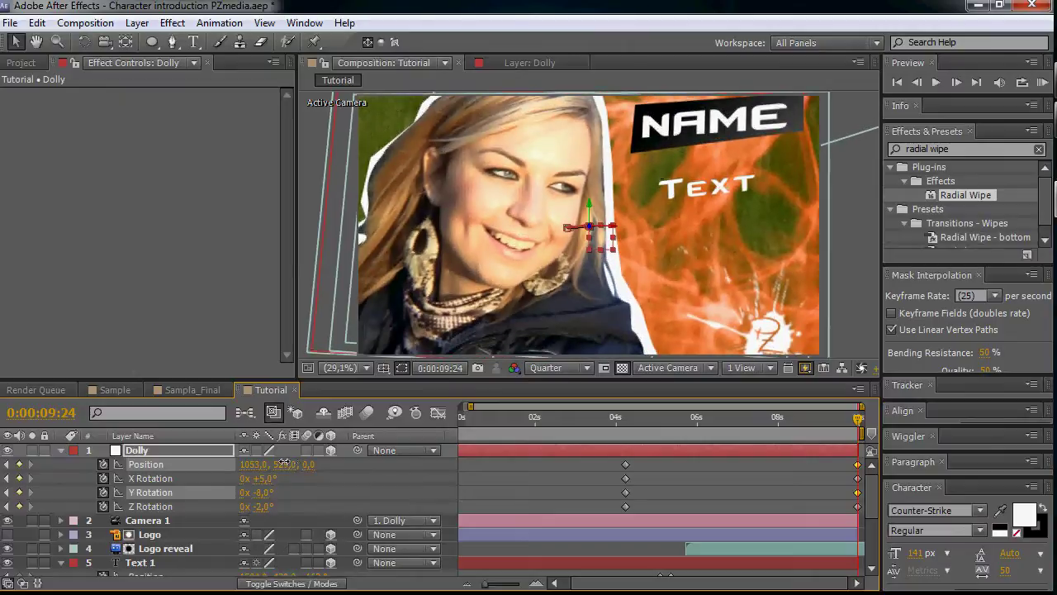
left_click(782, 494)
Start the work area just before 4 seconds, preview the camera move and collapse Dolly's properties.
left_click(340, 369)
left_click(355, 68)
left_click_drag(648, 417, 769, 421)
left_click(746, 410)
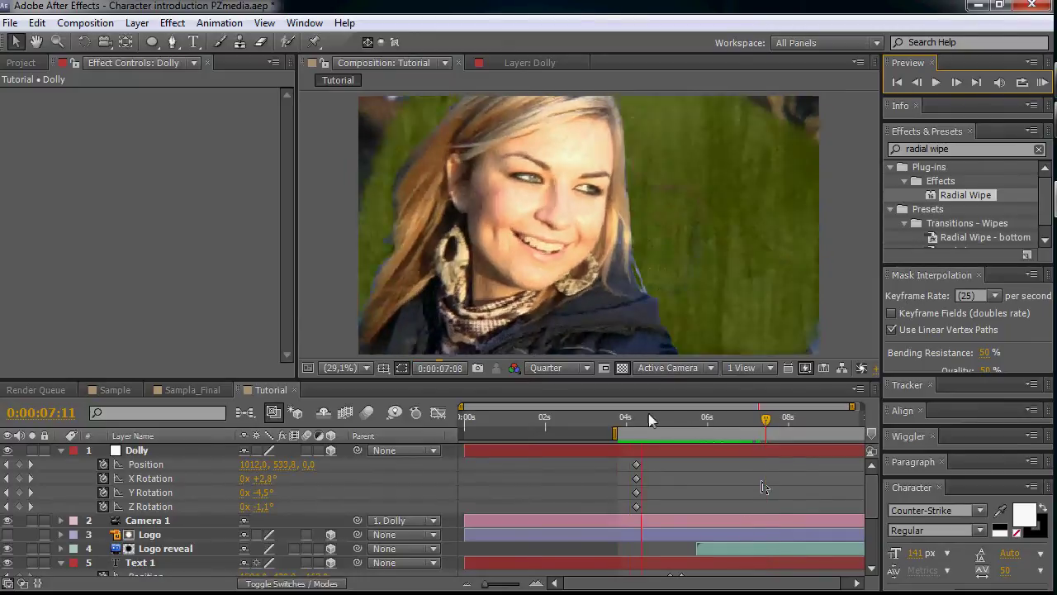
left_click_drag(664, 422, 639, 380)
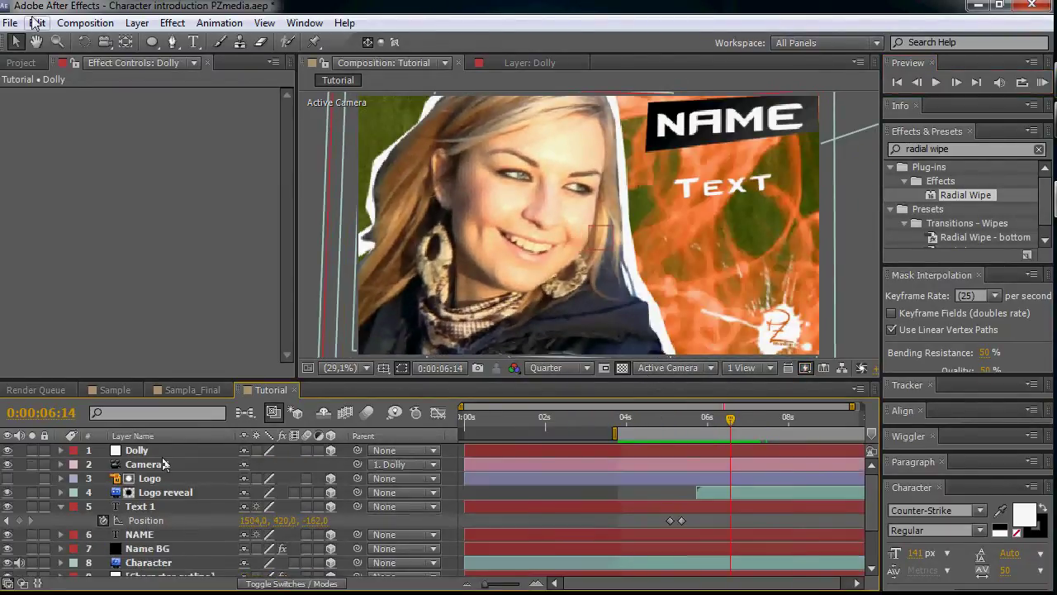
left_click_drag(737, 429, 842, 418)
Create a new composition that contains the Tutorial composition as its only layer.
left_click(137, 22)
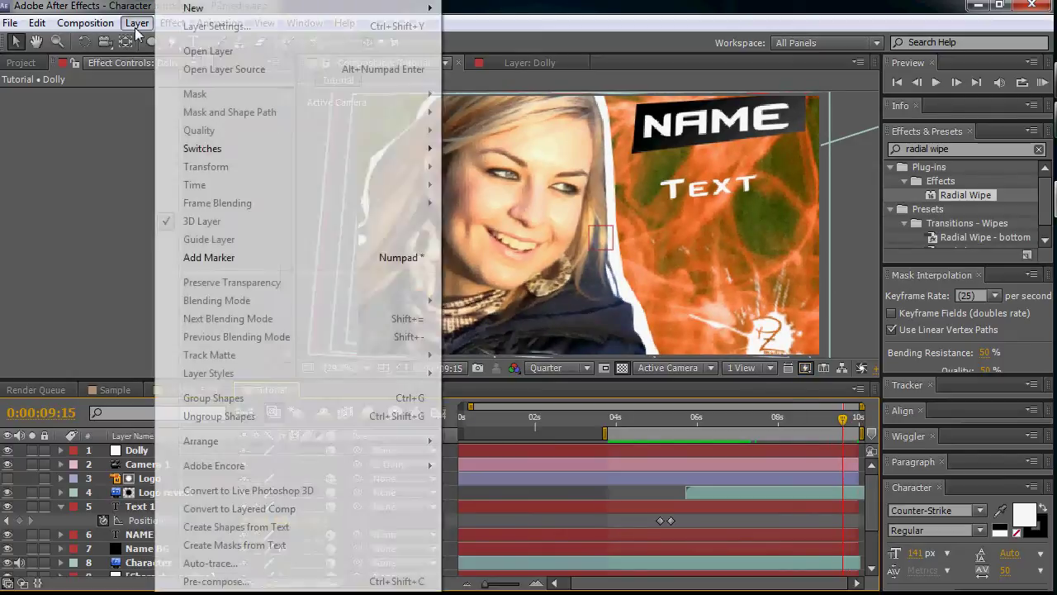
left_click(91, 132)
left_click(11, 66)
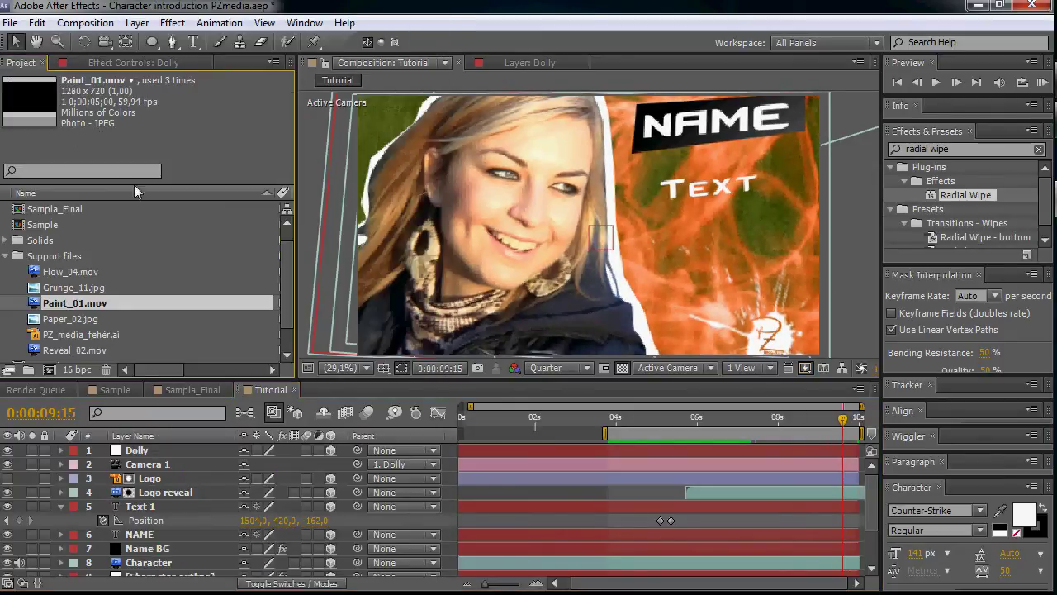
left_click(178, 258)
scroll(95, 227, "up", 1)
scroll(54, 279, "down", 3)
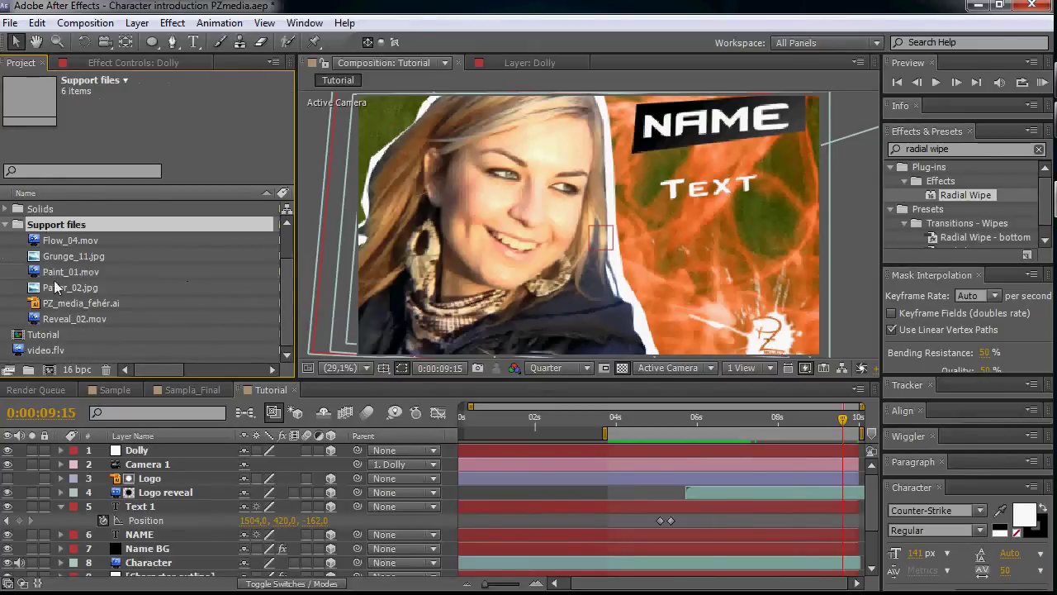
left_click_drag(50, 335, 48, 372)
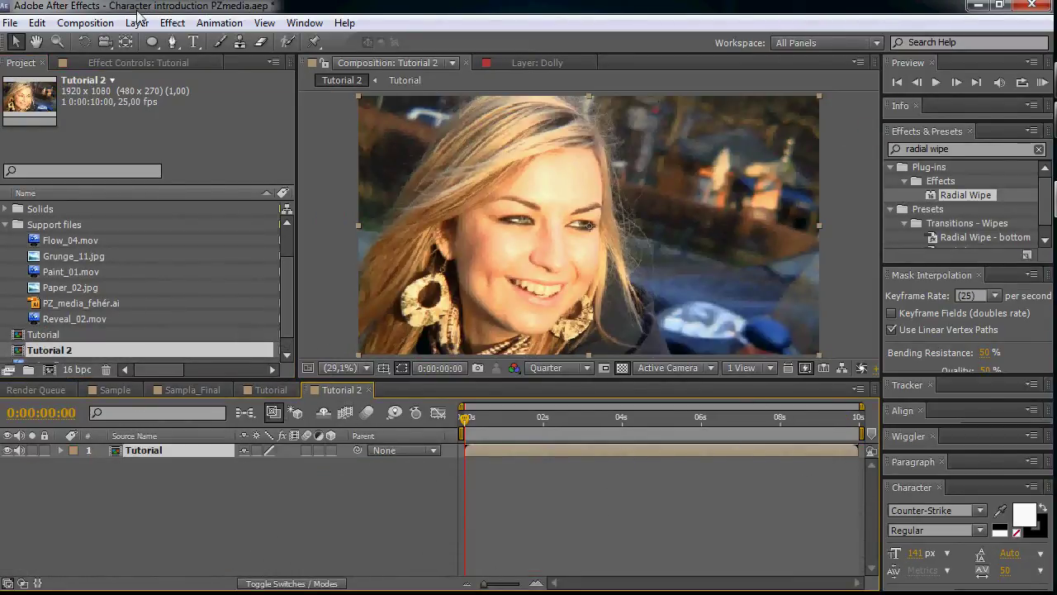
Set the duration of the Tutorial 2 composition to 15 seconds.
left_click(91, 23)
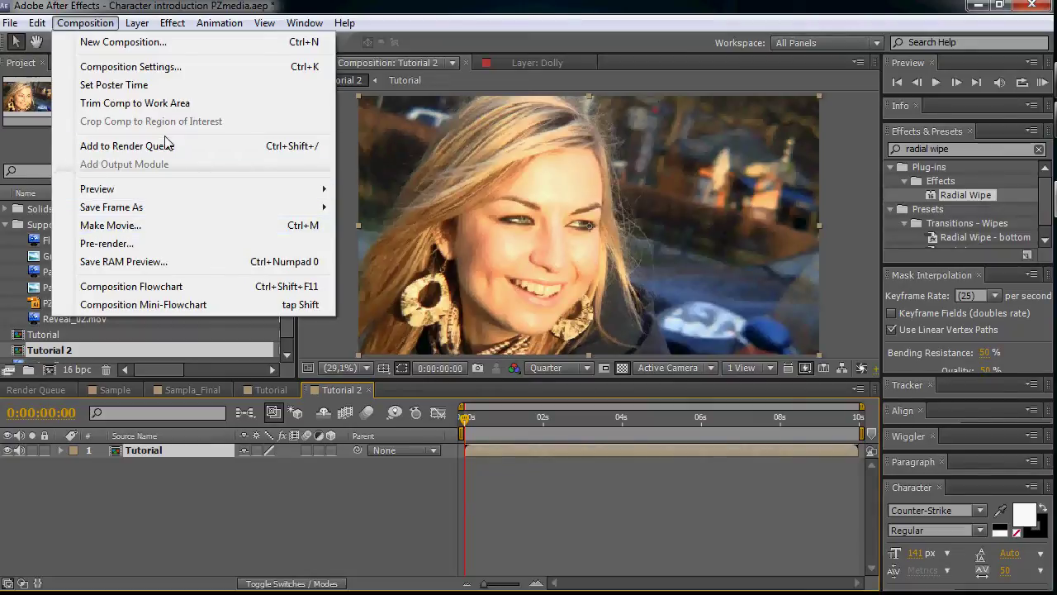
left_click(142, 66)
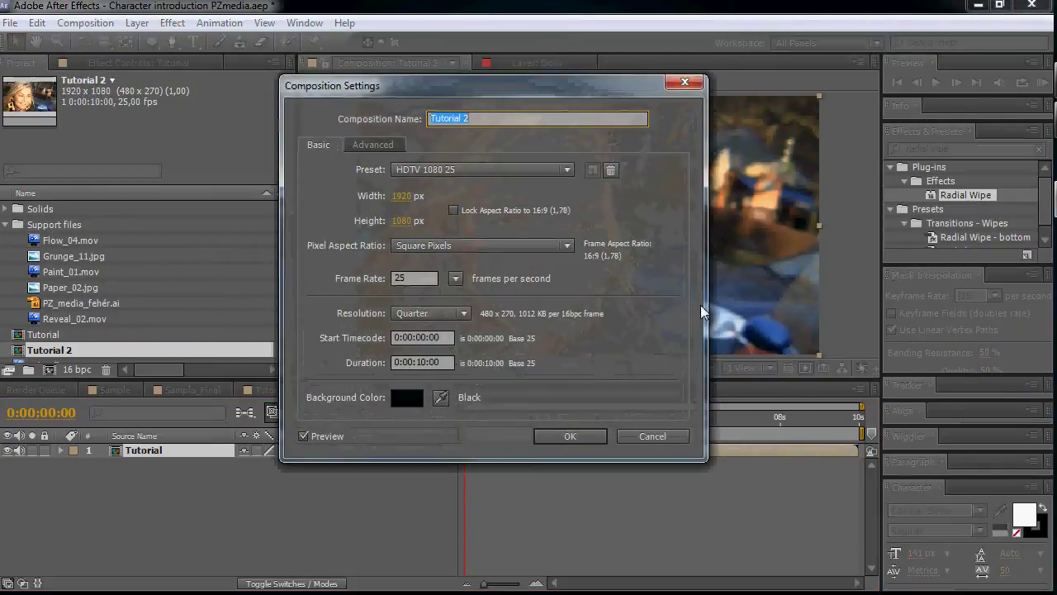
left_click(419, 361)
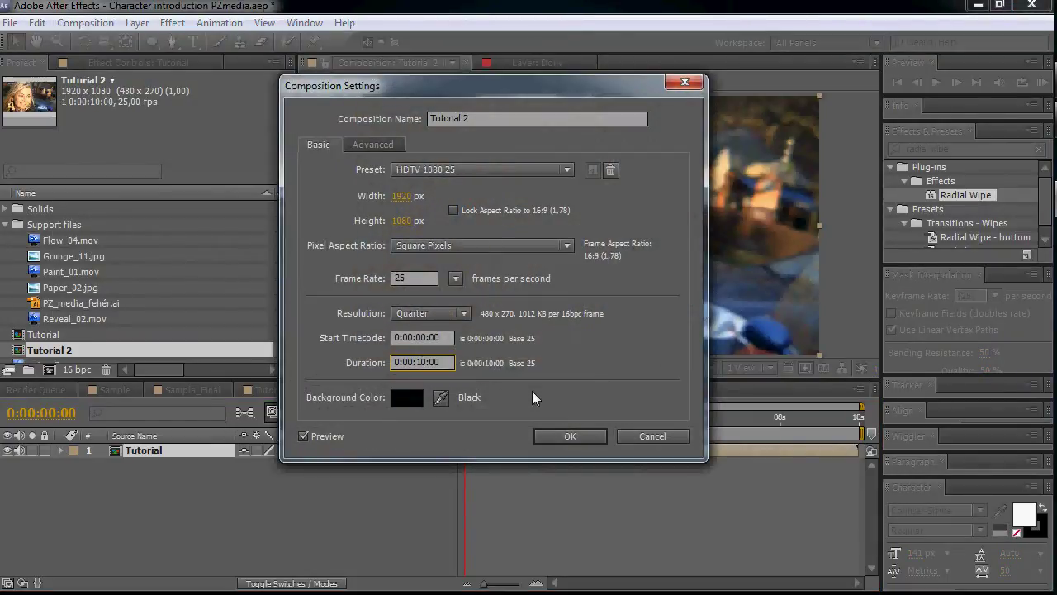
key("BackSpace")
type("5")
key("Return")
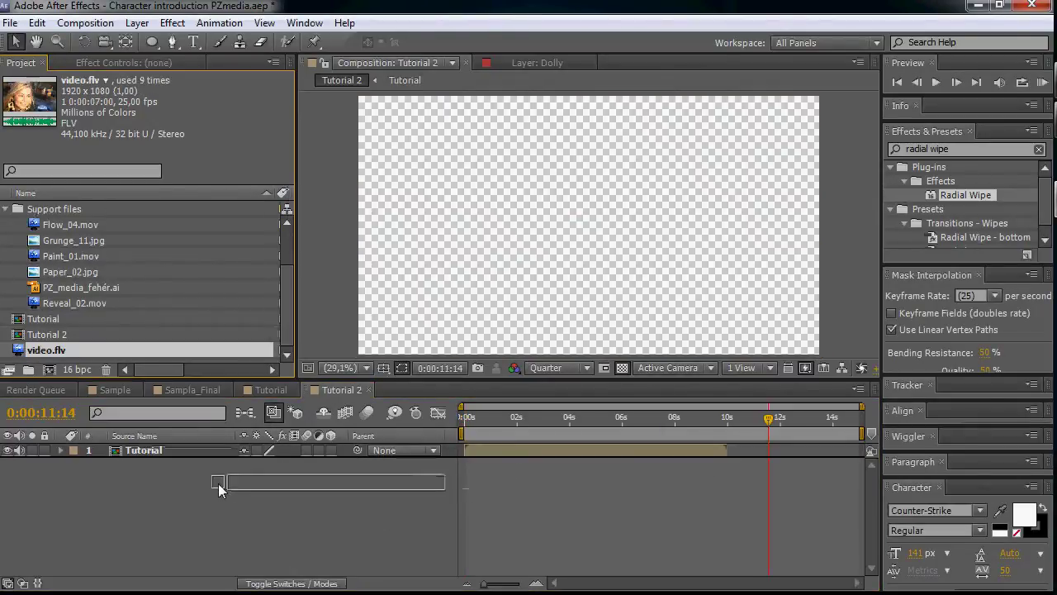
Add video.flv beneath the Tutorial layer and trim its start to 0:00:04:06.
left_click_drag(218, 483, 214, 467)
left_click(592, 416)
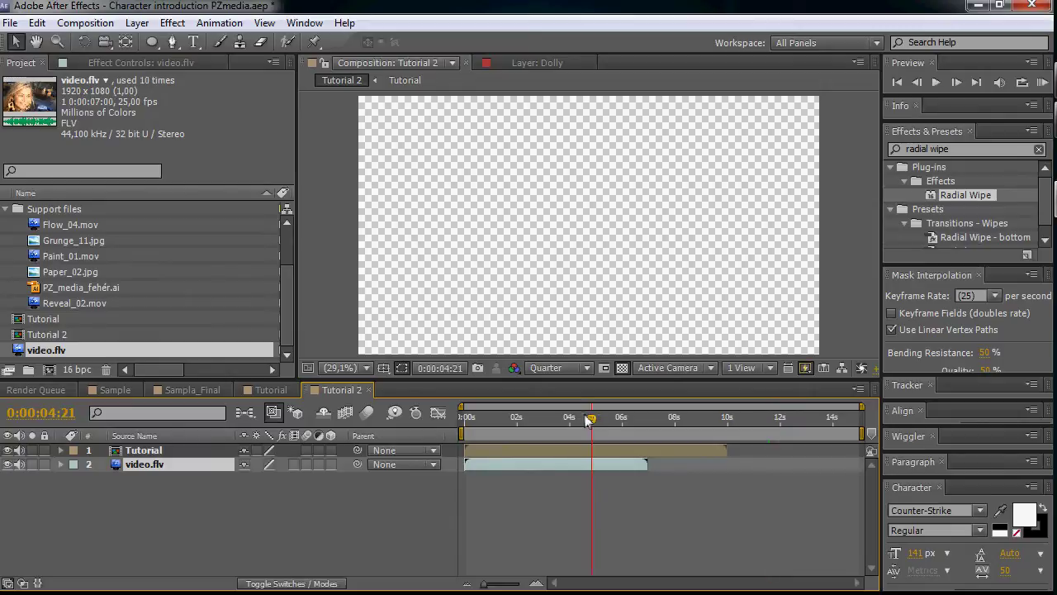
left_click_drag(591, 419, 576, 422)
key("alt+bracketleft")
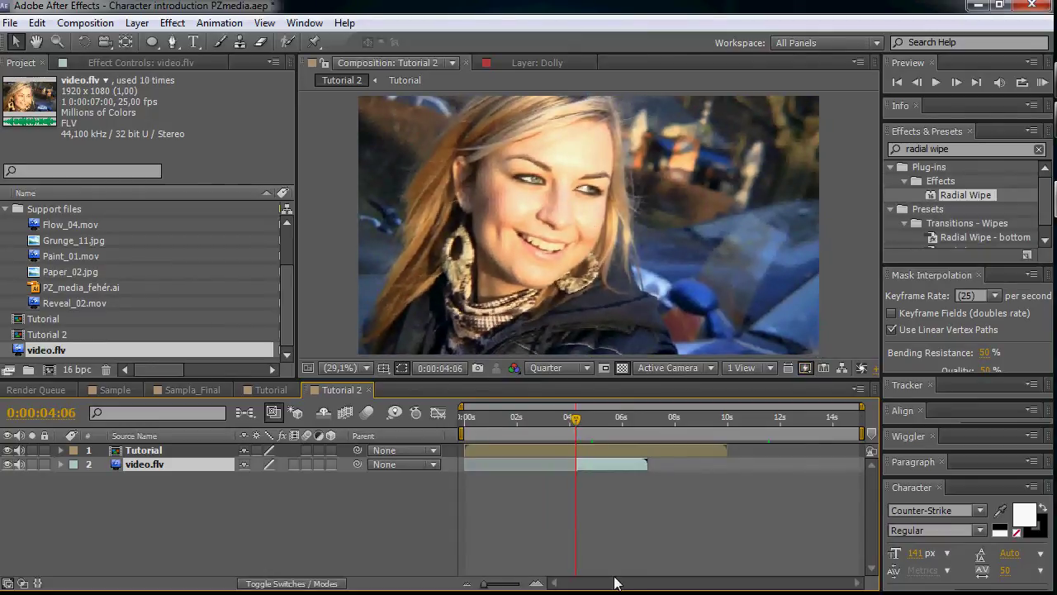
Move the trimmed video.flv layer so it starts where Tutorial ends, and check the cut at 0:00:10:00.
scroll(598, 496, "up", 5)
scroll(503, 490, "down", 2)
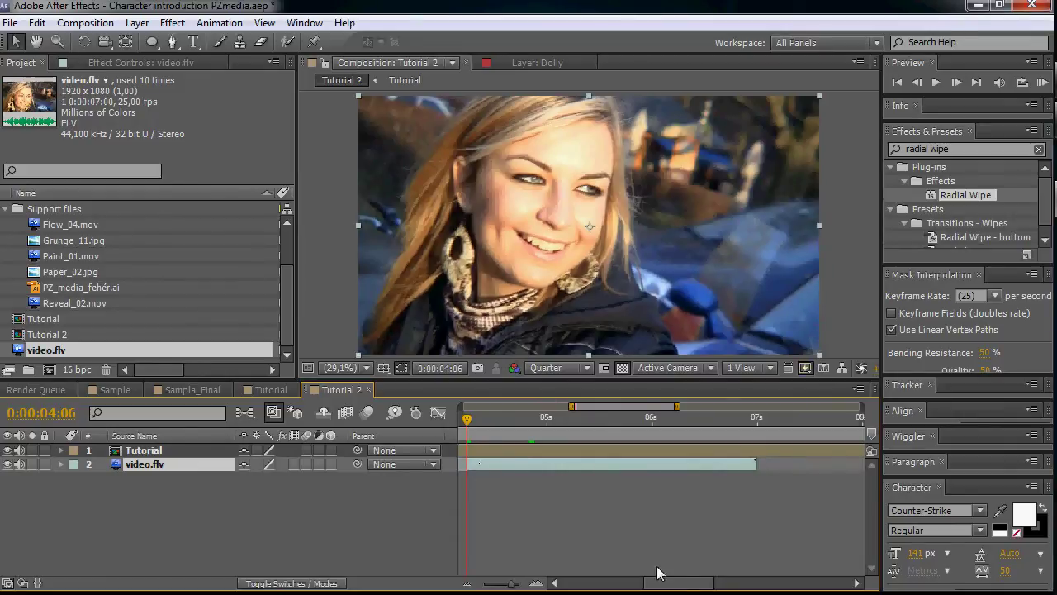
scroll(585, 482, "down", 3)
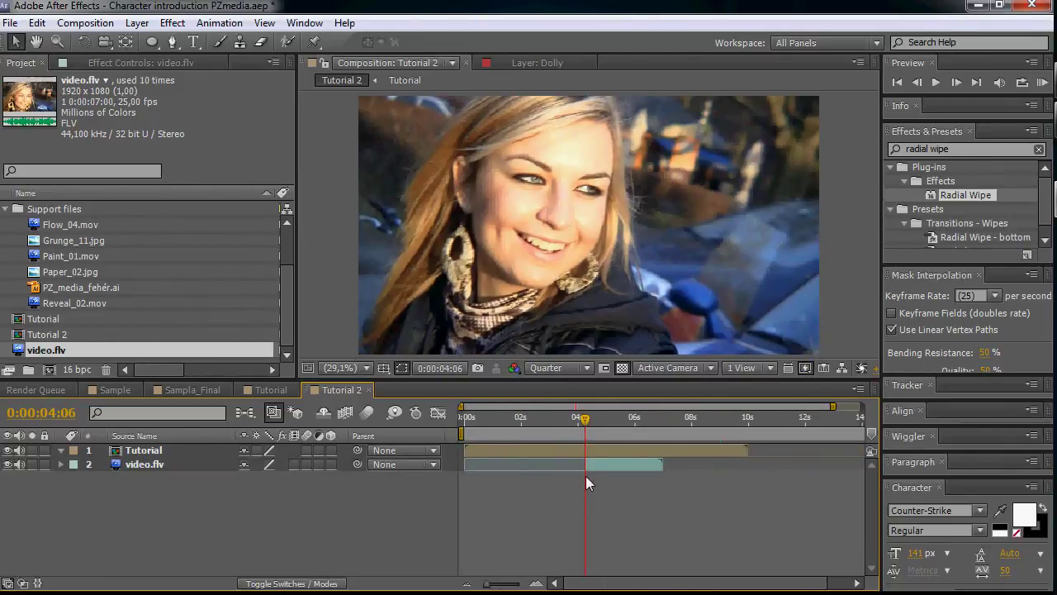
left_click(608, 466)
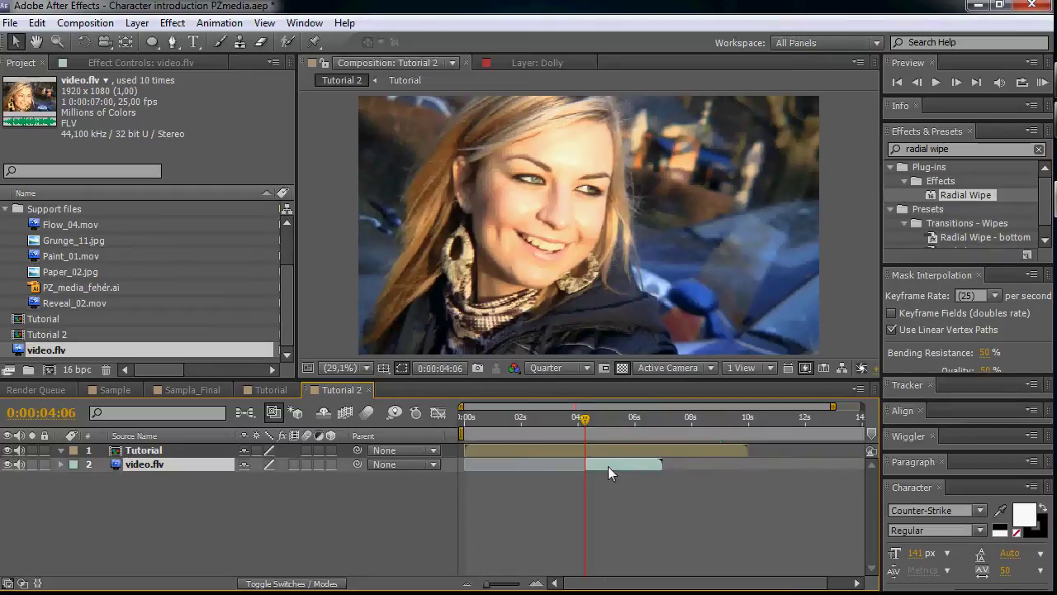
left_click_drag(608, 466, 762, 471)
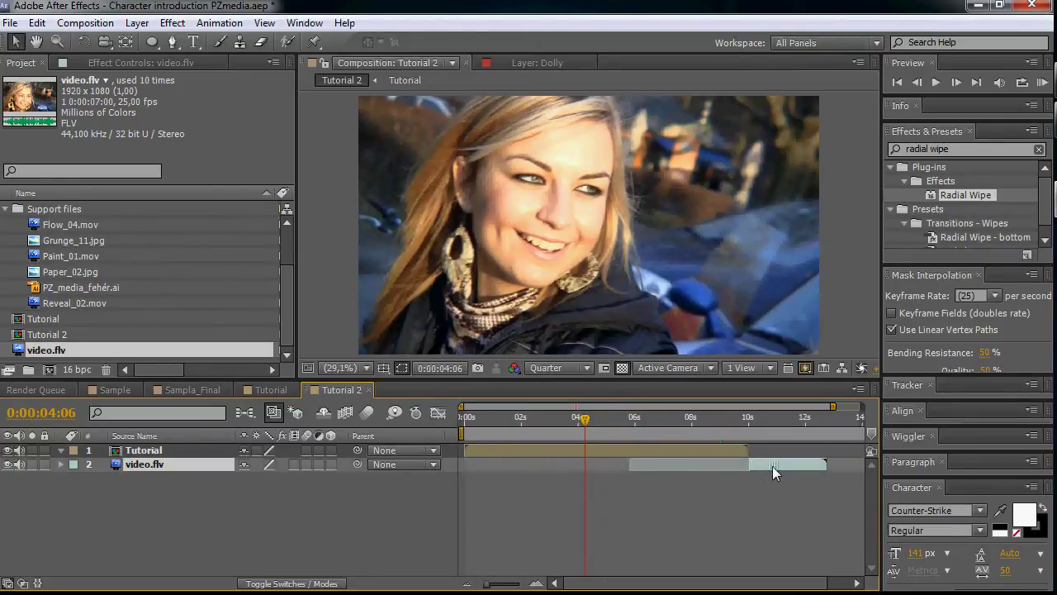
left_click(748, 419)
left_click_drag(748, 418, 750, 419)
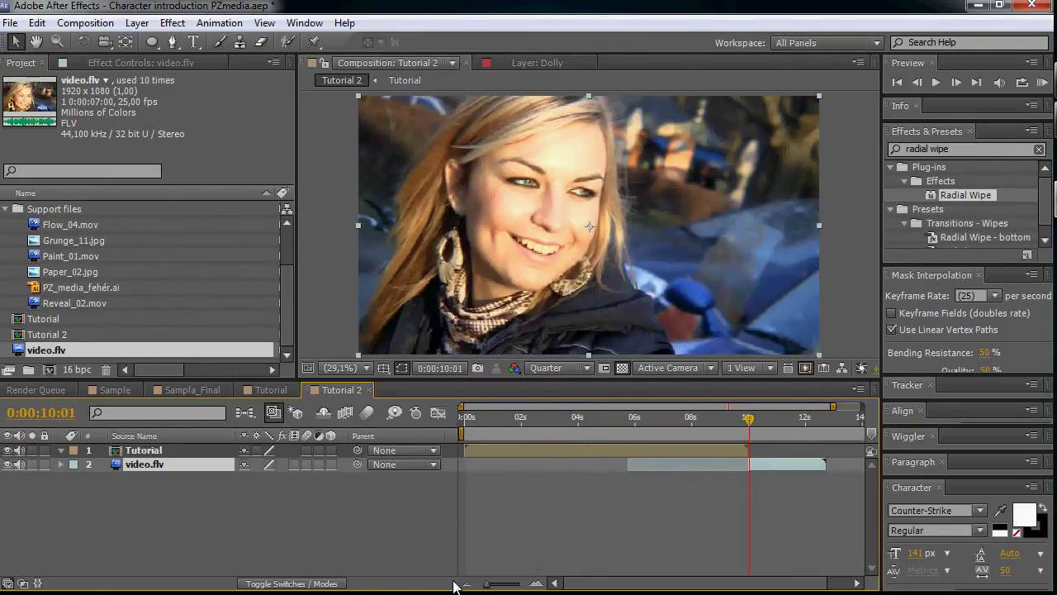
scroll(763, 458, "up", 3)
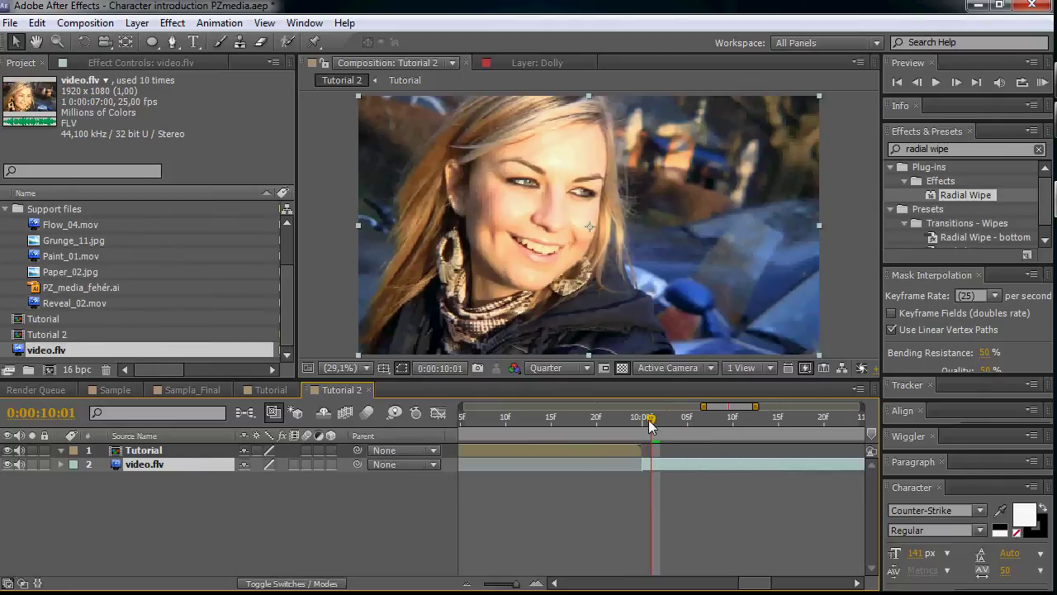
mouse_move(650, 423)
left_mouse_down()
mouse_move(615, 420)
mouse_move(645, 419)
left_mouse_up()
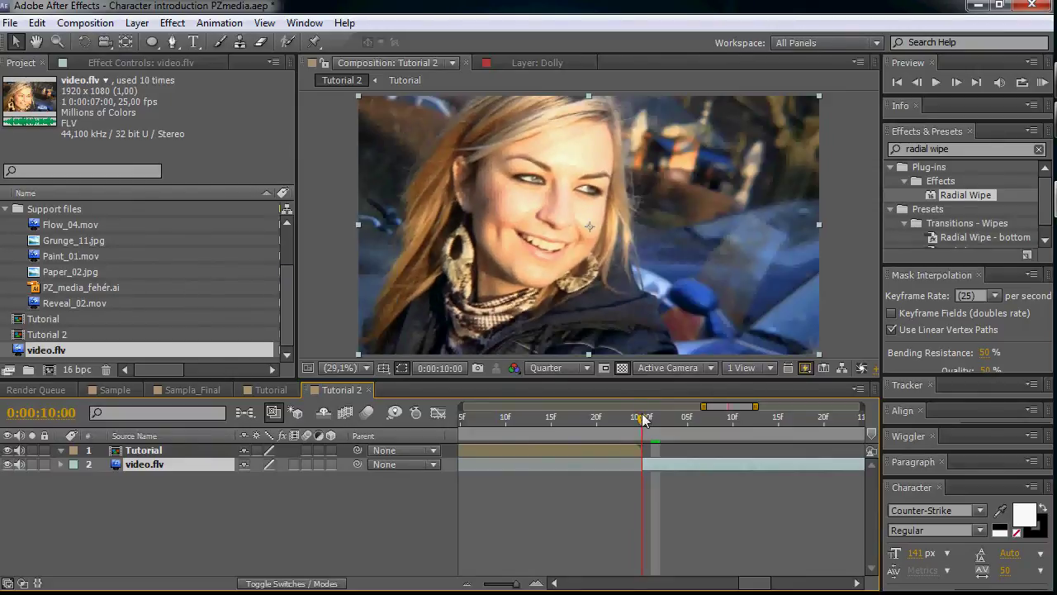
Enable time remapping on the Tutorial layer and add a Time Remap keyframe at 0:00:09:00.
left_click(596, 449)
right_click(595, 448)
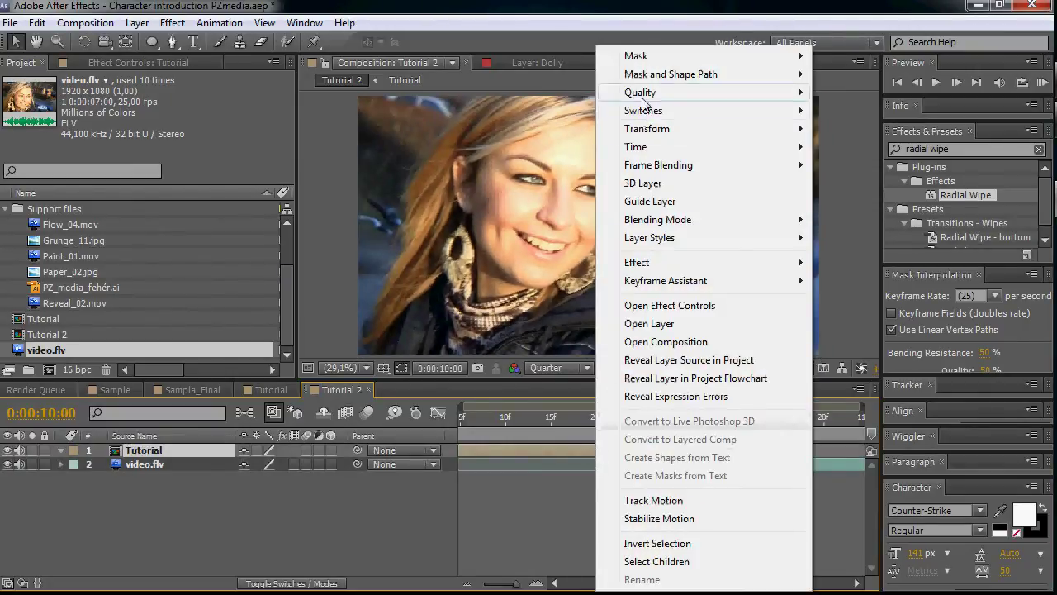
mouse_move(768, 146)
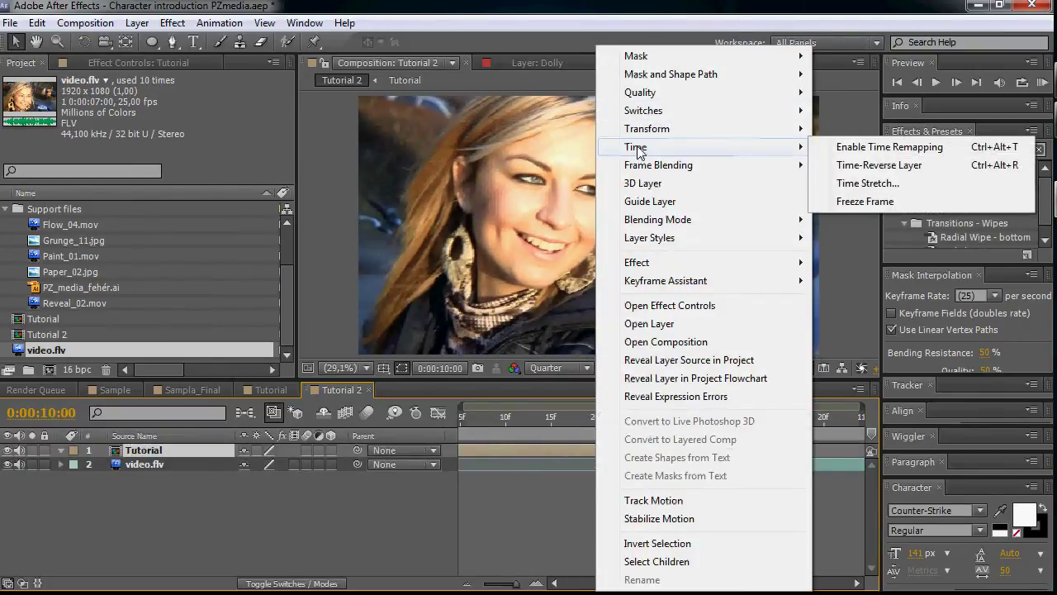
left_click(840, 148)
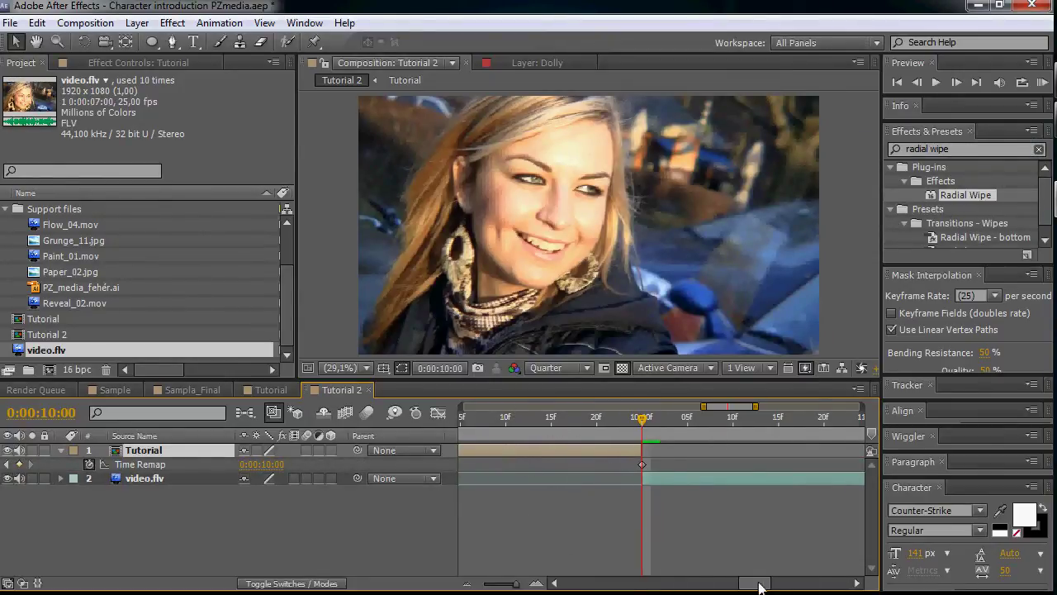
left_click_drag(759, 583, 751, 582)
left_click(514, 422)
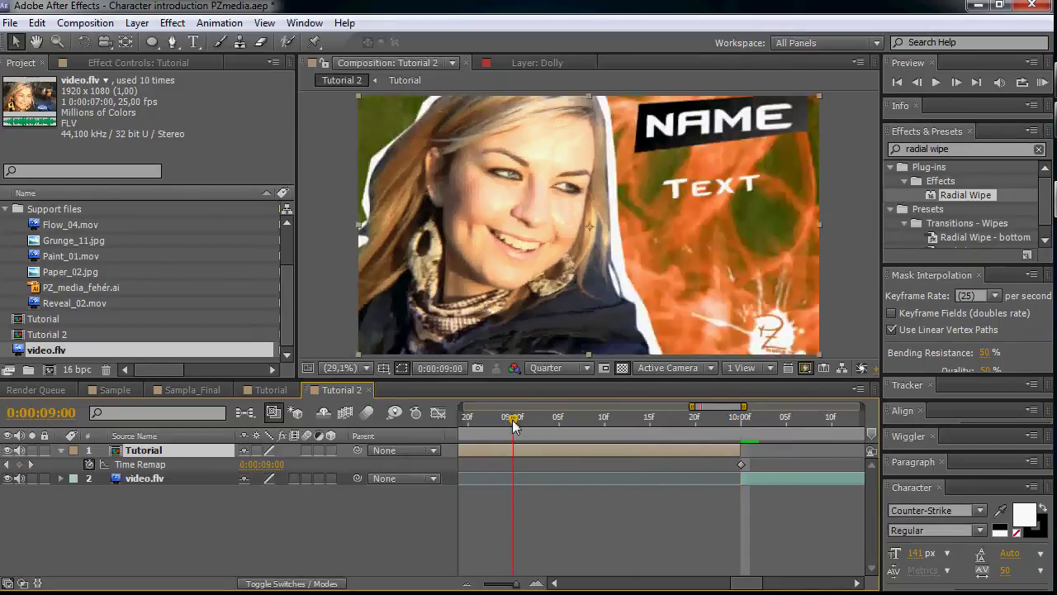
left_click(19, 464)
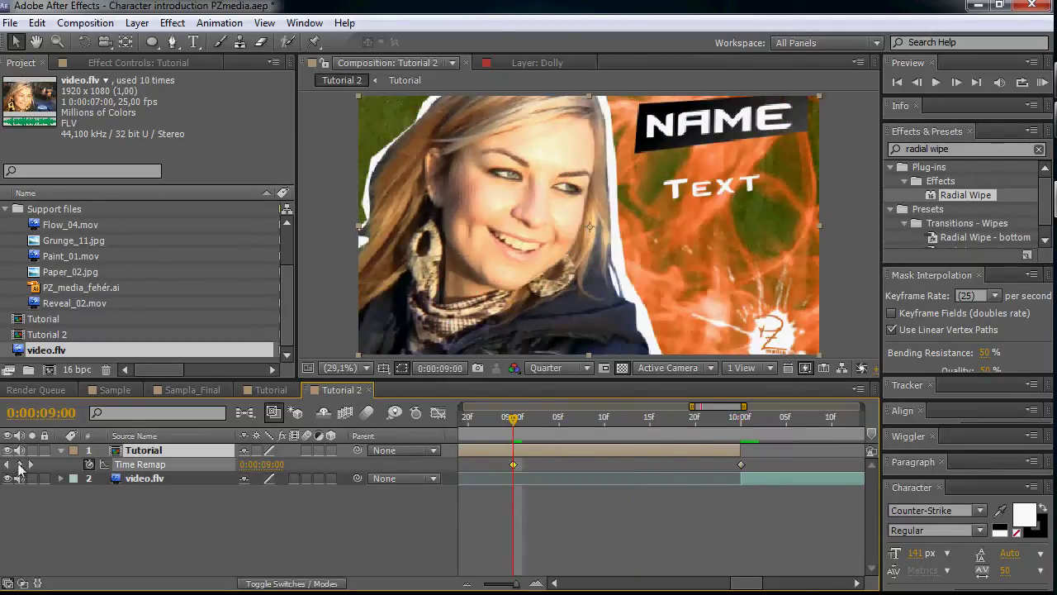
Set Tutorial's Time Remap keyframe at 0:00:10:00 to 0:00:04:06 and scrub across the transition into video.flv.
left_click(31, 464)
left_click(265, 464)
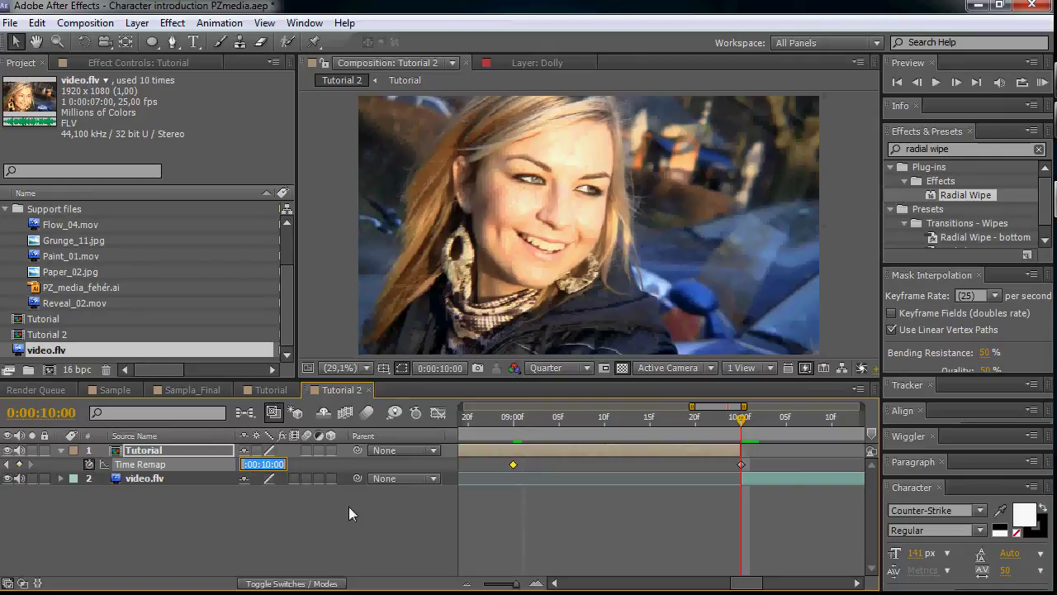
type("400")
key("Return")
left_click_drag(520, 422, 777, 417)
left_click(468, 583)
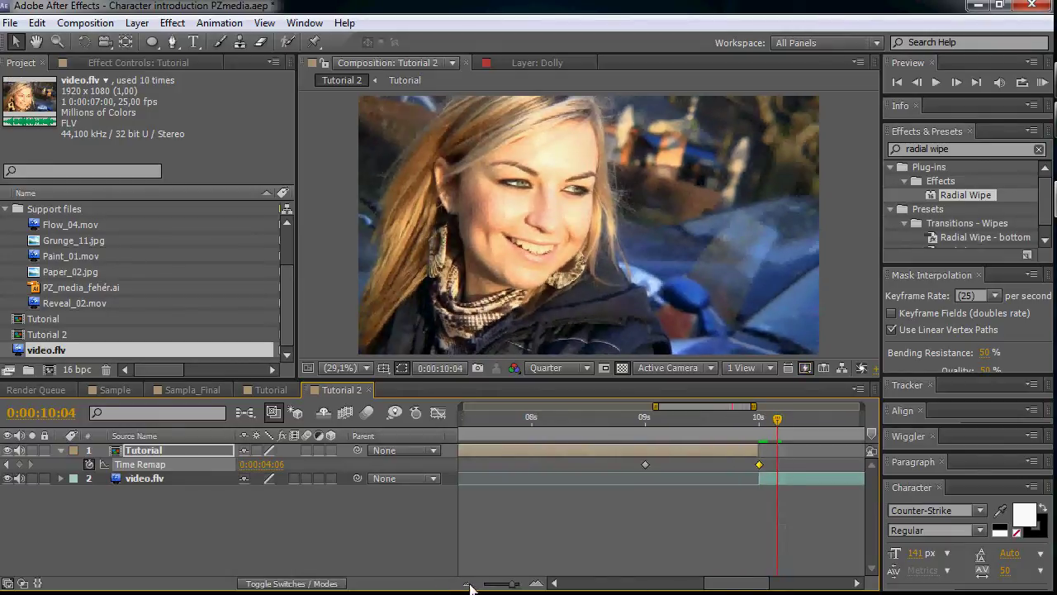
left_click(469, 583)
left_click(468, 584)
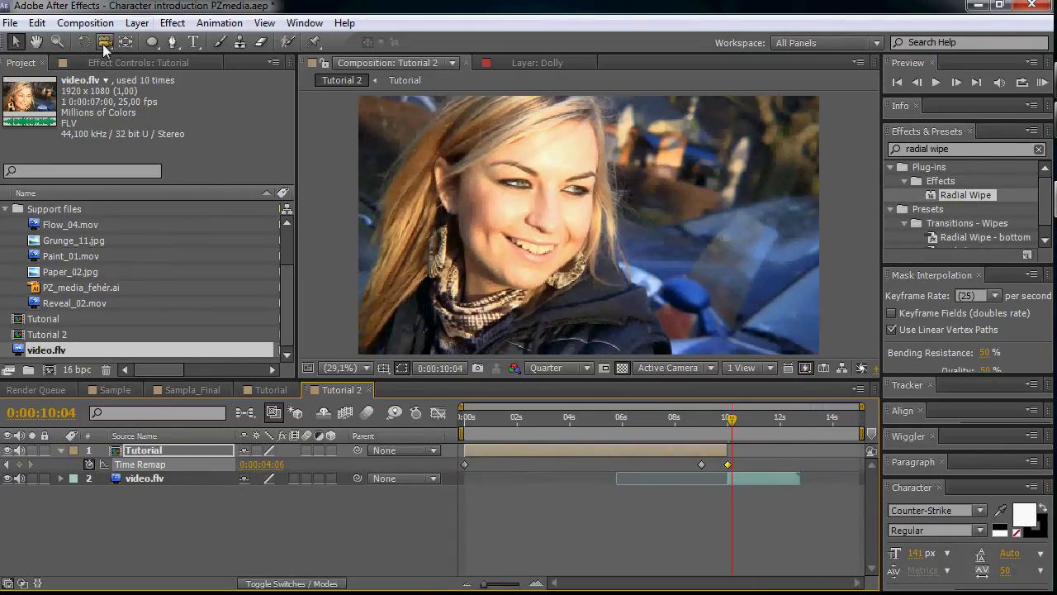
Create a black 1920 x 1080 solid as the top layer and rename it Edges.
left_click(137, 22)
mouse_move(188, 8)
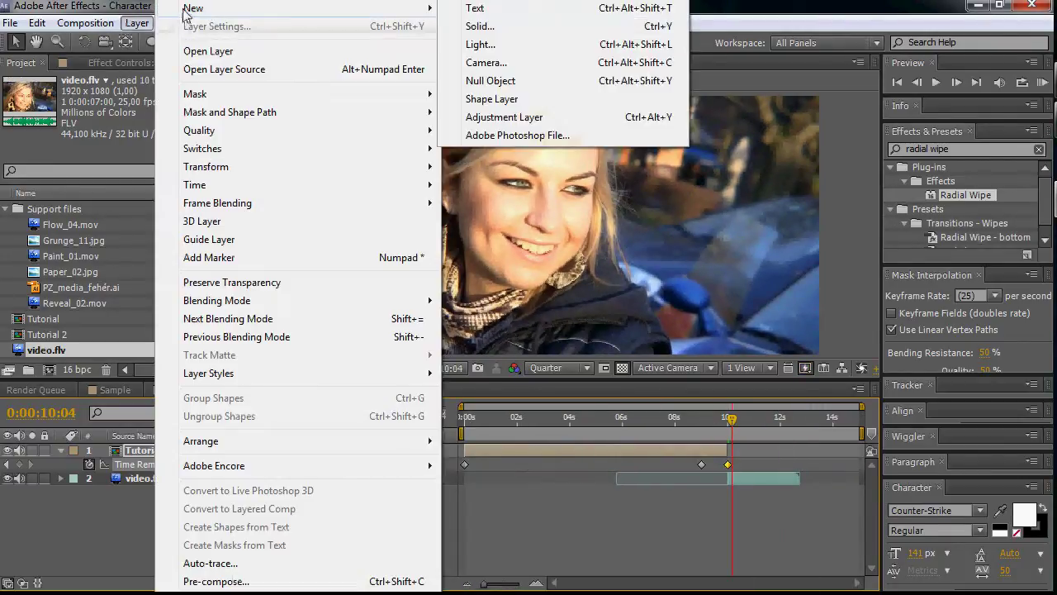
left_click(545, 27)
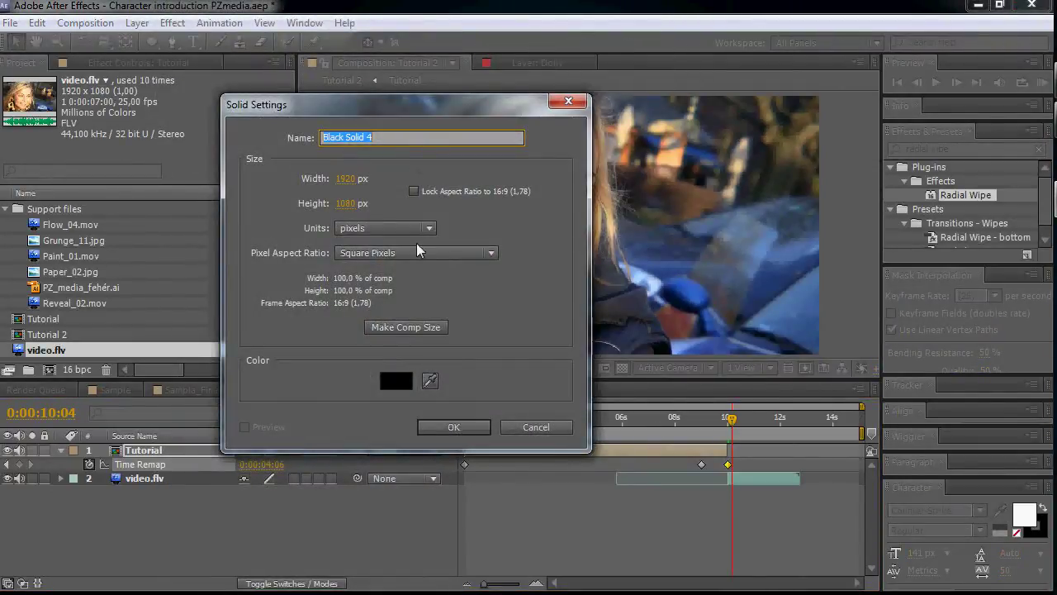
left_click(453, 427)
right_click(146, 450)
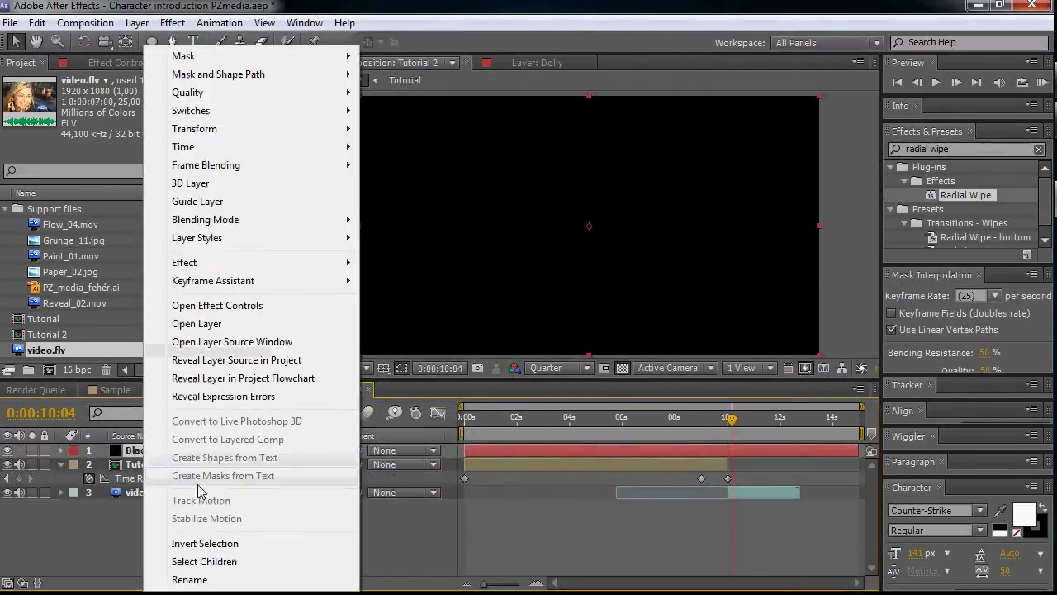
left_click(241, 580)
type("Edges")
key("Return")
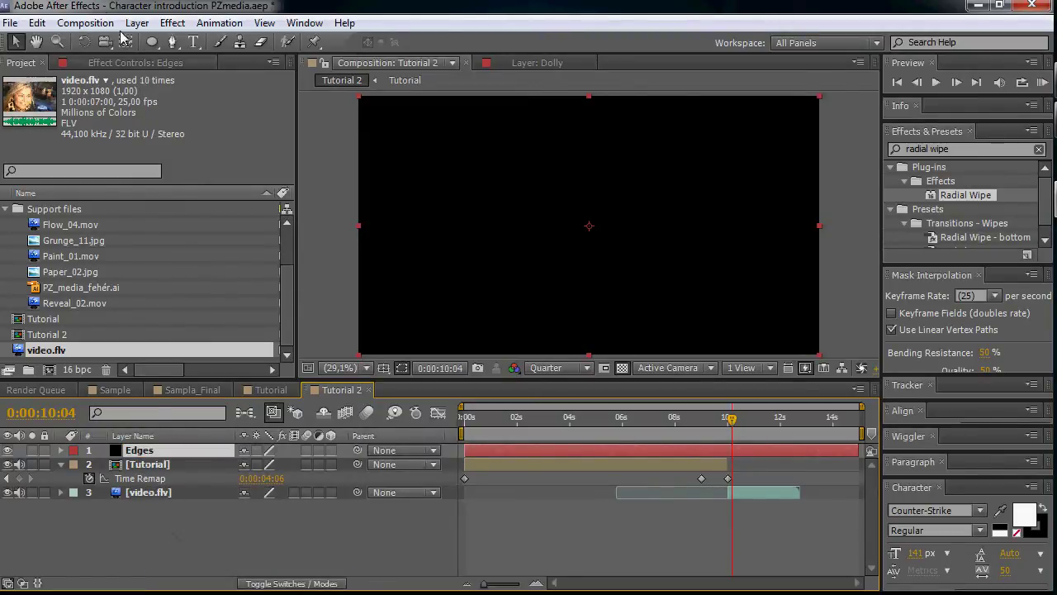
Add a full-frame elliptical mask to the Edges layer and set its mode to Subtract.
double_click(152, 42)
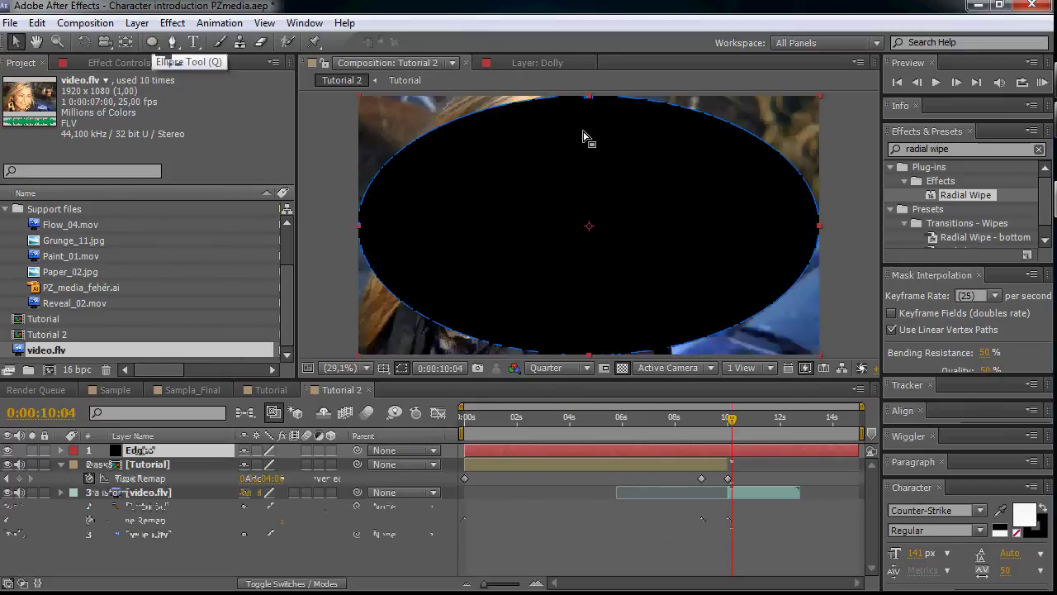
left_click(245, 479)
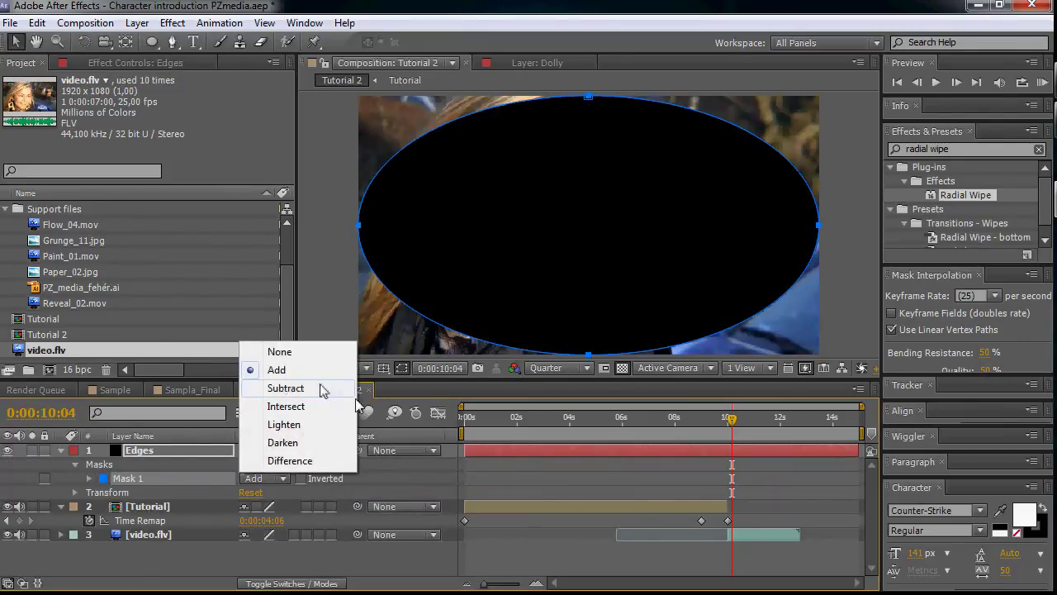
left_click(323, 385)
Set the Edges mask's feather to 305 pixels and its expansion to 88 pixels.
left_click(89, 479)
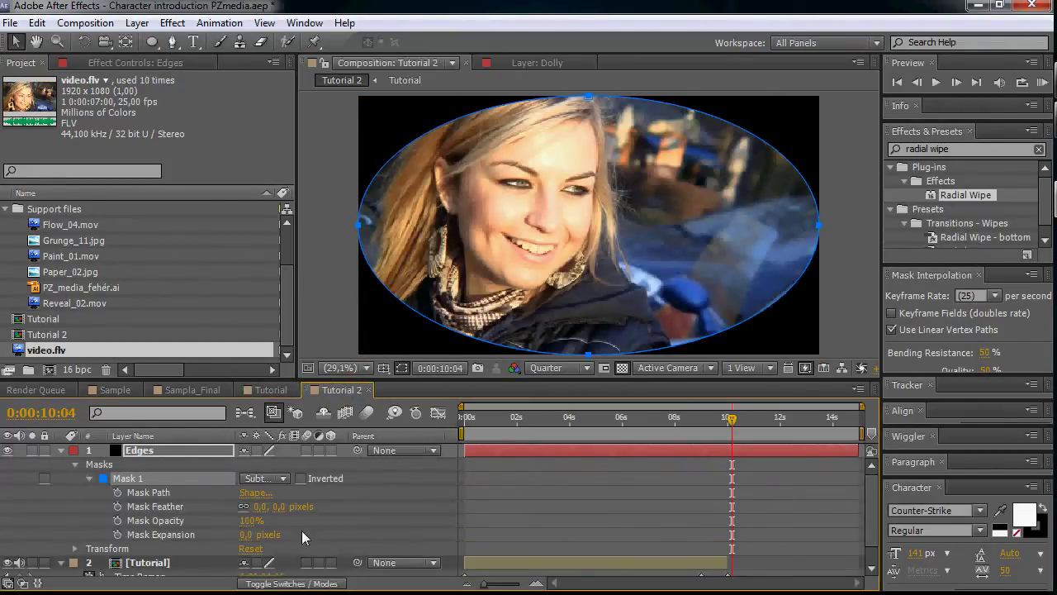
left_click(260, 507)
type("100")
key("Return")
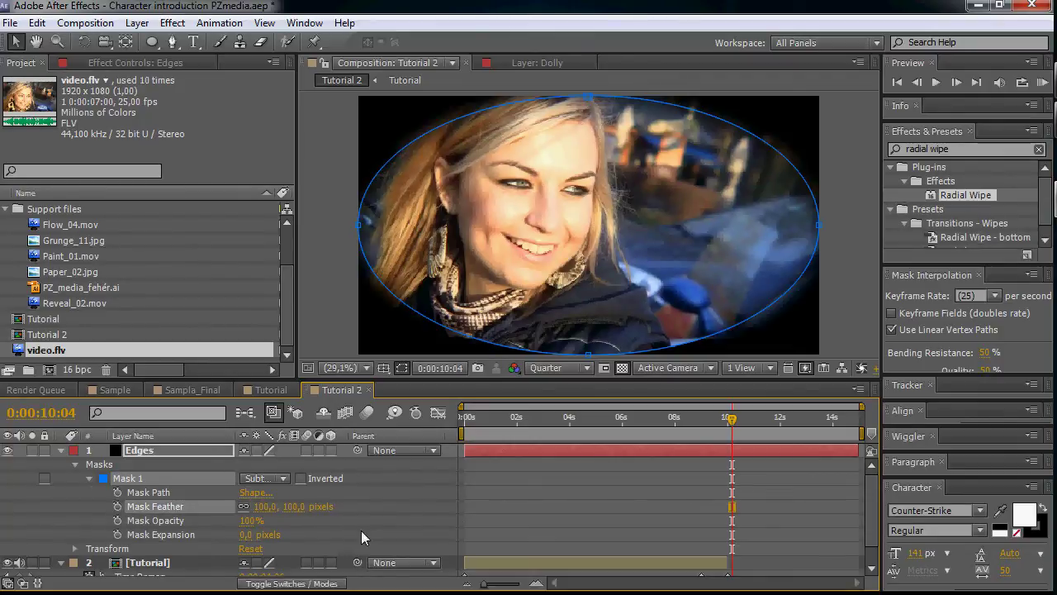
left_click_drag(265, 506, 428, 492)
left_click_drag(244, 535, 316, 536)
left_click(361, 510)
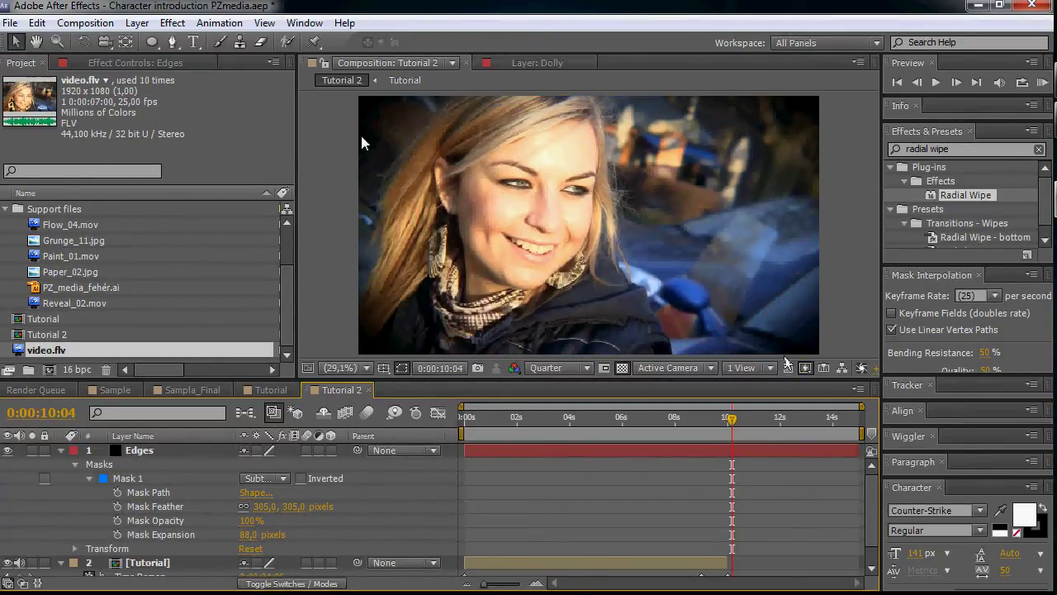
Stretch the lower curves of the Edges mask outward toward both bottom corners and review the vignette back to 0:00:06:02.
left_click(143, 465)
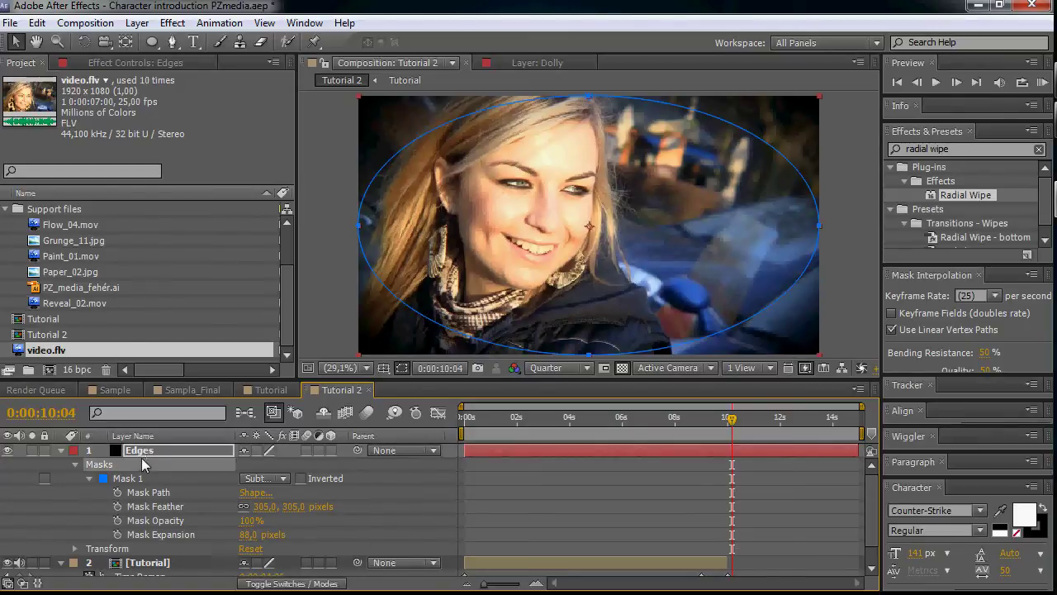
left_click(360, 227)
left_click_drag(360, 304, 356, 340)
left_click_drag(463, 355, 413, 355)
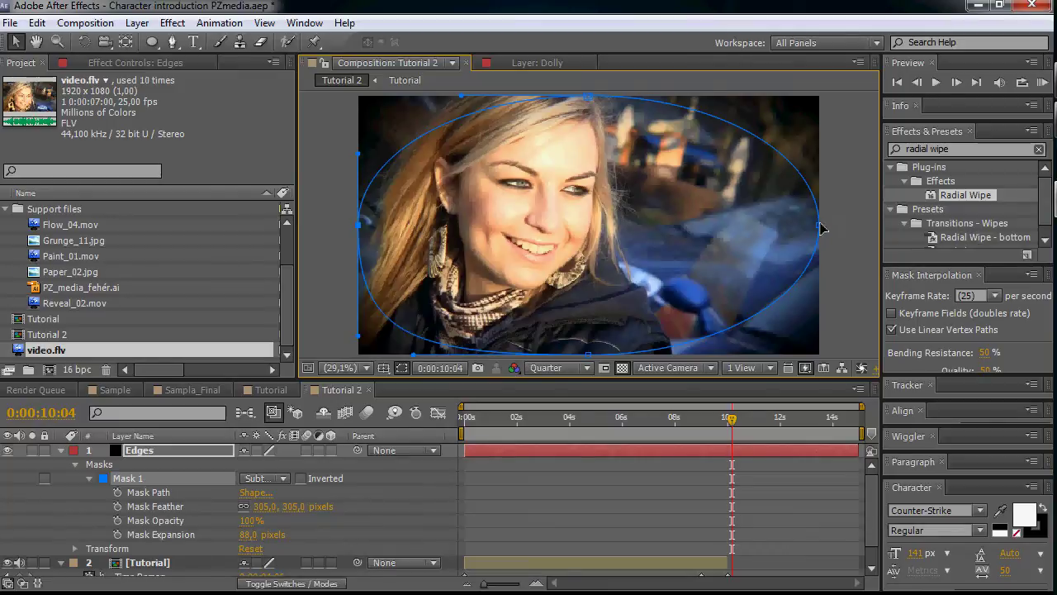
left_click_drag(820, 305, 826, 341)
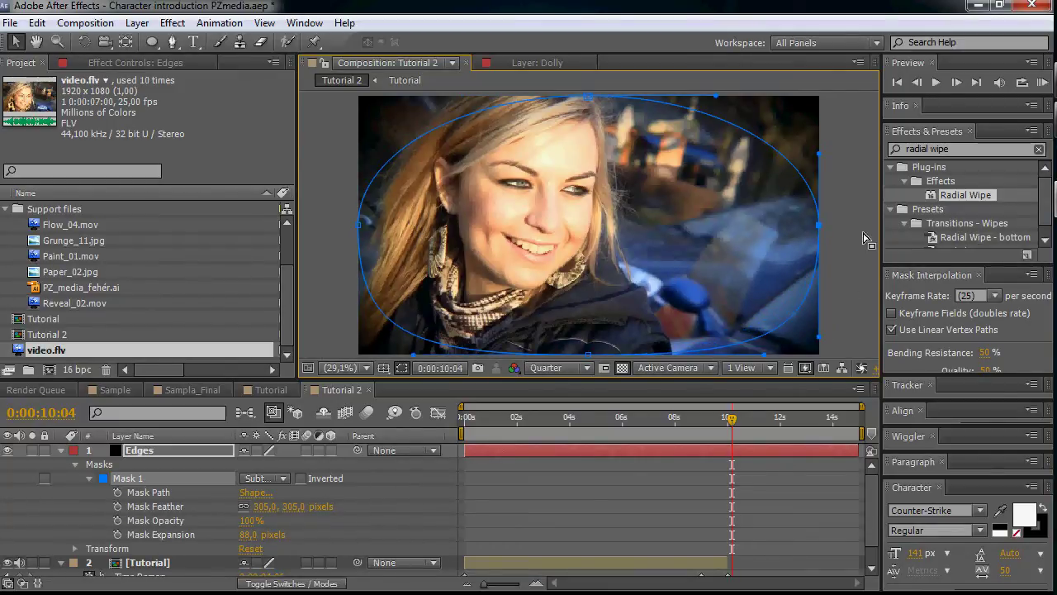
left_click(660, 529)
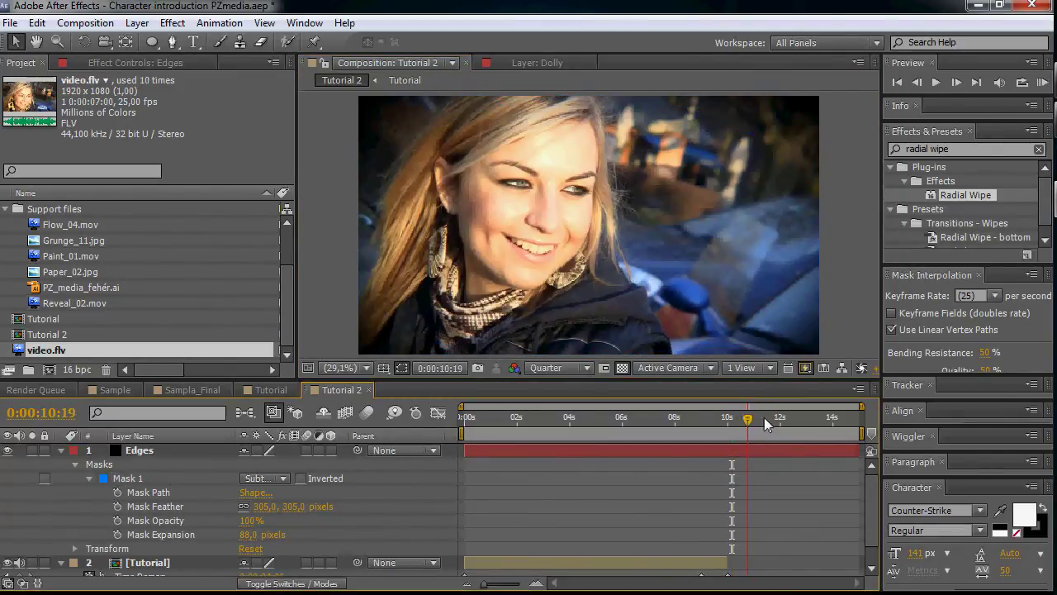
left_click_drag(764, 418, 624, 418)
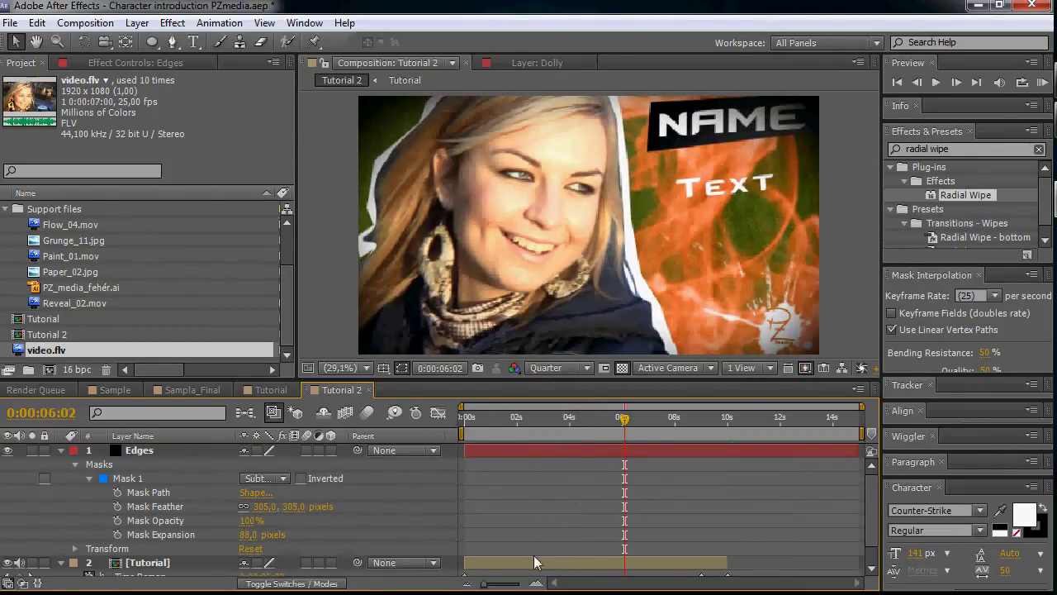
scroll(808, 533, "down", 1)
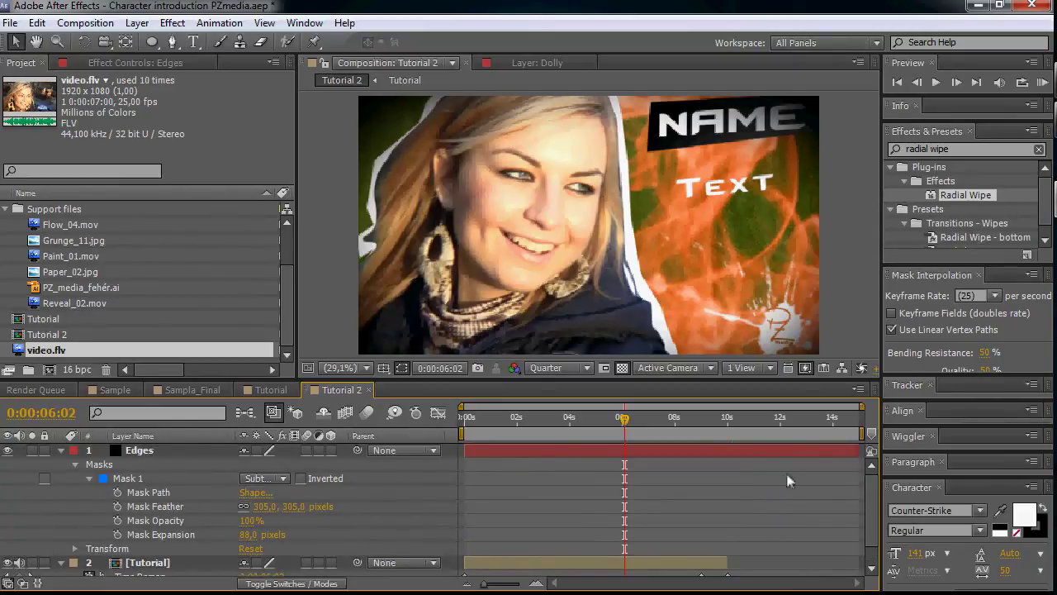